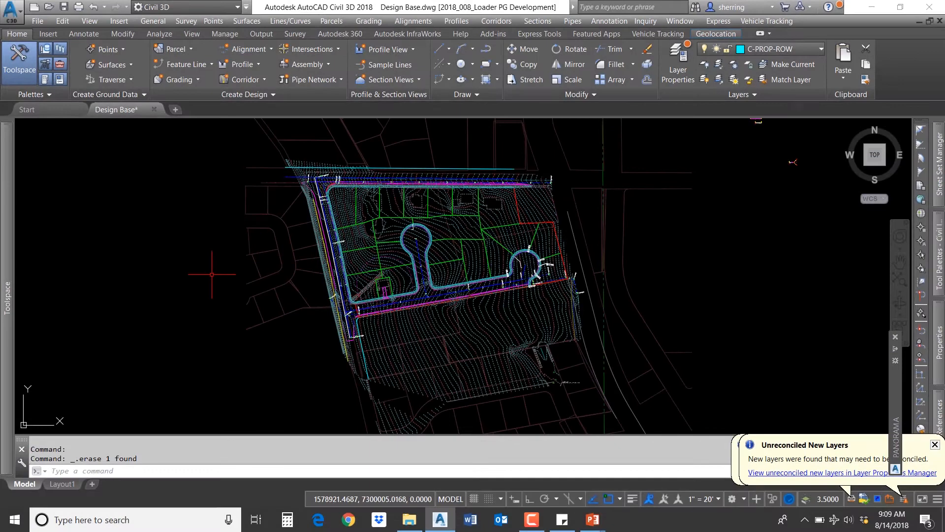
Step: Examine the curb lines and alignment station labels near the beginning of the Loader alignment
mouse_move(212, 274)
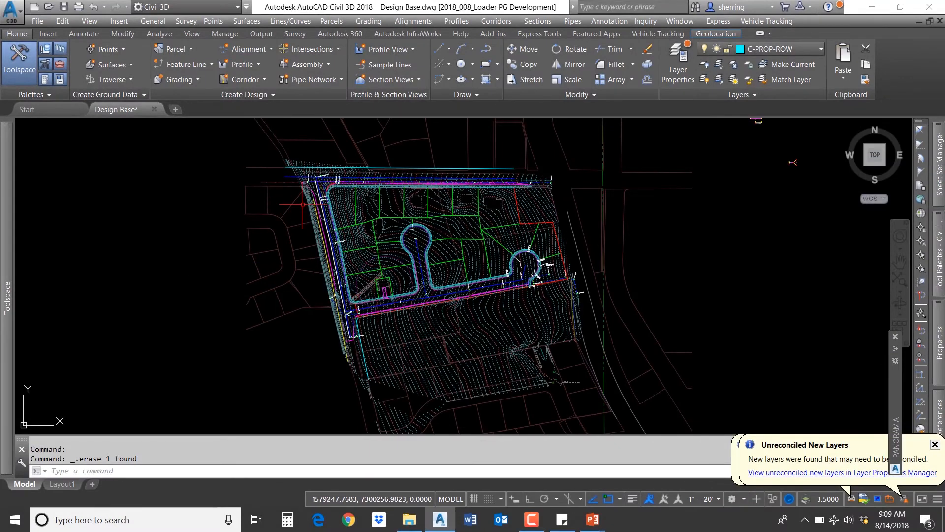
scroll(325, 198, "up", 7)
middle_click_drag(294, 189, 300, 283)
scroll(285, 188, "down", 3)
mouse_move(285, 245)
scroll(284, 245, "up", 6)
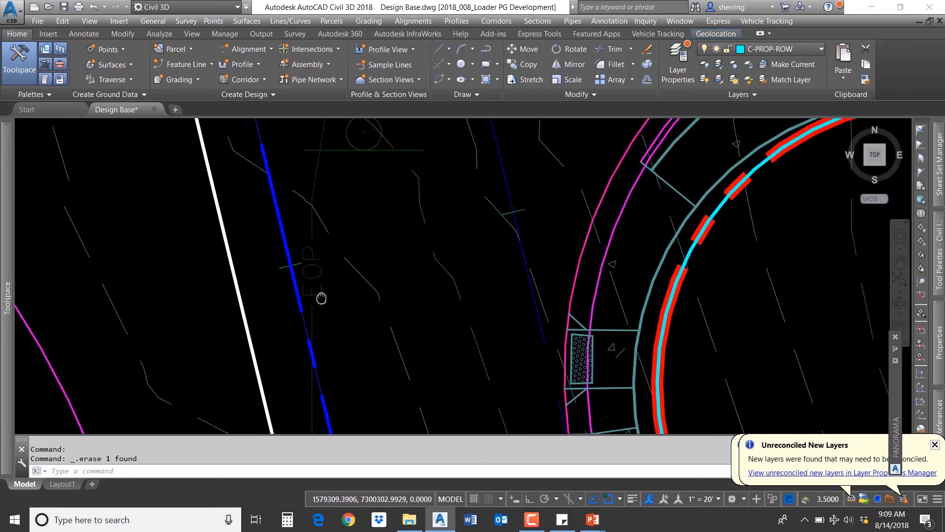
scroll(320, 174, "down", 2)
middle_click_drag(340, 334, 276, 169)
middle_click_drag(355, 233, 249, 201)
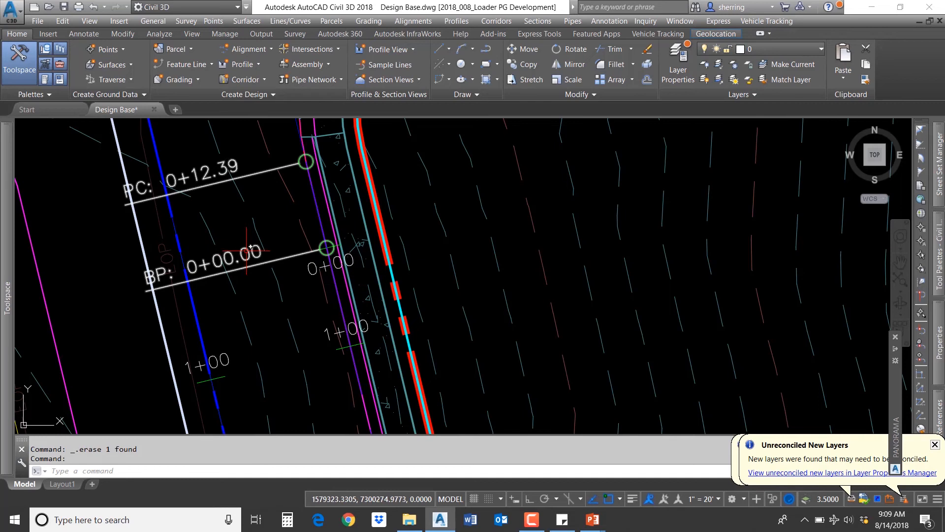
scroll(244, 254, "down", 2)
key("Escape")
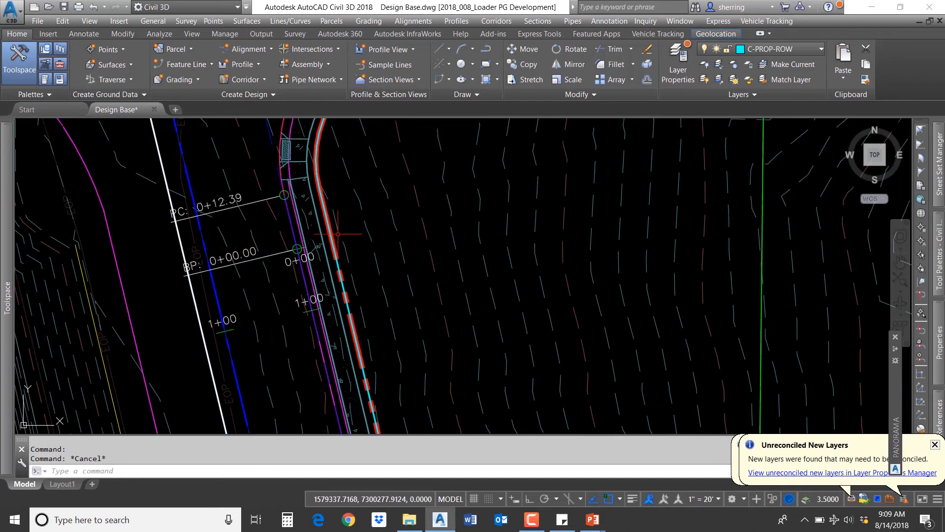
scroll(396, 212, "down", 1)
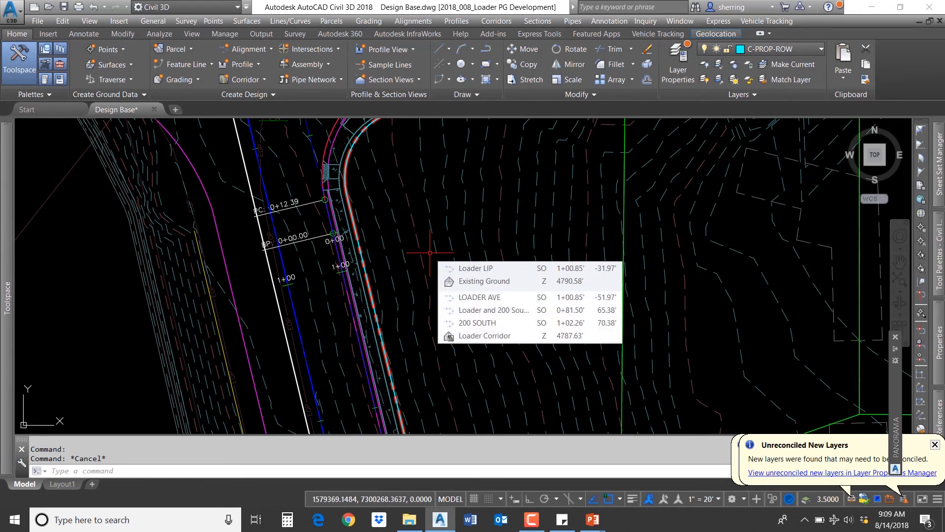
scroll(438, 259, "up", 3)
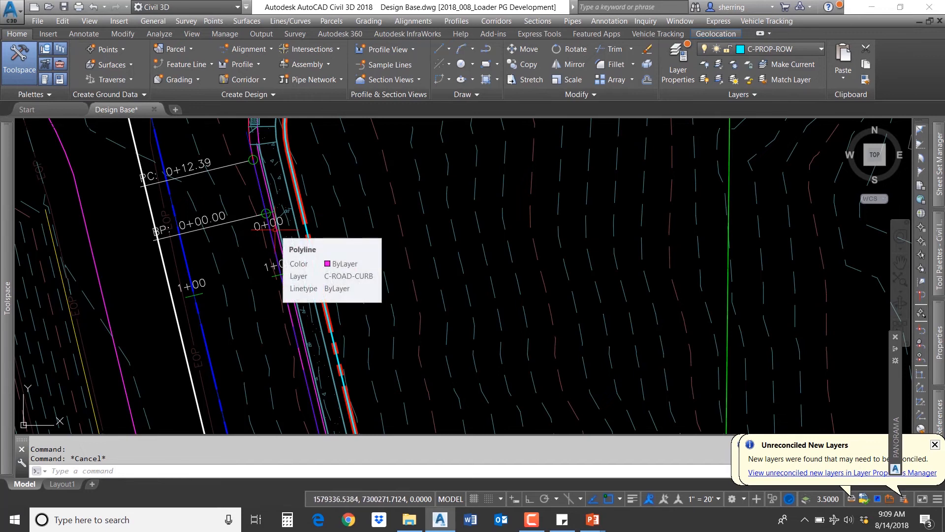
Step: Select the curb lip polyline beside the alignment start for conversion with Create Feature Lines from Objects
left_click(203, 66)
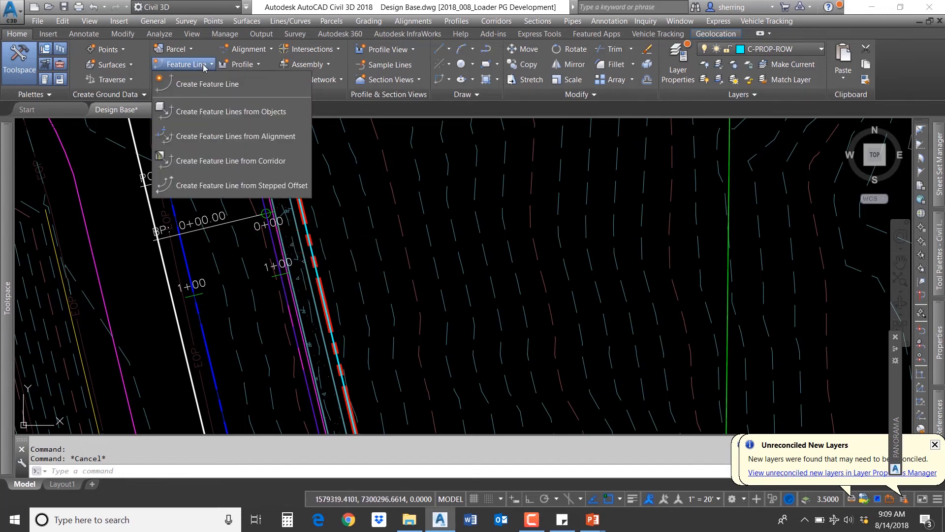
left_click(226, 112)
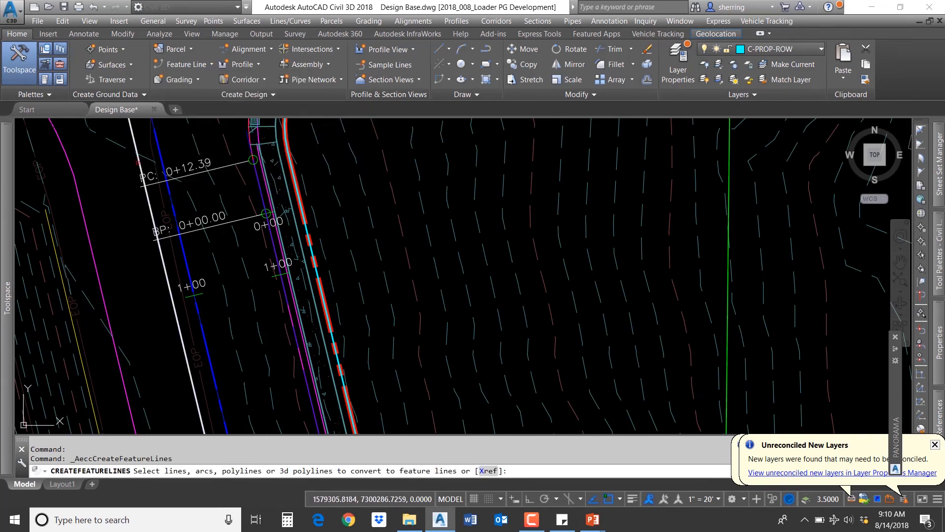
scroll(138, 175, "down", 7)
middle_click_drag(134, 157, 169, 225)
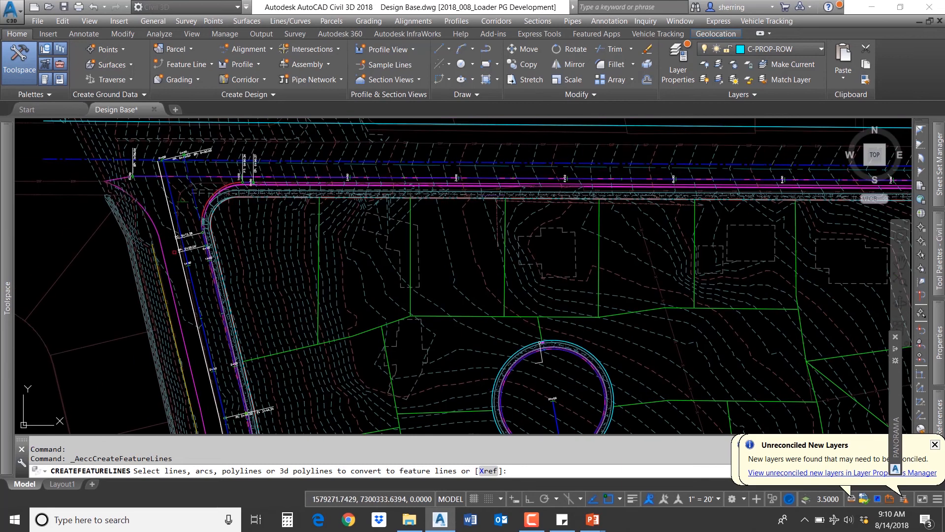
scroll(170, 225, "up", 2)
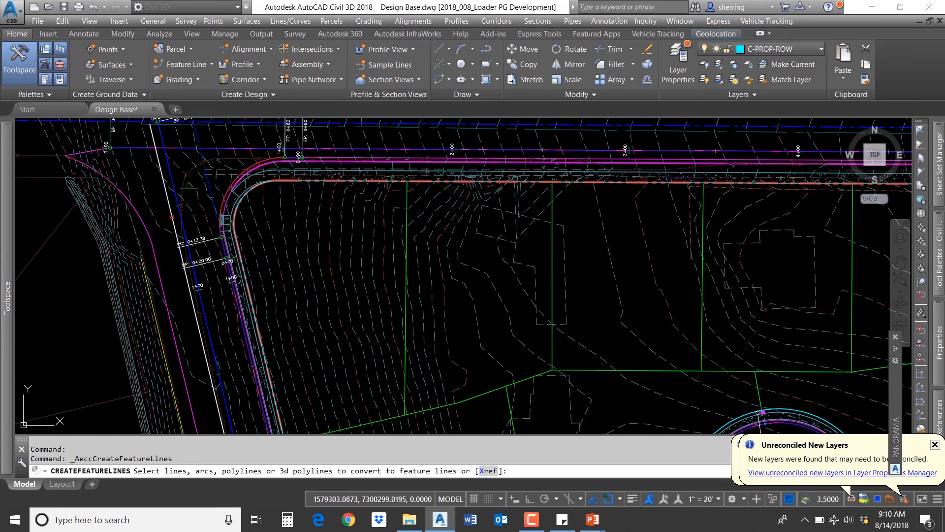
left_click(171, 216)
key("Return")
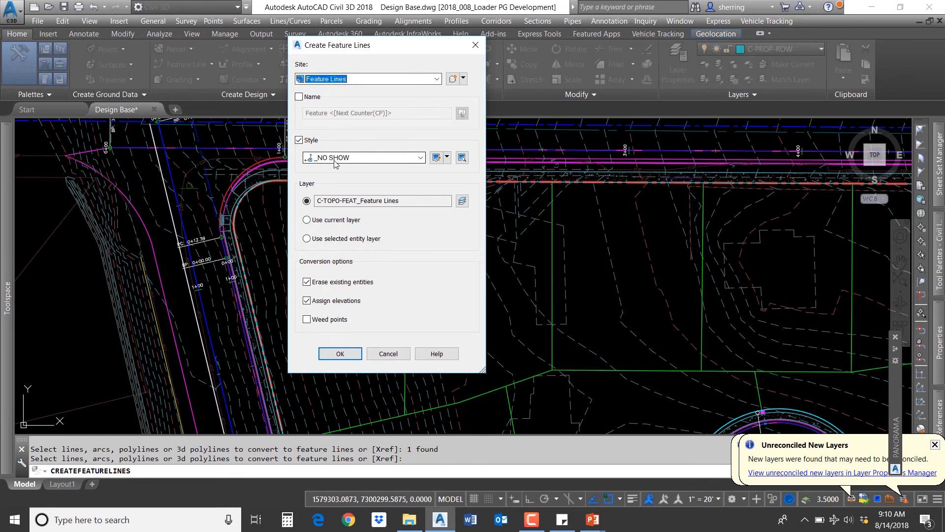
Step: Toggle the Feature Line visibility in the _NO SHOW style, then create the feature line with elevations from the Existing Ground surface
left_click(436, 157)
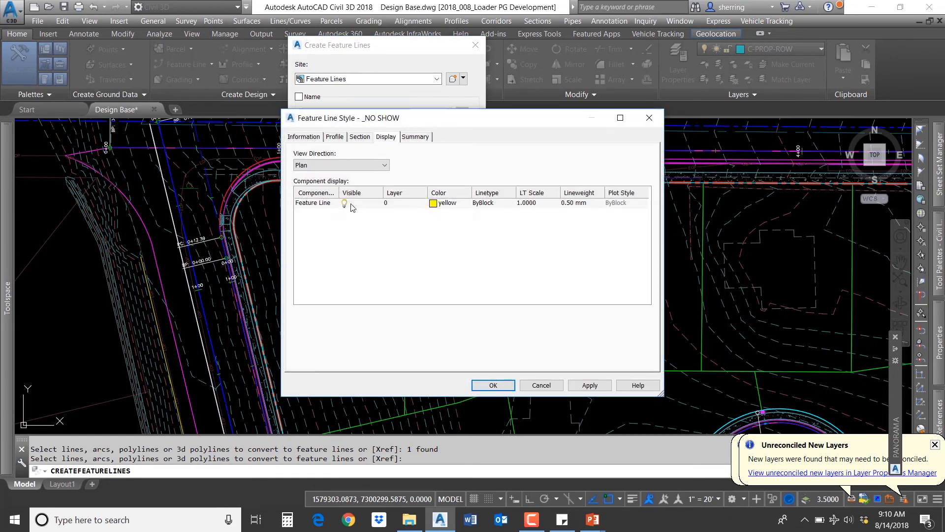
left_click(345, 204)
left_click(493, 385)
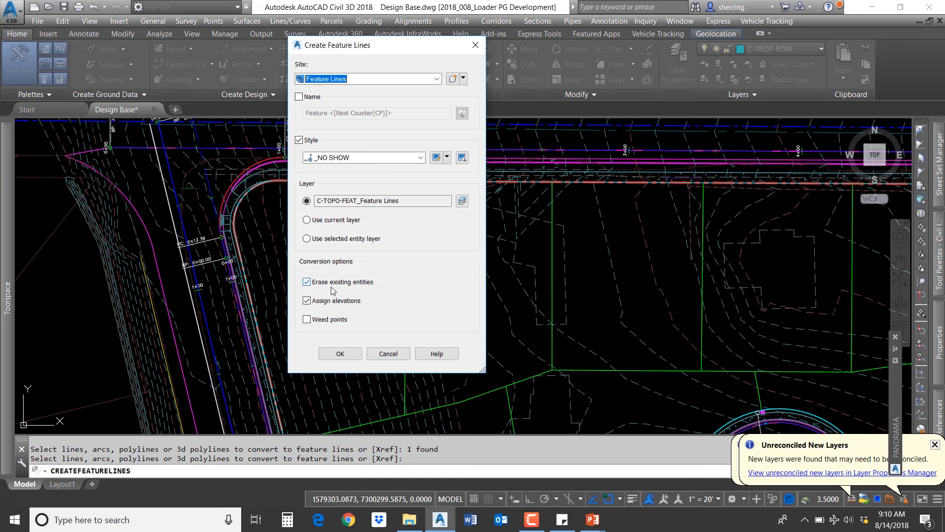
left_click(340, 354)
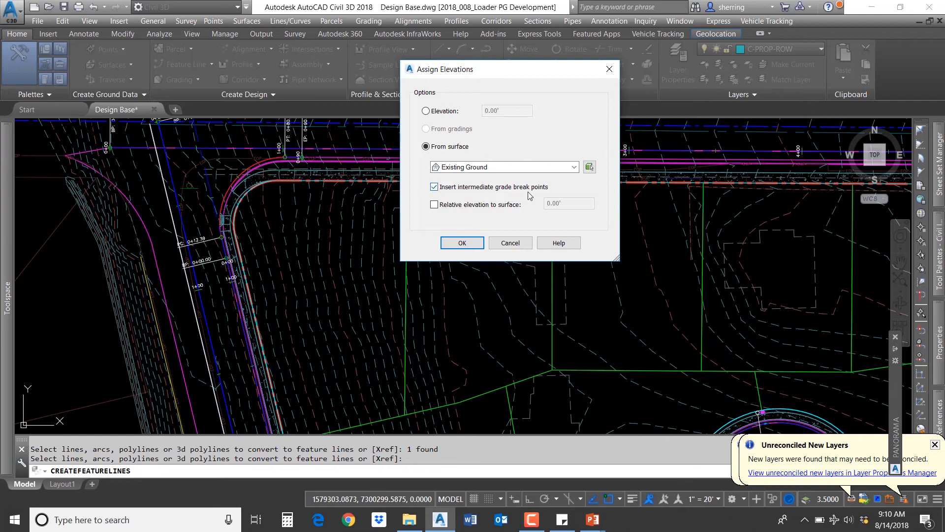
left_click(455, 242)
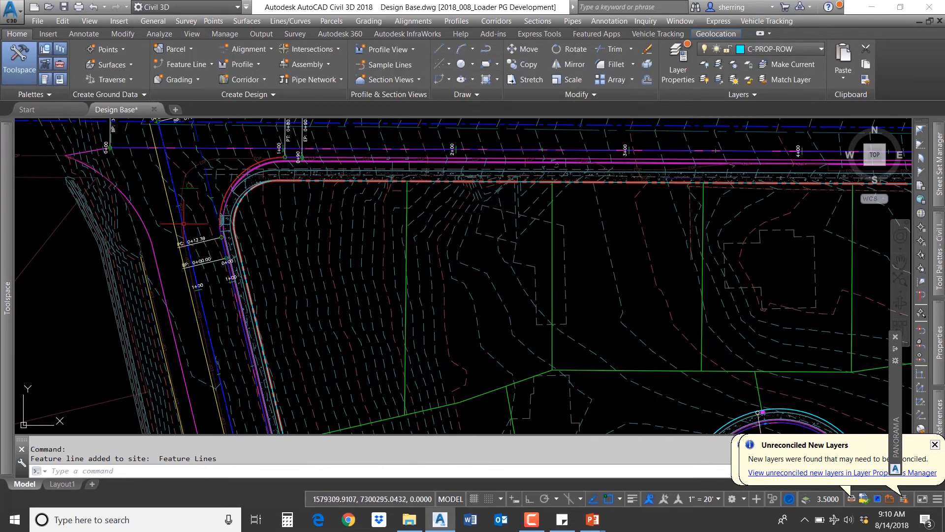
Step: Inspect the new feature line along the west side of the site
left_click(175, 219)
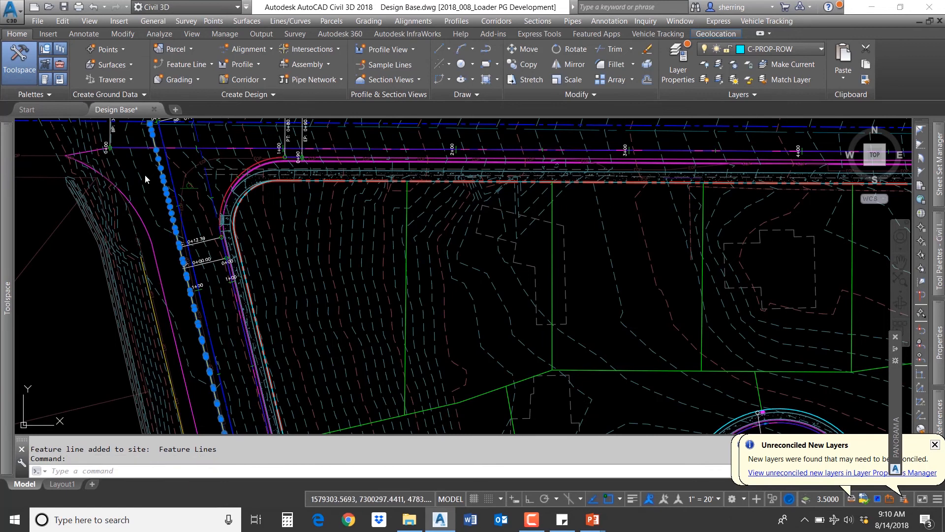
scroll(133, 182, "down", 7)
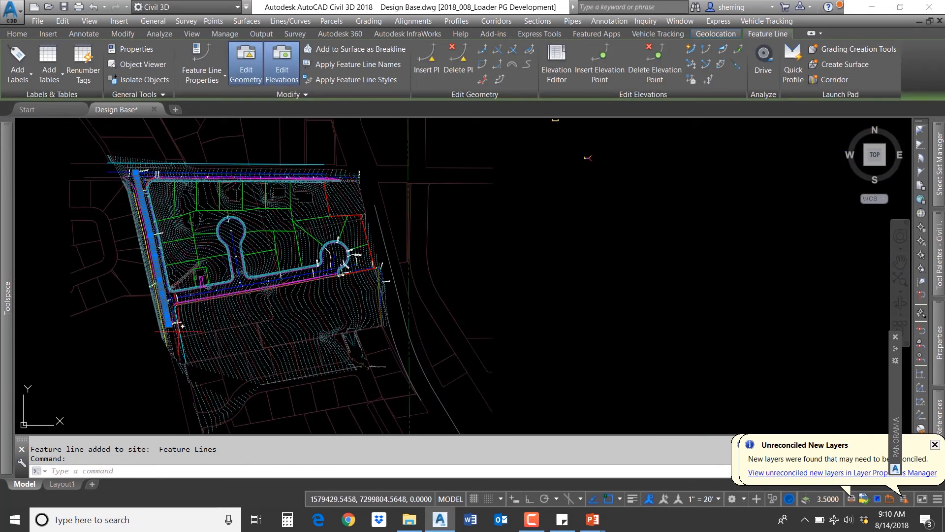
scroll(174, 344, "up", 9)
scroll(193, 319, "down", 7)
scroll(174, 192, "up", 9)
key("Escape")
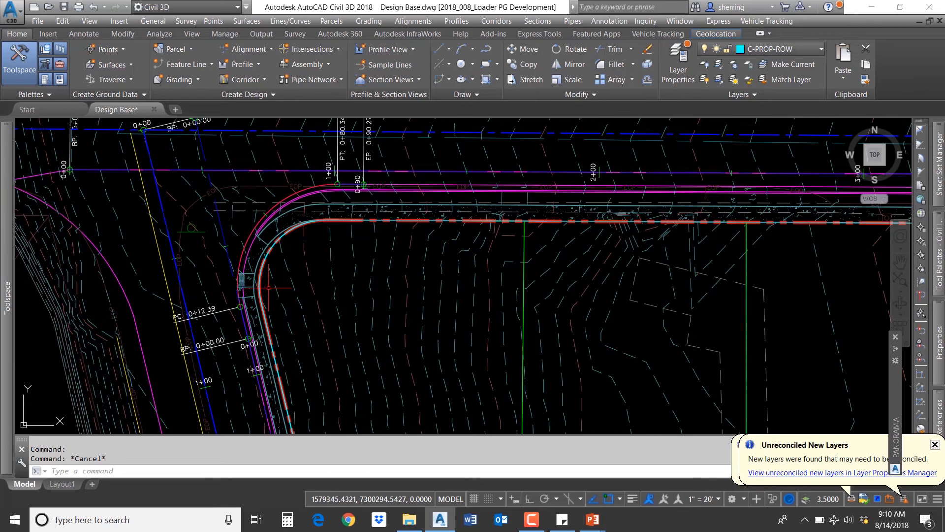
middle_click_drag(197, 250, 104, 207)
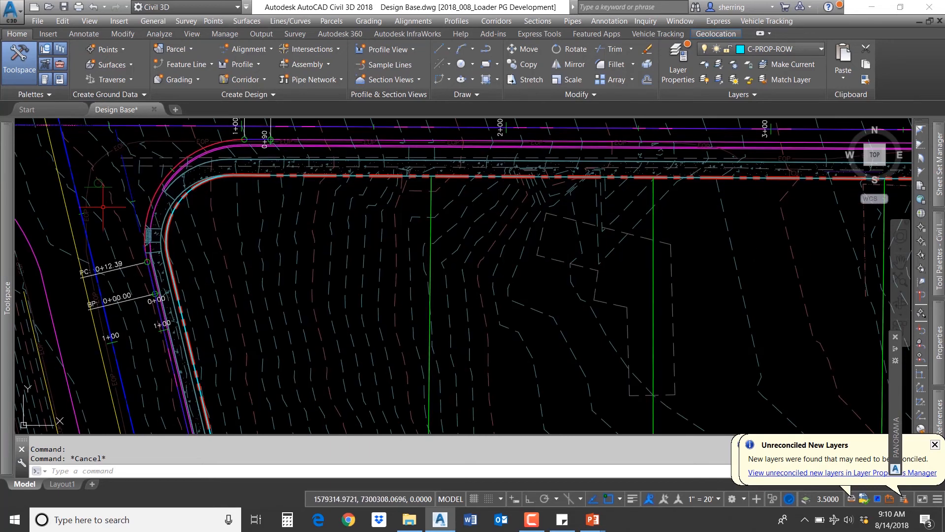
Step: Add an Existing Ground surface profile for the Loader LIP alignment in Create Profile from Surface
left_click(128, 178)
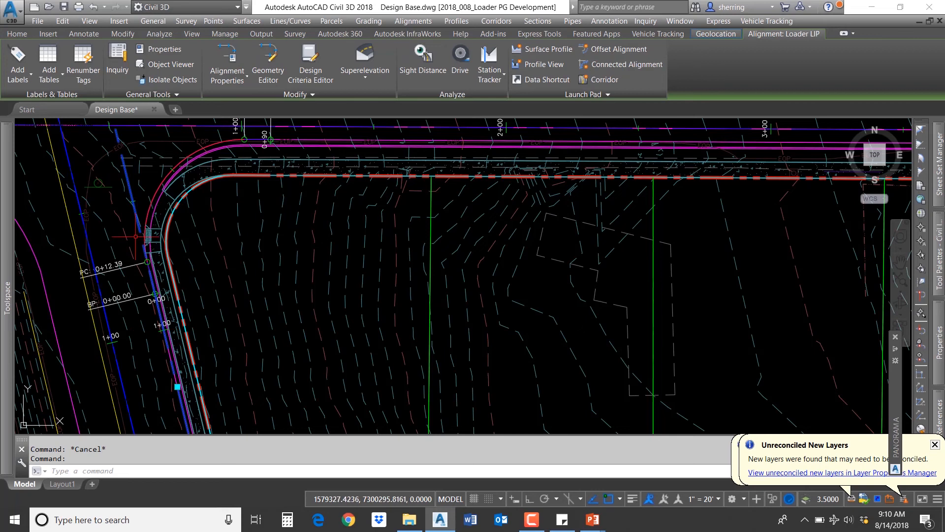
left_click(551, 50)
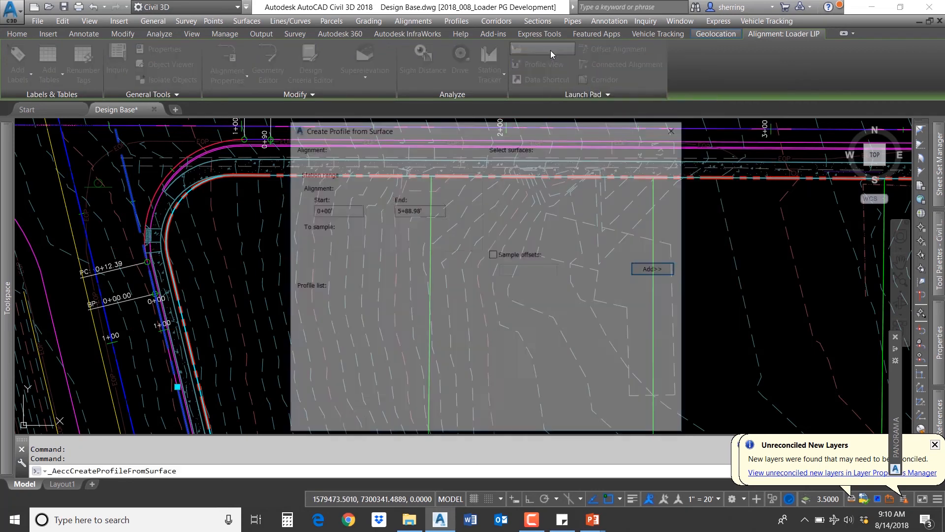
left_click(460, 159)
left_click(460, 158)
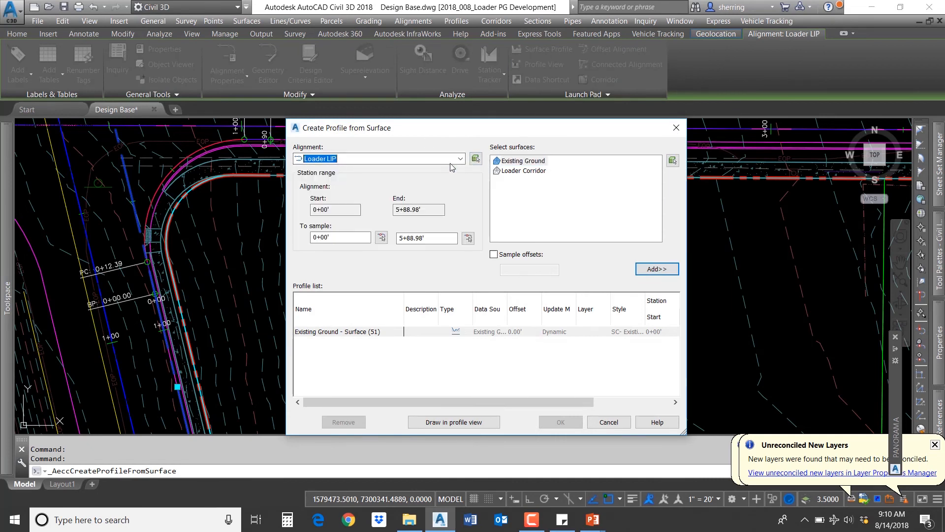
left_click(473, 159)
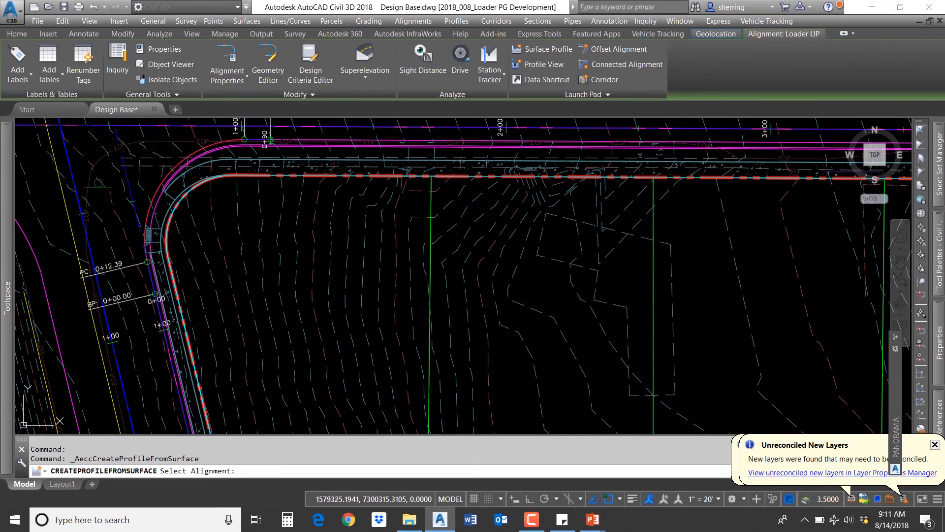
left_click(536, 170)
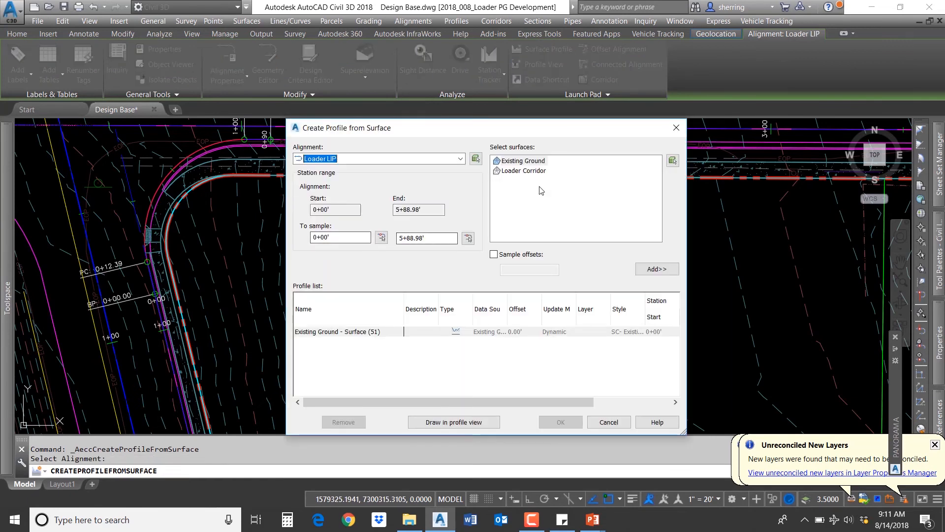
left_click(536, 163)
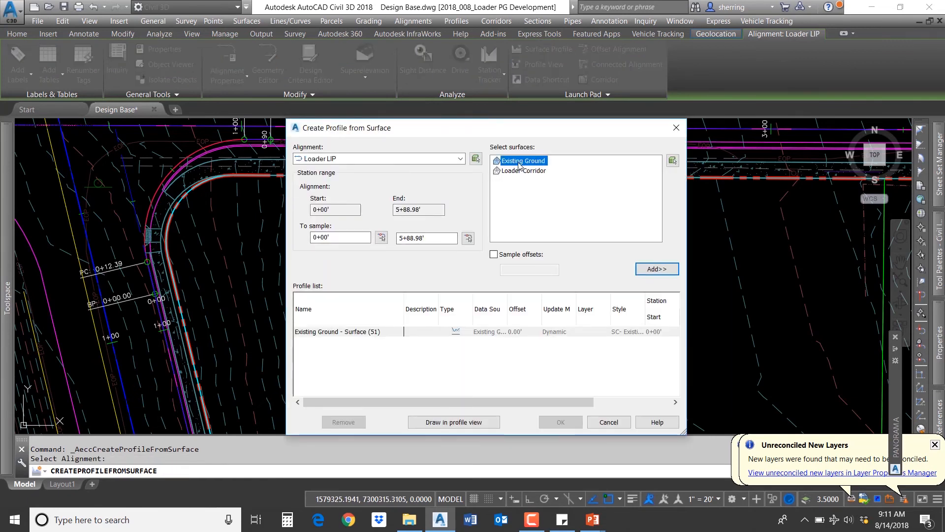
left_click(654, 269)
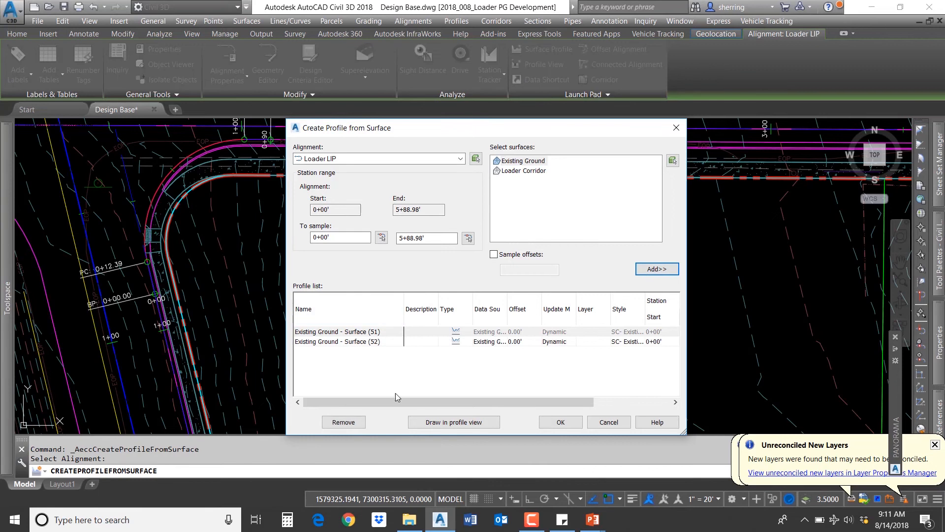
Step: Start drawing the profile in a profile view and set a user-specified station range from -1+00 to 600
left_click(421, 422)
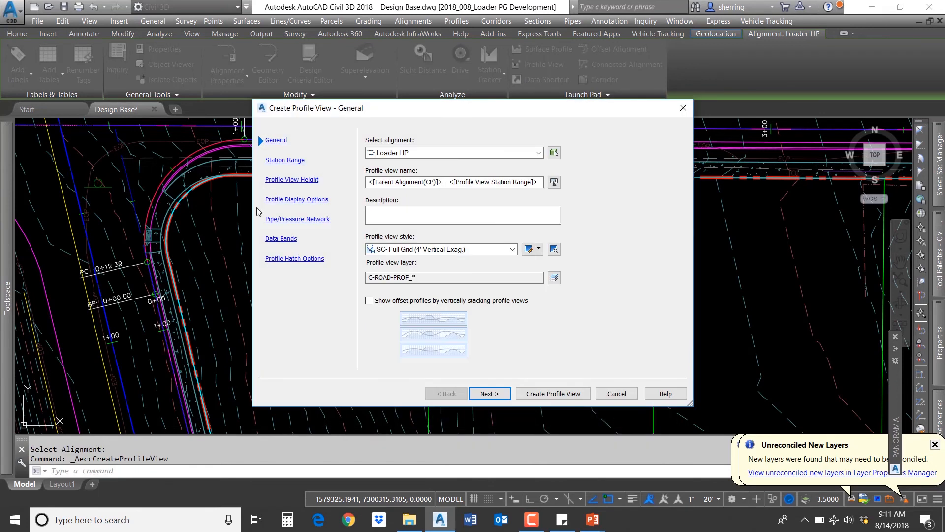
left_click(487, 394)
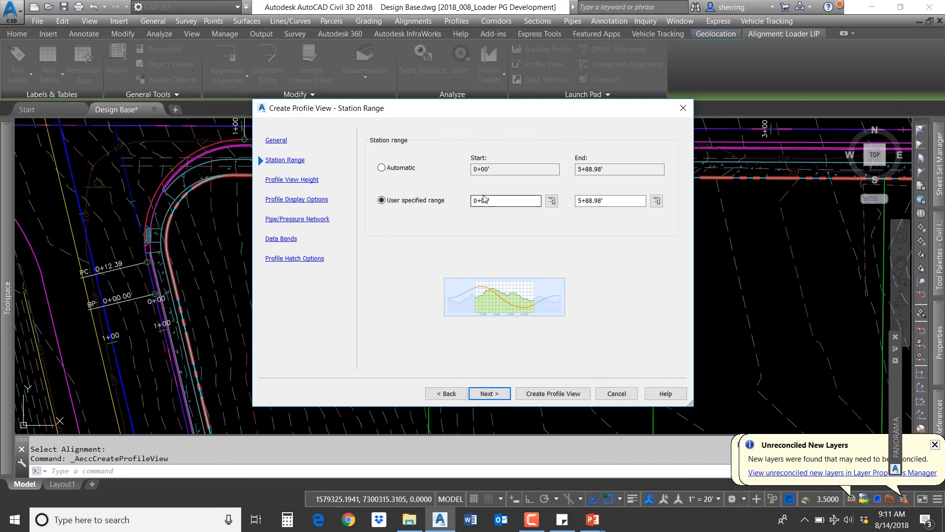
left_click(601, 199)
type("600")
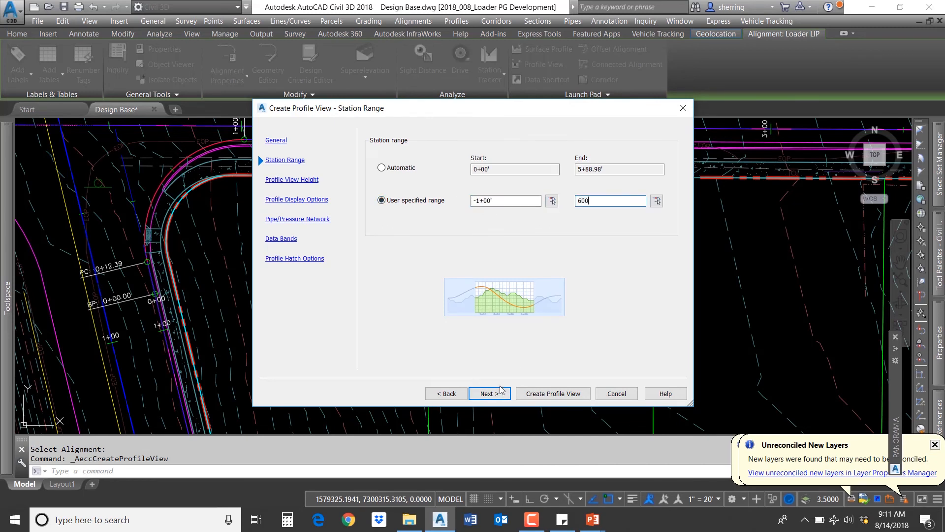
left_click(501, 391)
Step: Set the profile view minimum elevation to 4760, create the profile view, and place it east of the site
left_click_drag(521, 185, 470, 187)
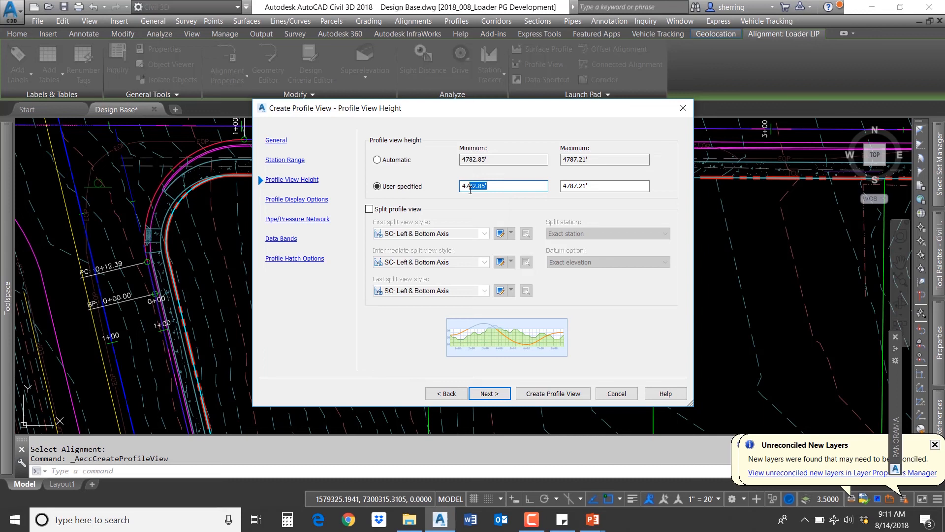
type("60")
left_click_drag(599, 188, 566, 191)
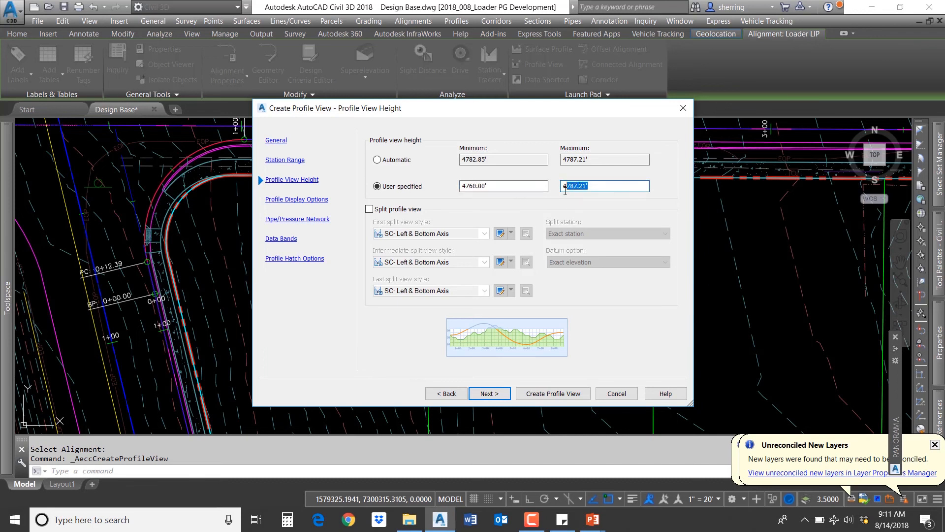
left_click(542, 396)
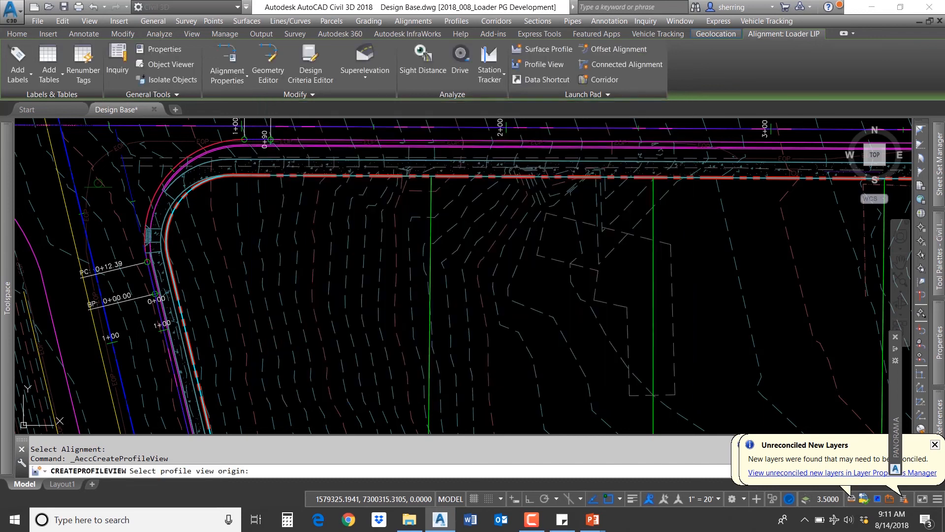
scroll(271, 260, "down", 6)
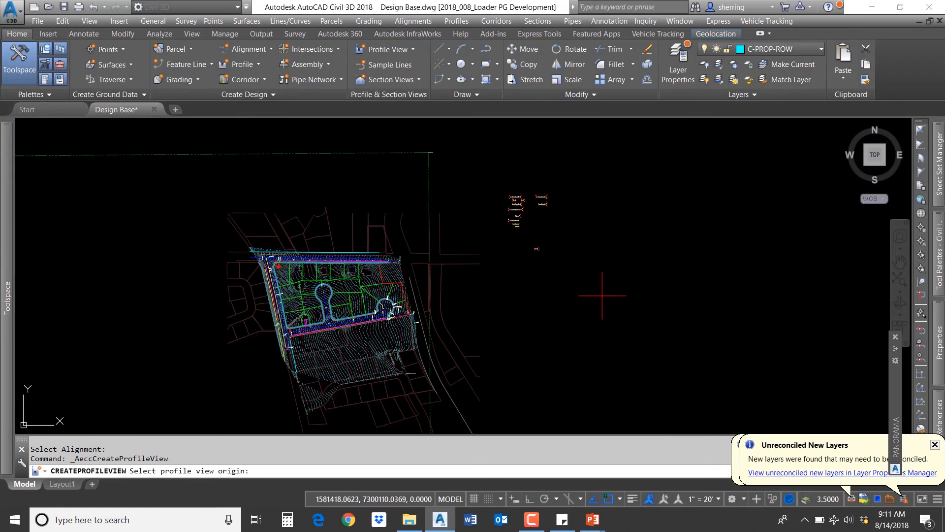
left_click(546, 289)
scroll(560, 294, "up", 9)
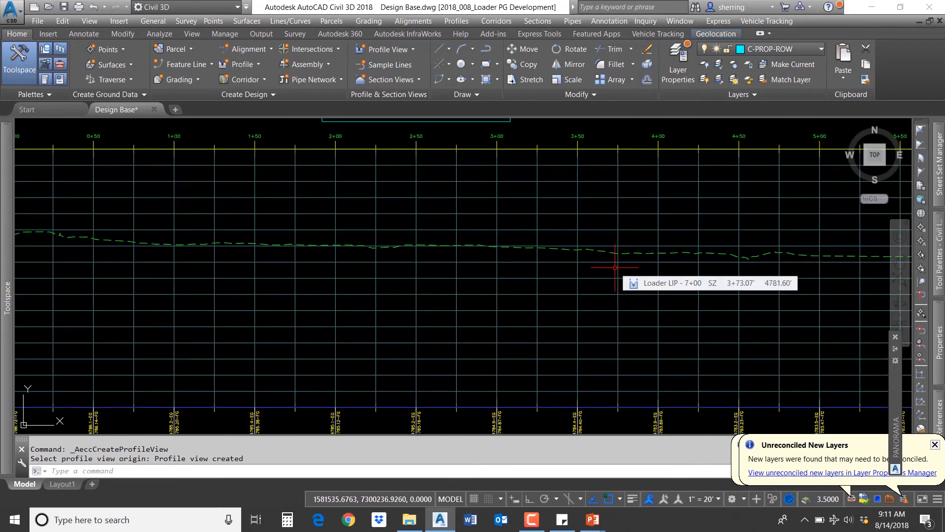
scroll(615, 267, "down", 7)
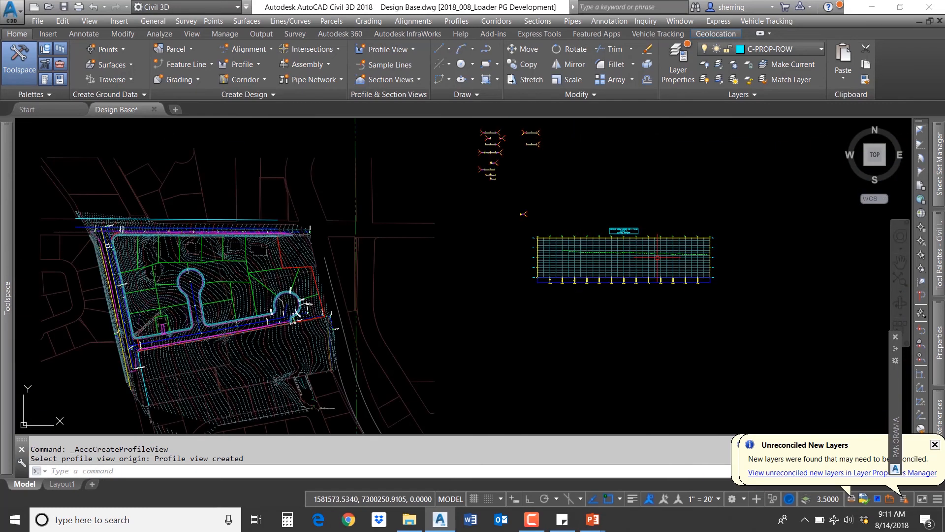
Step: Open the Grading Creation Tools toolbar for the Loader lip curb area
mouse_move(119, 275)
middle_mouse_down()
mouse_move(260, 259)
mouse_move(258, 237)
mouse_move(207, 347)
middle_mouse_up()
scroll(248, 232, "up", 8)
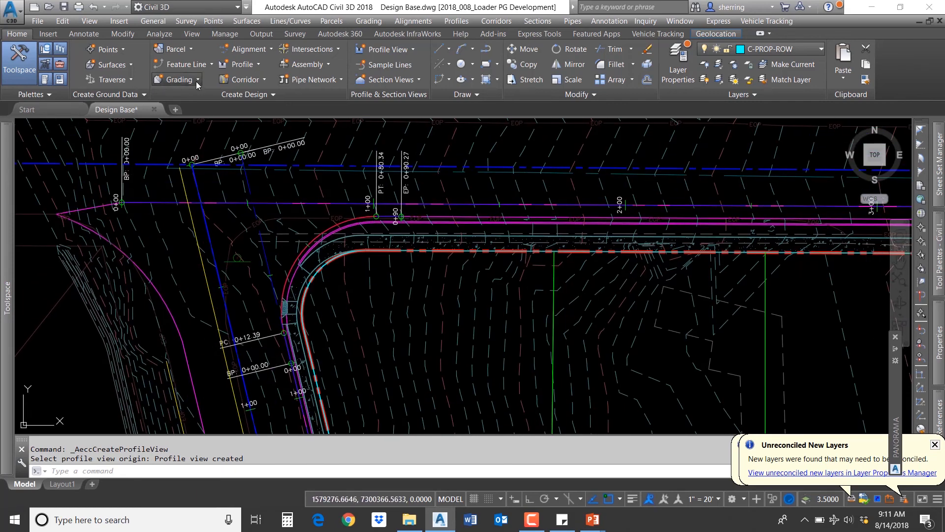
left_click(178, 79)
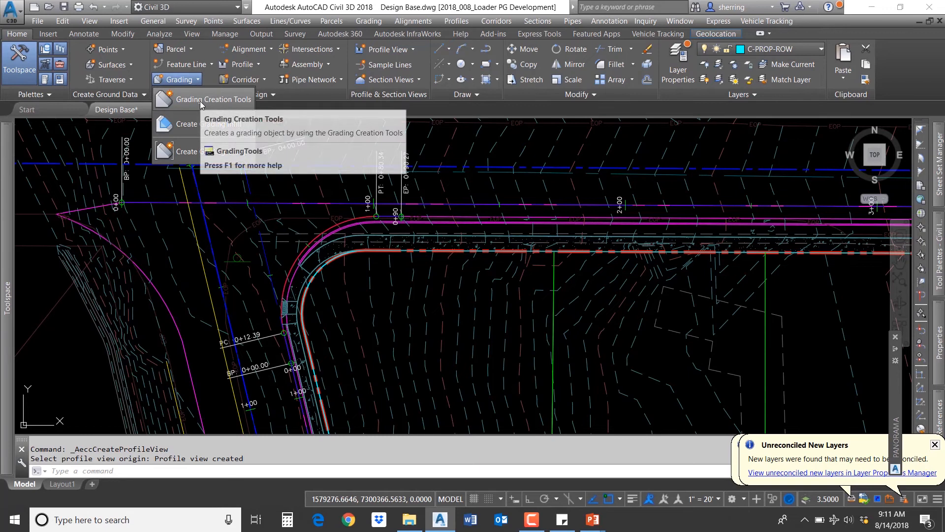
left_click(209, 99)
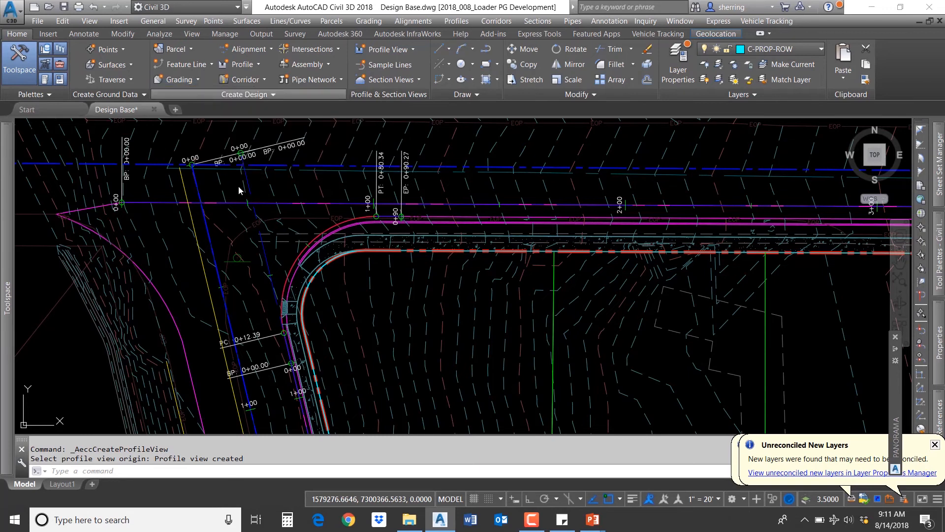
left_click_drag(138, 13, 152, 123)
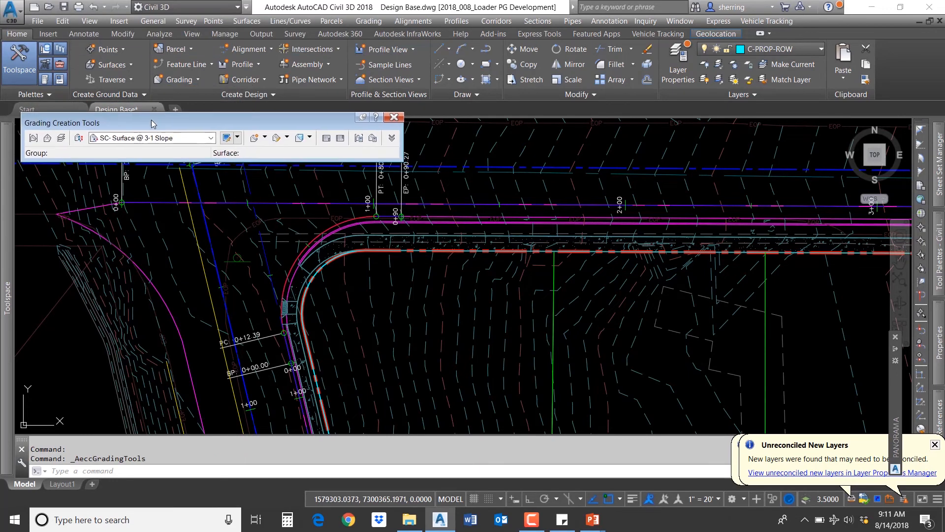
Step: Create a grading group named Loader Temp in the Feature Lines site with automatic surface creation enabled
left_click(33, 138)
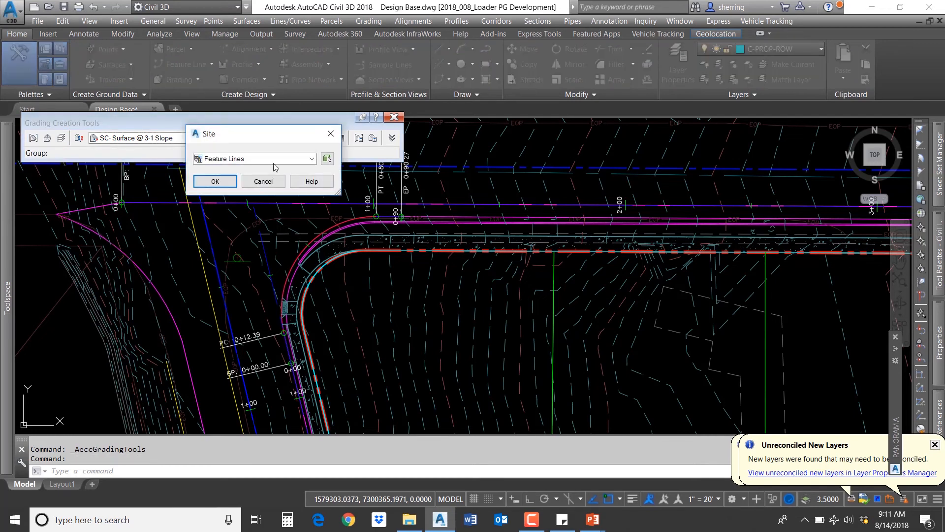
left_click(329, 159)
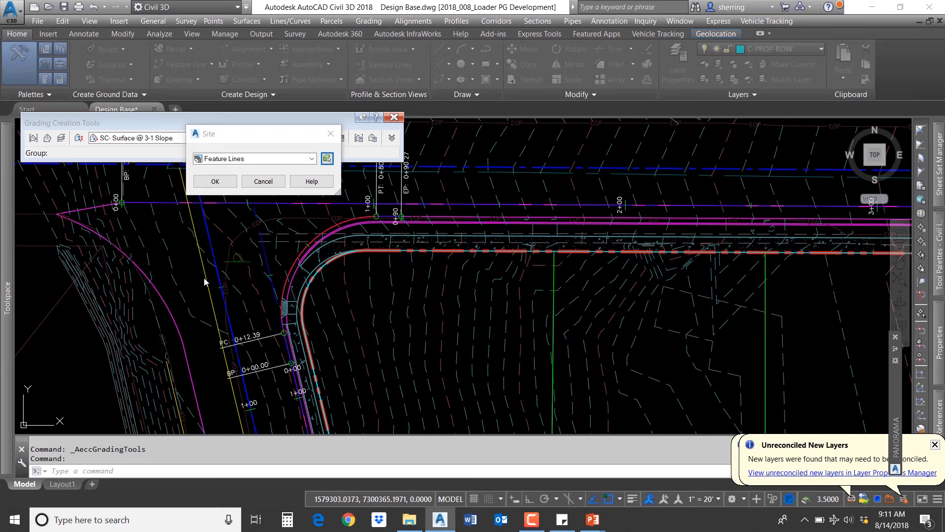
left_click(203, 228)
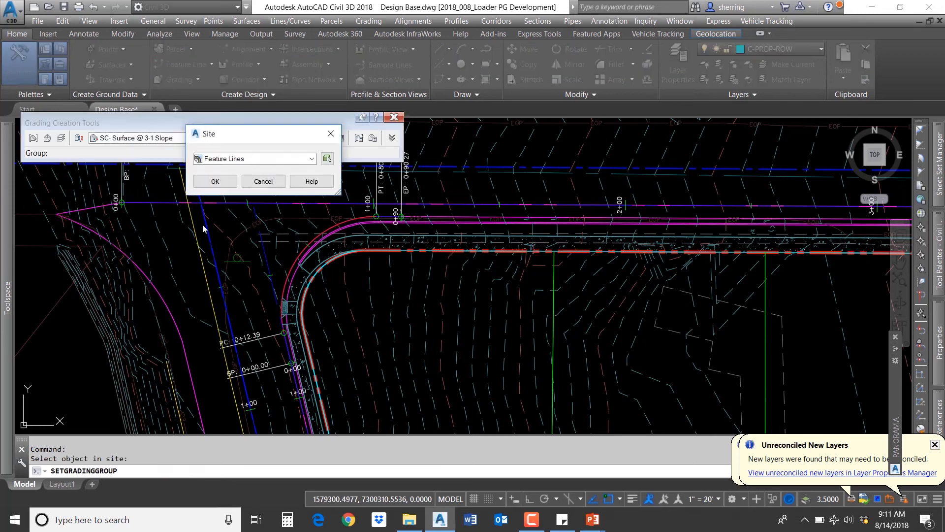
left_click(218, 182)
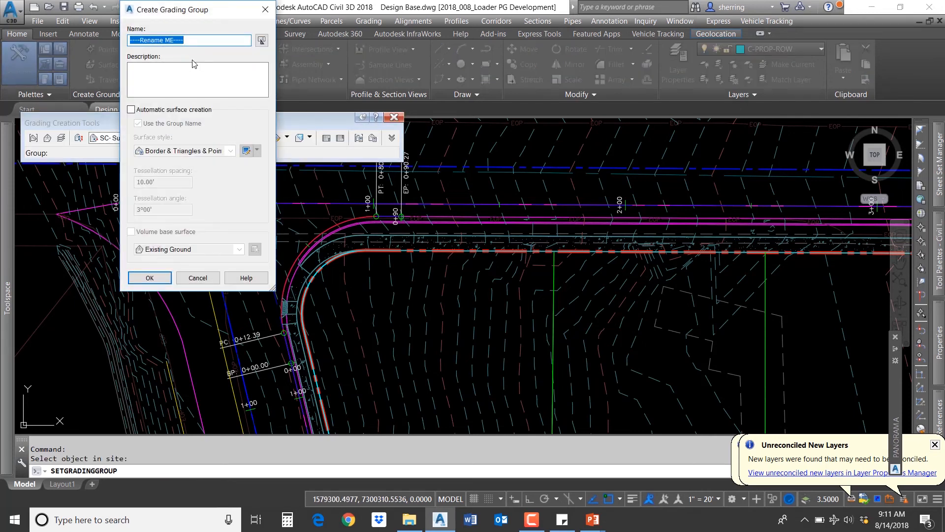
type("Loader Temp")
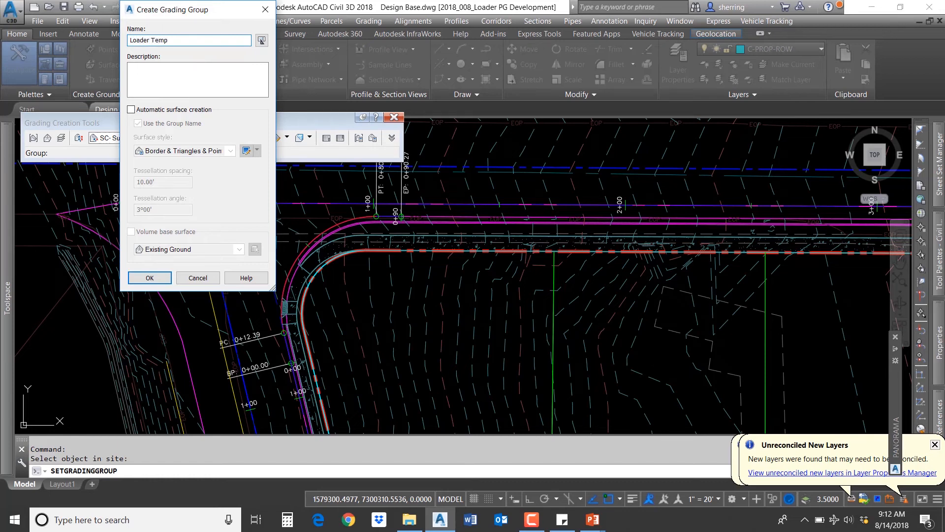
left_click(132, 110)
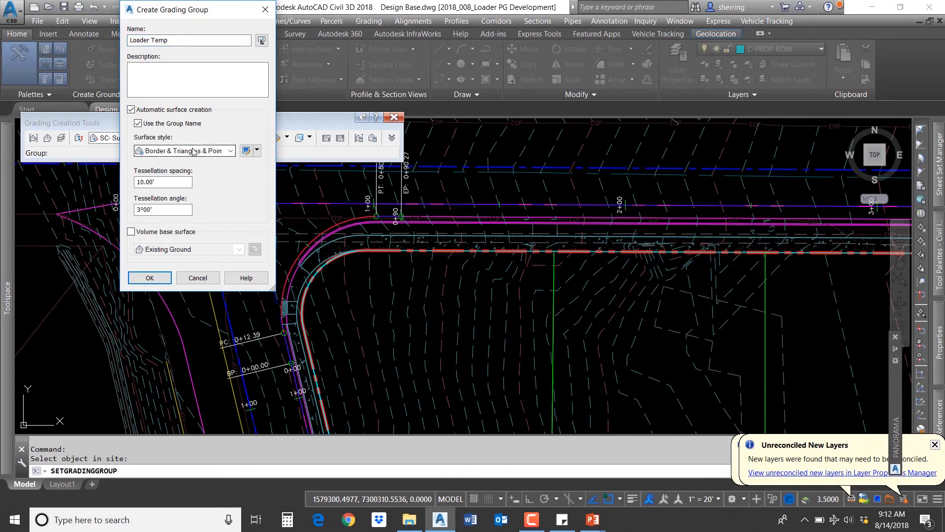
left_click(150, 277)
left_click(452, 324)
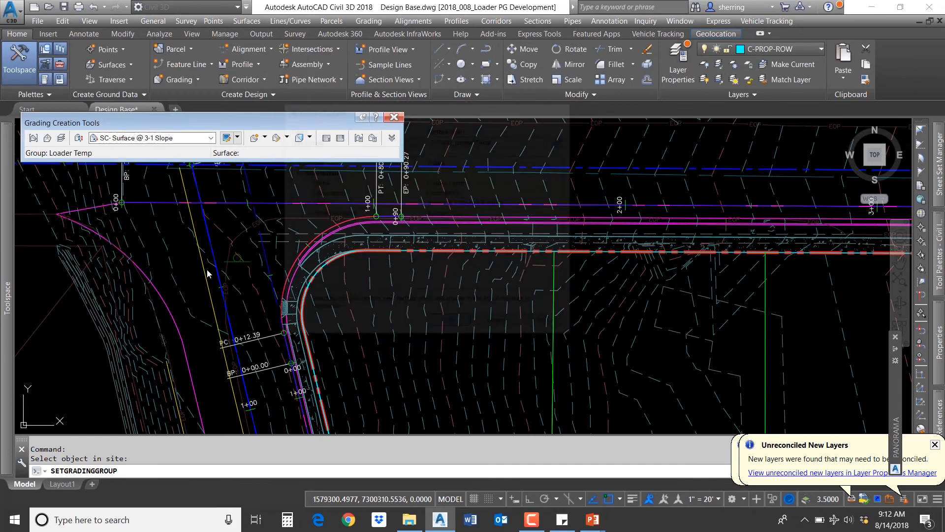
Step: Choose the SC- Distance @ Grade grading criteria, start Create Grading, and select the Loader lip feature line
left_click(184, 141)
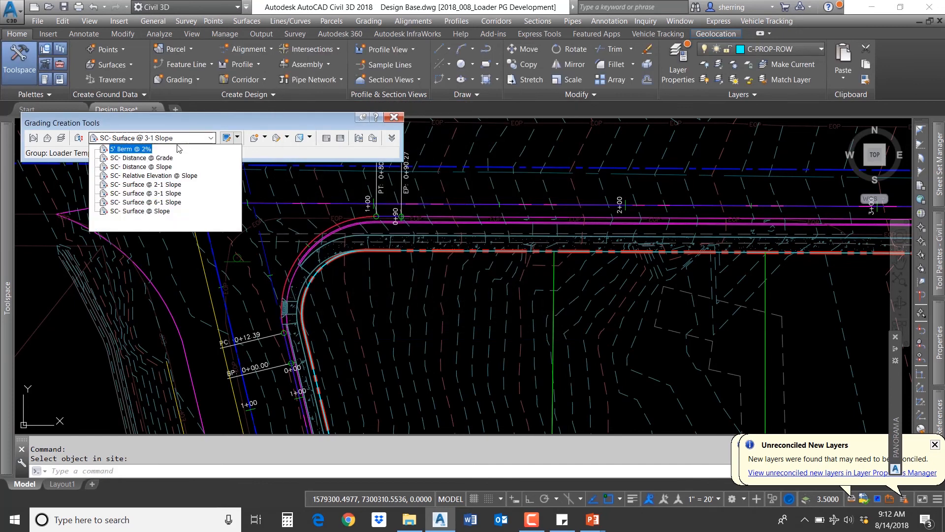
left_click(161, 159)
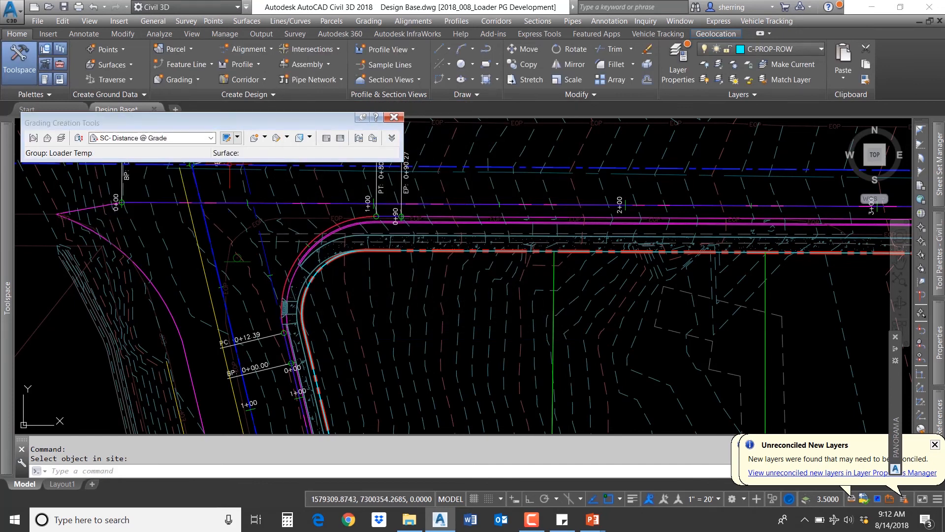
left_click(266, 138)
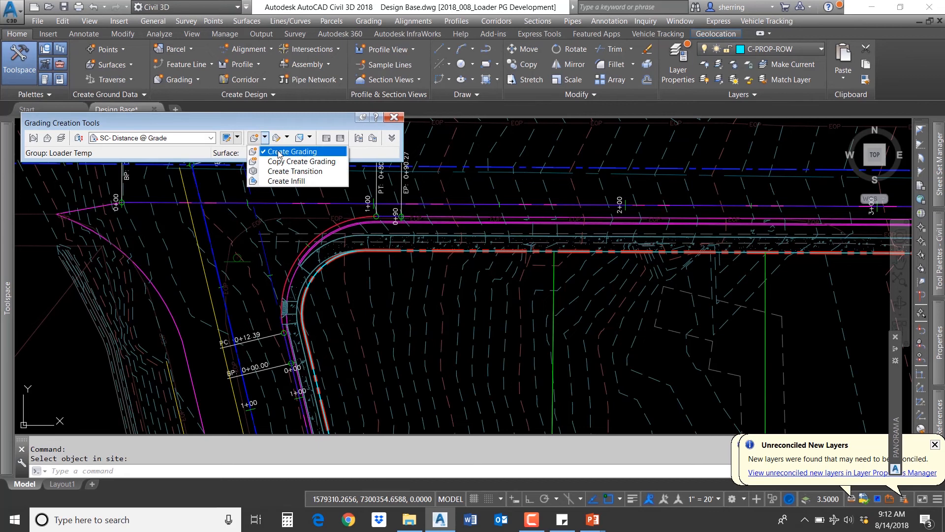
left_click(279, 154)
left_click(213, 306)
scroll(212, 306, "down", 3)
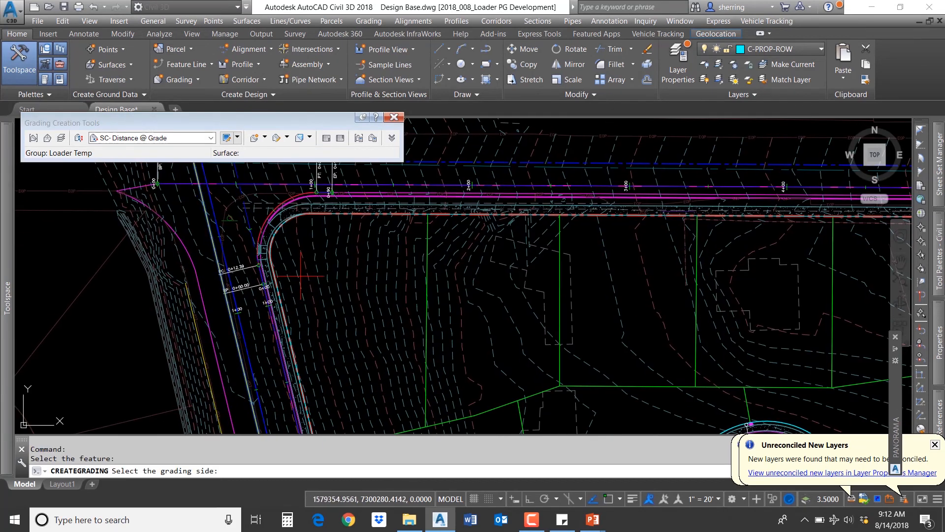
scroll(310, 276, "up", 2)
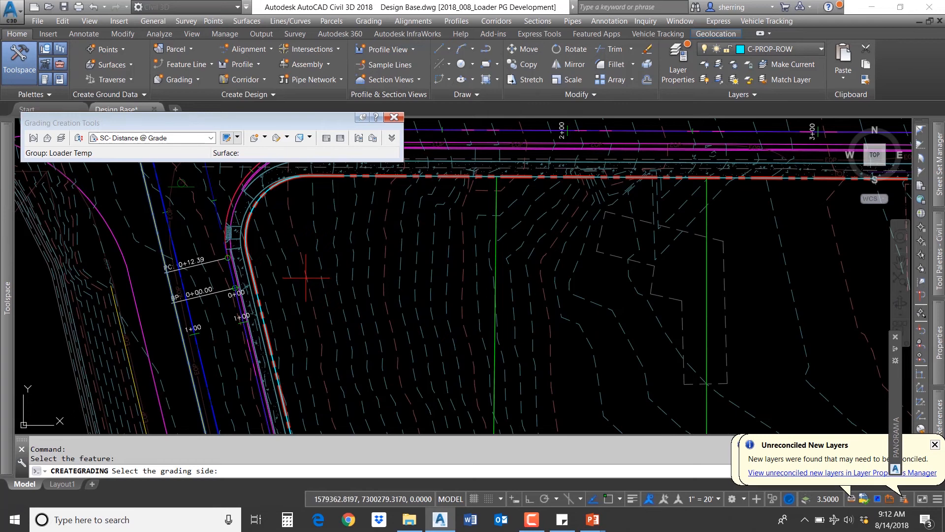
Step: Grade east of the feature line along its entire length, about 57' wide at a -2% grade
left_click(306, 277)
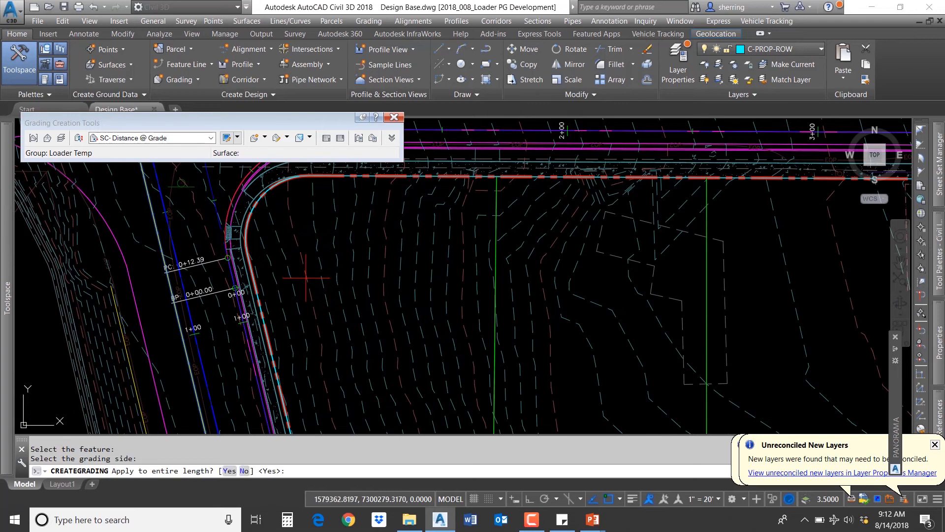
key("Return")
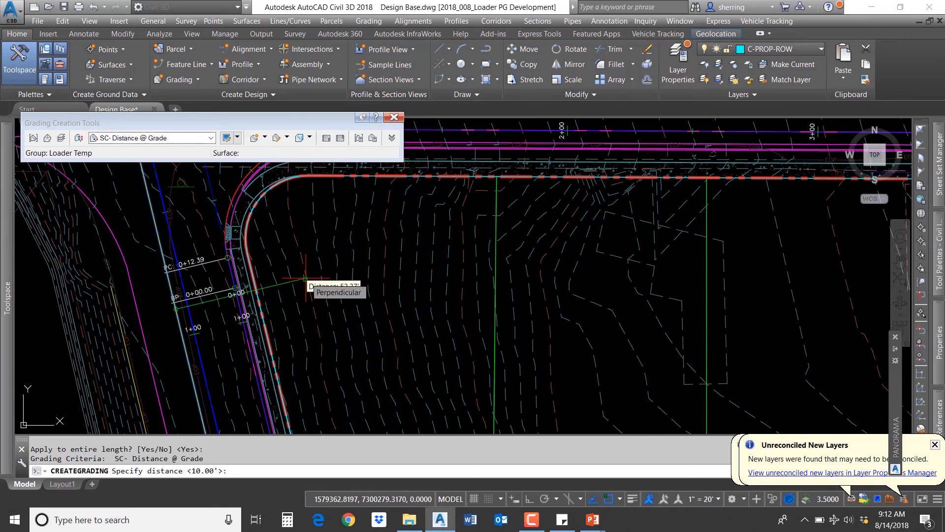
scroll(296, 290, "up", 4)
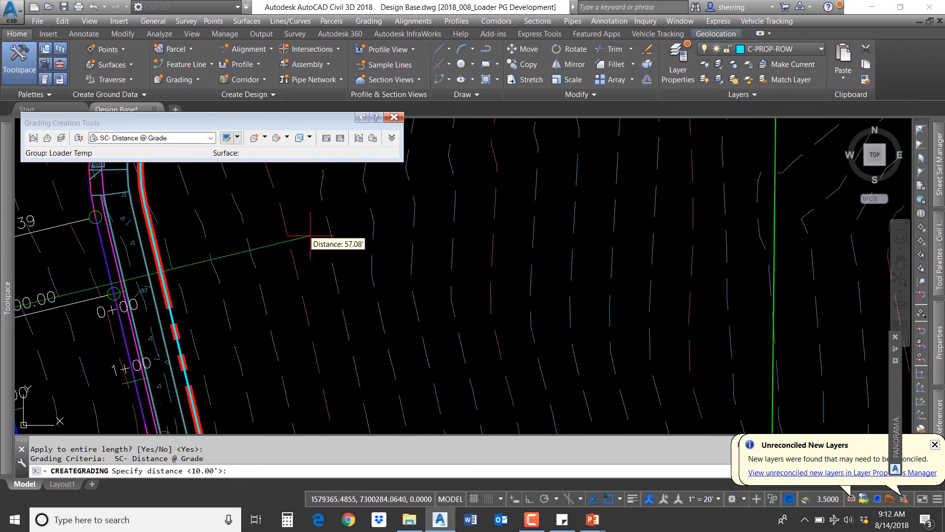
scroll(310, 251, "down", 2)
scroll(310, 252, "down", 2)
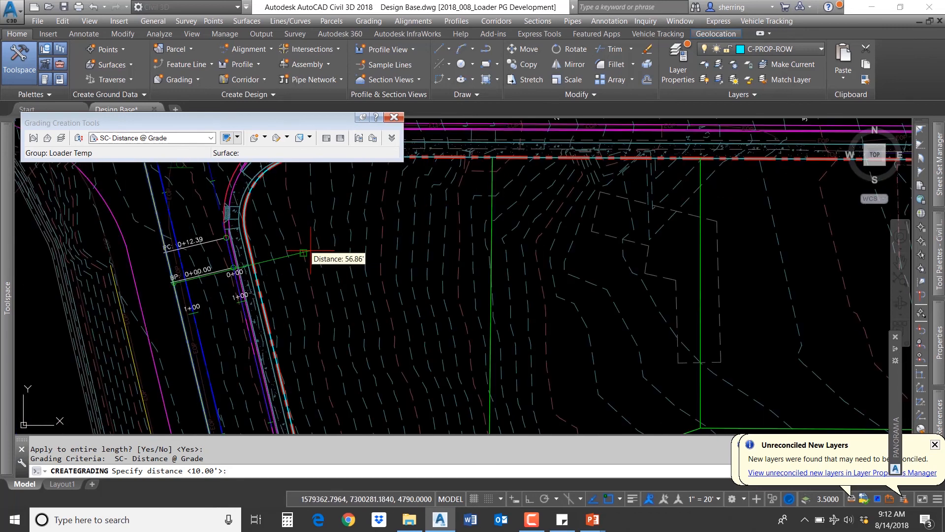
scroll(311, 251, "up", 2)
left_click(310, 250)
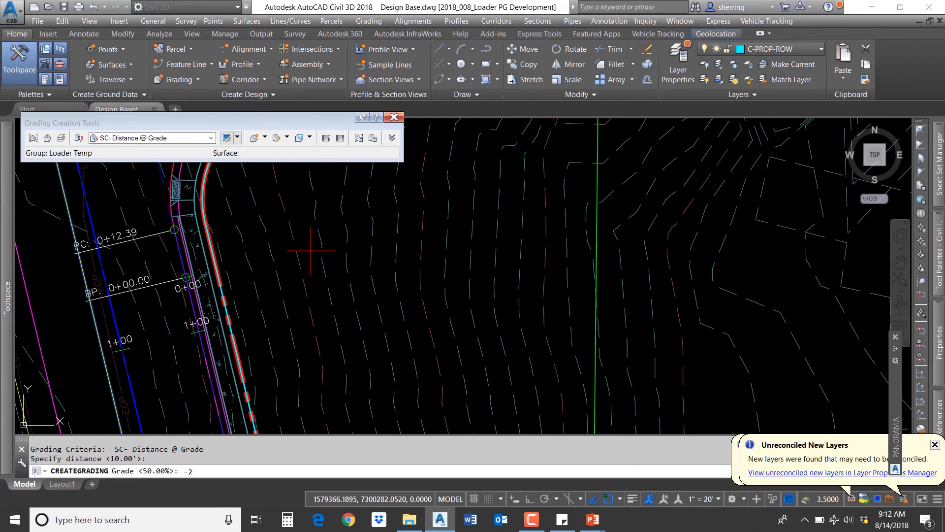
key("Return")
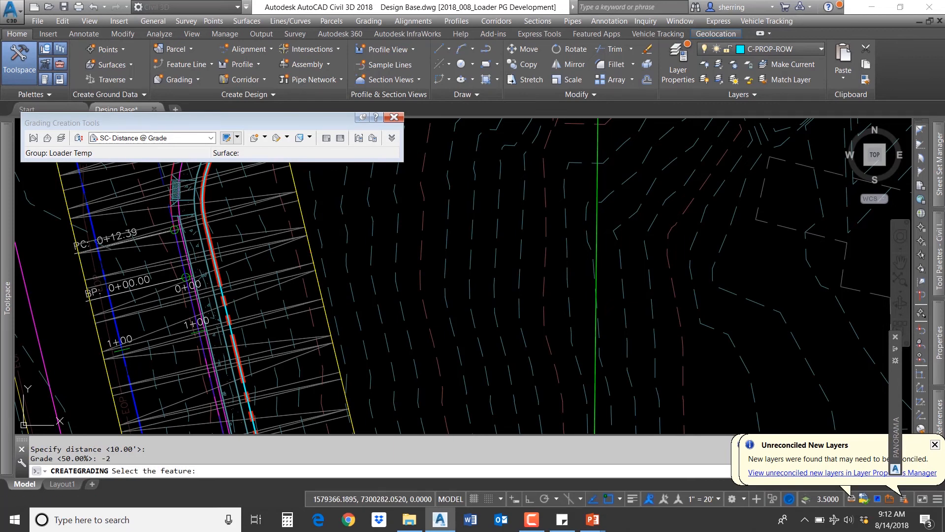
key("Return")
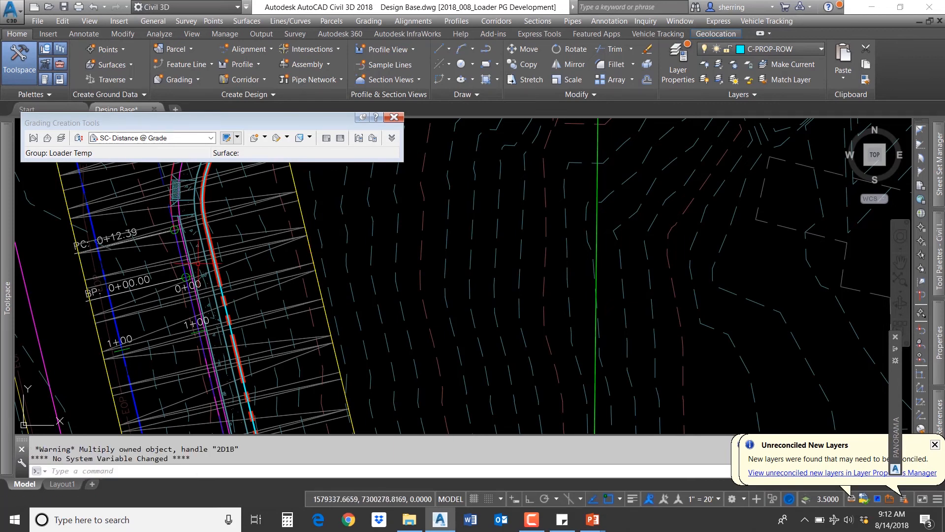
Step: Add a Loader Temp surface profile for the Loader LIP alignment in Create Profile from Surface
scroll(522, 314, "down", 5)
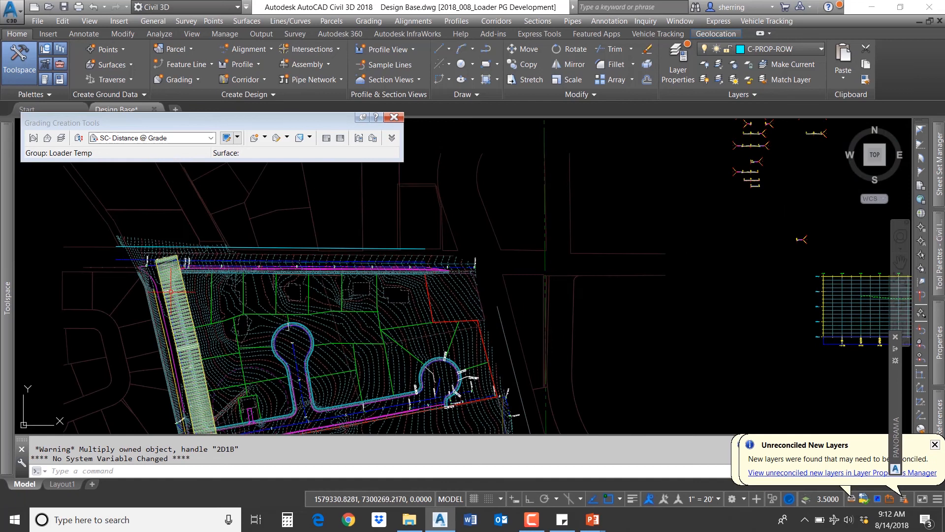
mouse_move(522, 315)
middle_mouse_down()
mouse_move(494, 301)
mouse_move(244, 297)
middle_mouse_up()
scroll(739, 275, "up", 4)
middle_click_drag(728, 302, 593, 279)
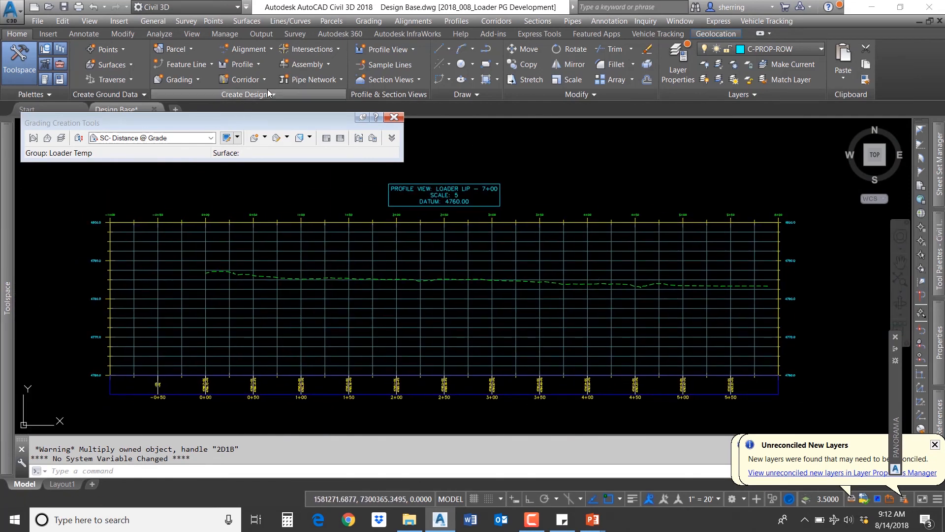
left_click(251, 65)
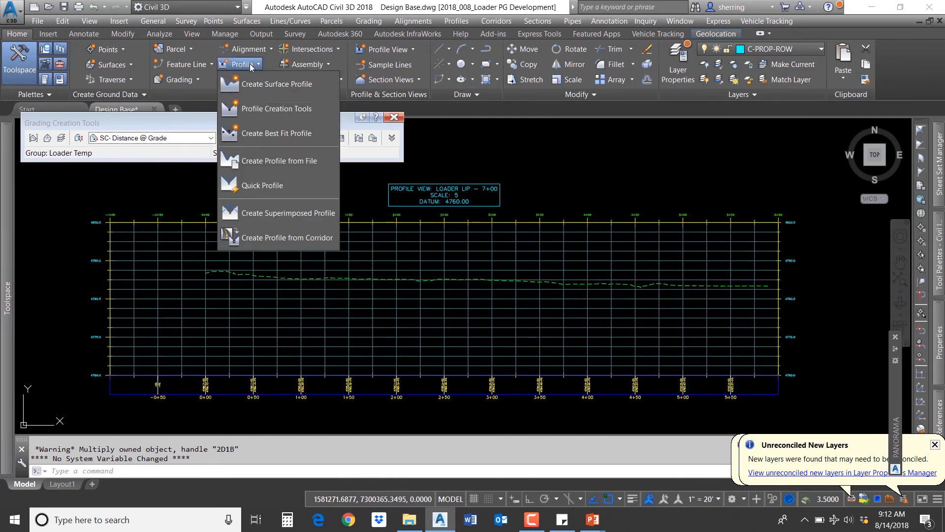
left_click(270, 86)
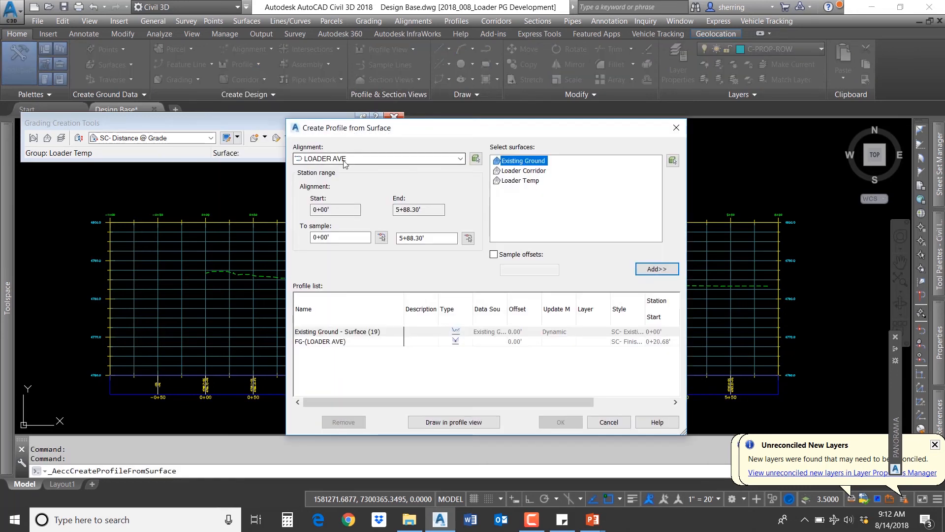
left_click(344, 163)
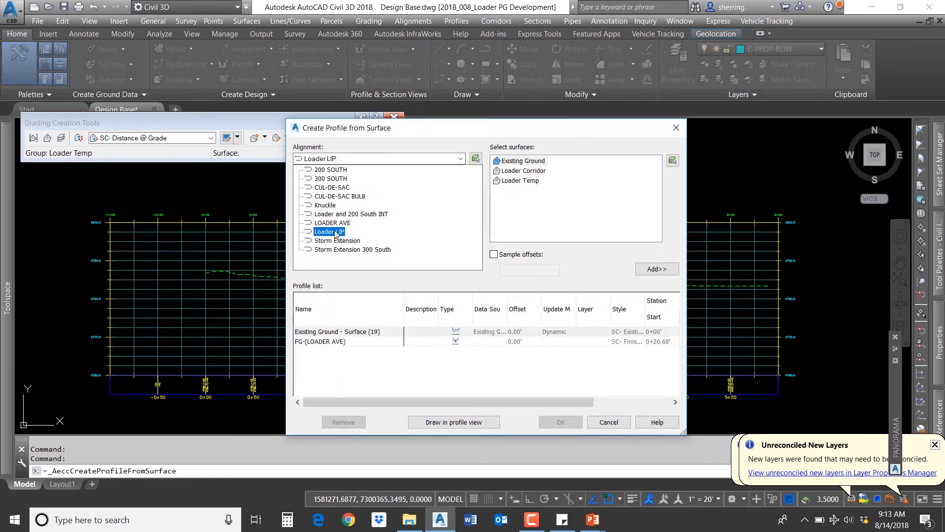
left_click(315, 222)
left_click(516, 182)
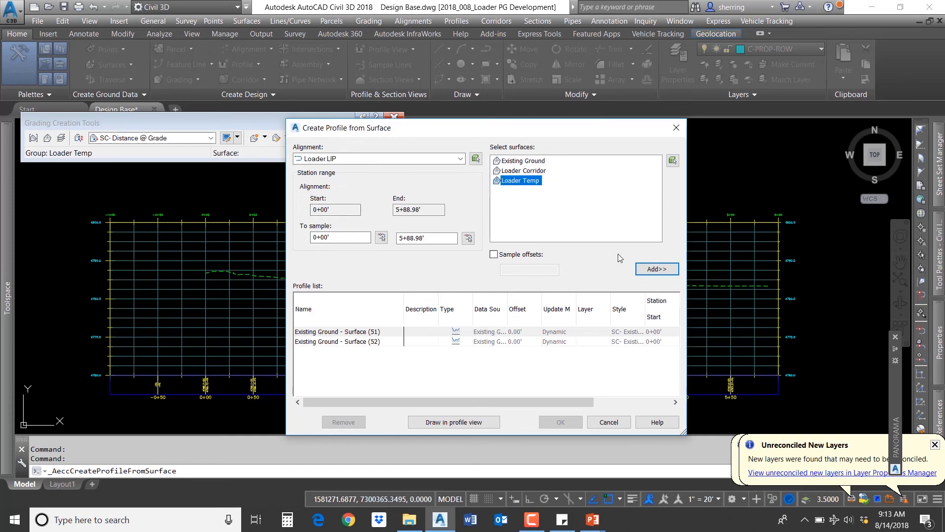
left_click(657, 269)
left_click(375, 352)
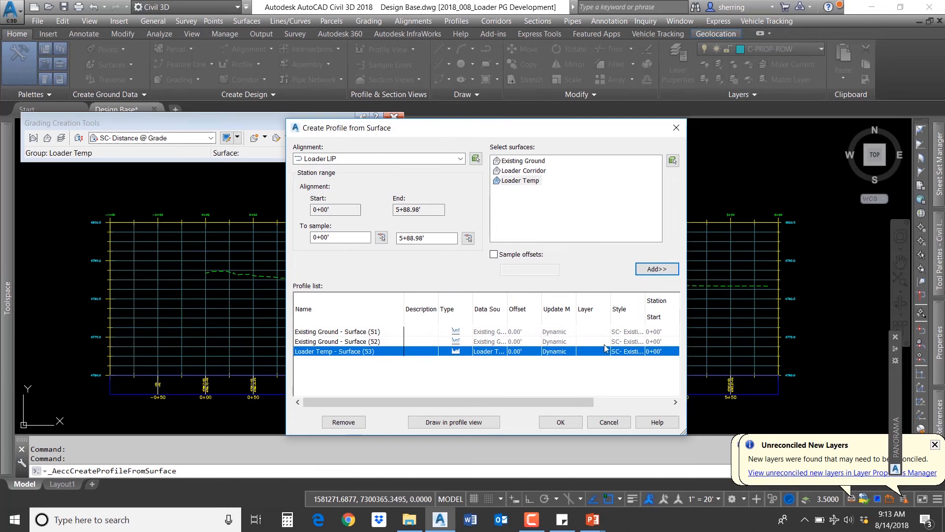
Step: Give the Loader Temp profile a Finished Ground style and draw the profiles, cancelling the new profile view
left_click(622, 352)
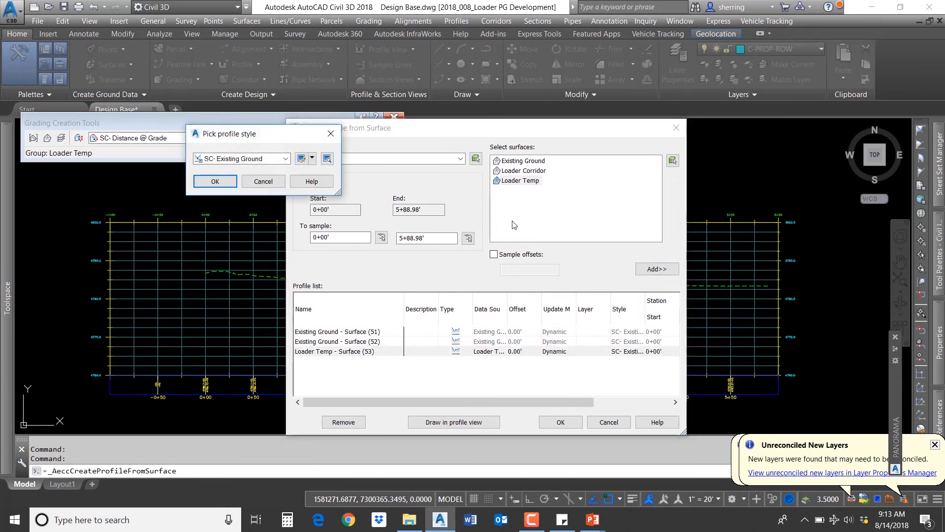
left_click(255, 160)
left_click(249, 196)
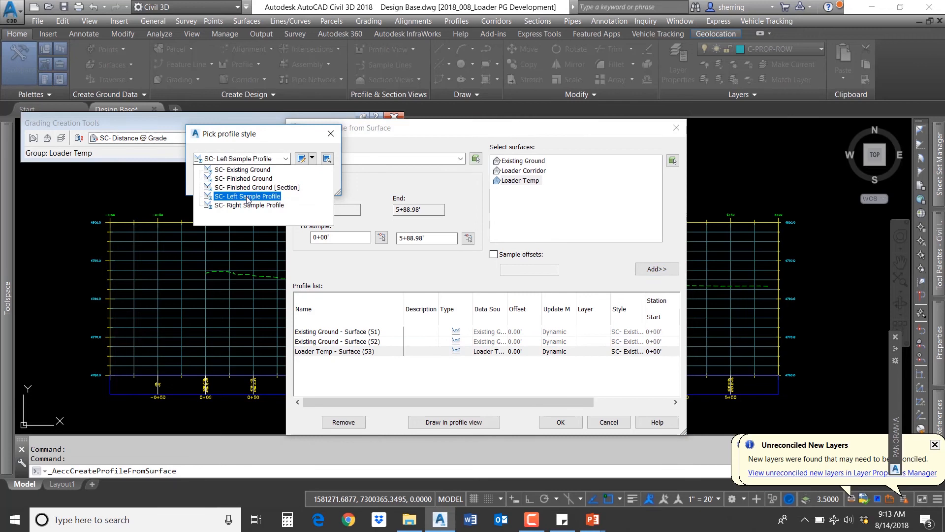
left_click(215, 185)
left_click(453, 422)
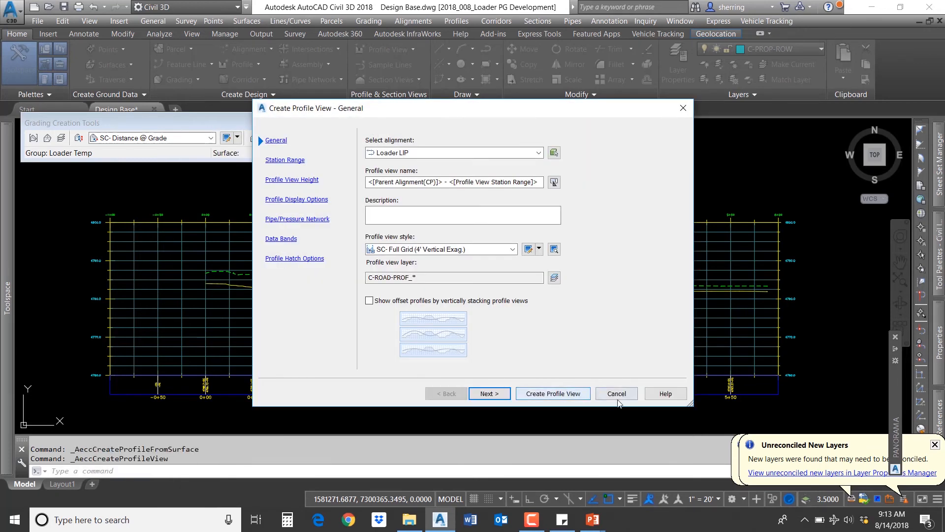
left_click(617, 394)
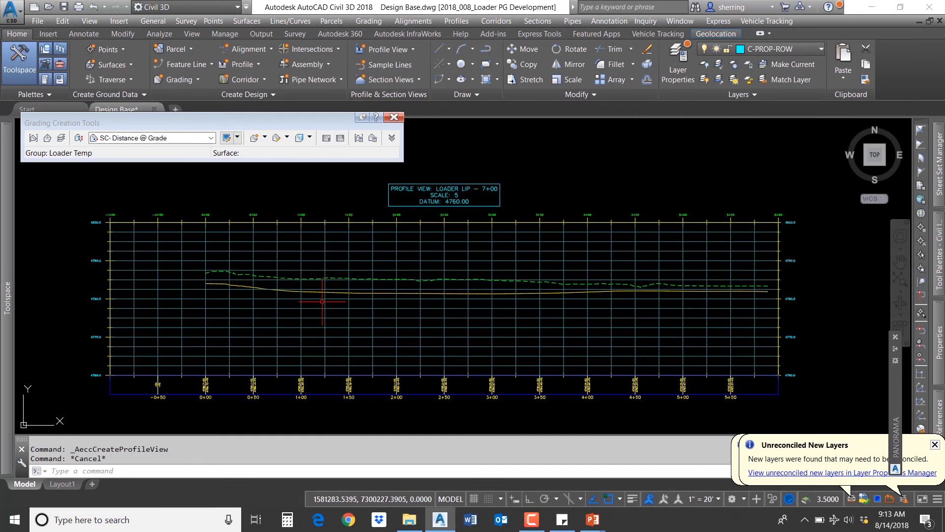
Step: Select the Loader Temp profile in the existing profile view to inspect it
scroll(251, 291, "up", 4)
left_click(213, 289)
scroll(212, 264, "down", 4)
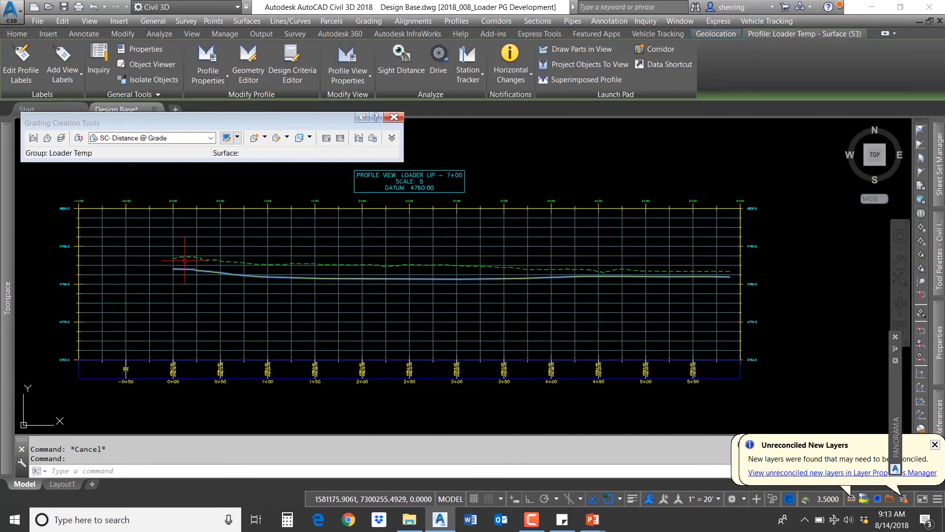
Step: Rename the Loader Temp surface profile in the profile view to Loader 2 Percent
mouse_move(180, 264)
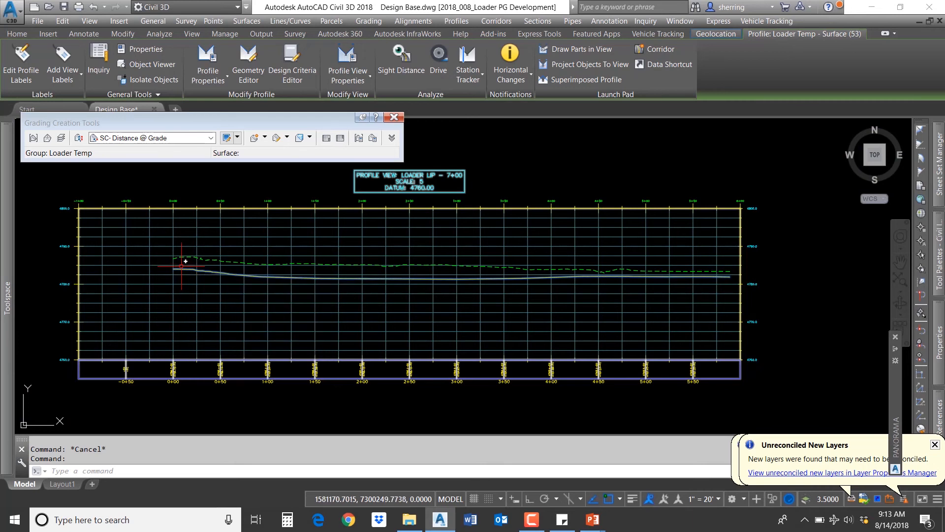
scroll(186, 265, "up", 2)
right_click(189, 288)
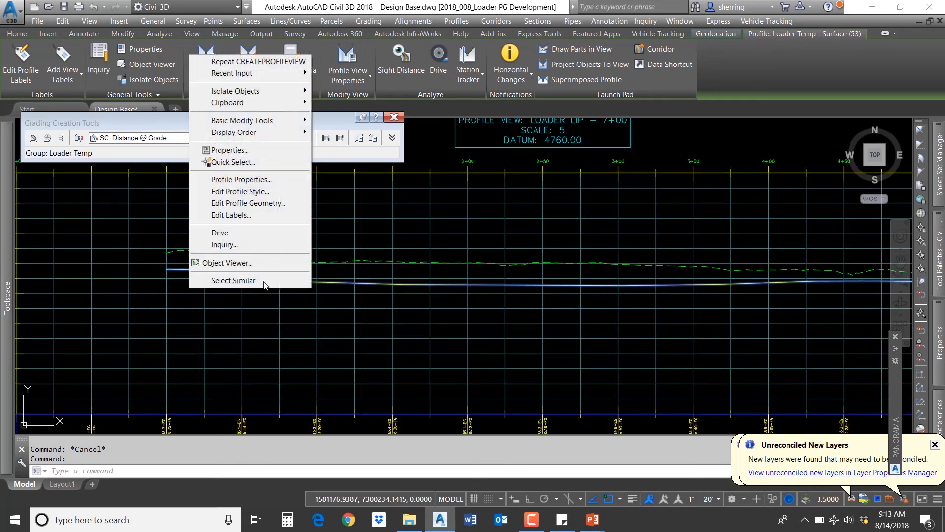
left_click(261, 179)
left_click(379, 162)
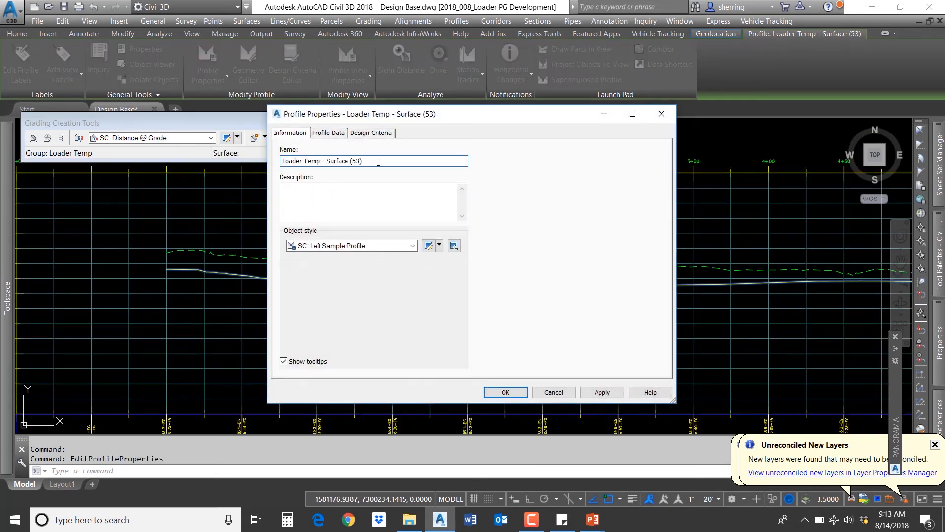
type("2 Percent")
Step: Set the Loader 2 Percent profile's update mode to Static and close its properties
left_click(327, 133)
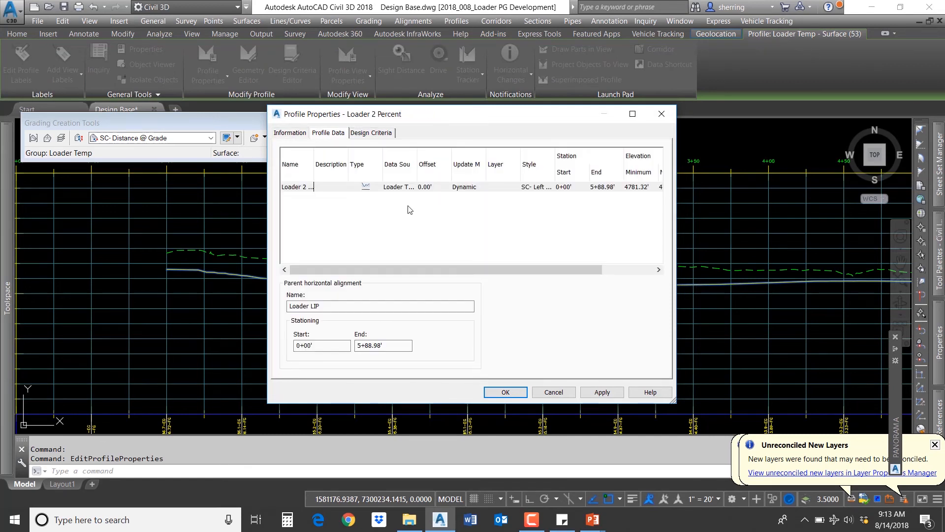
left_click(476, 187)
left_click(468, 197)
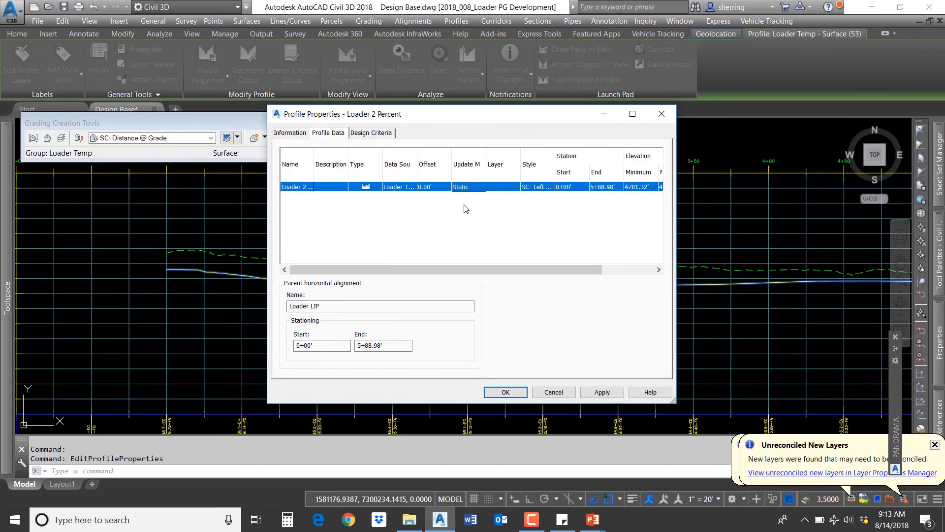
left_click(506, 393)
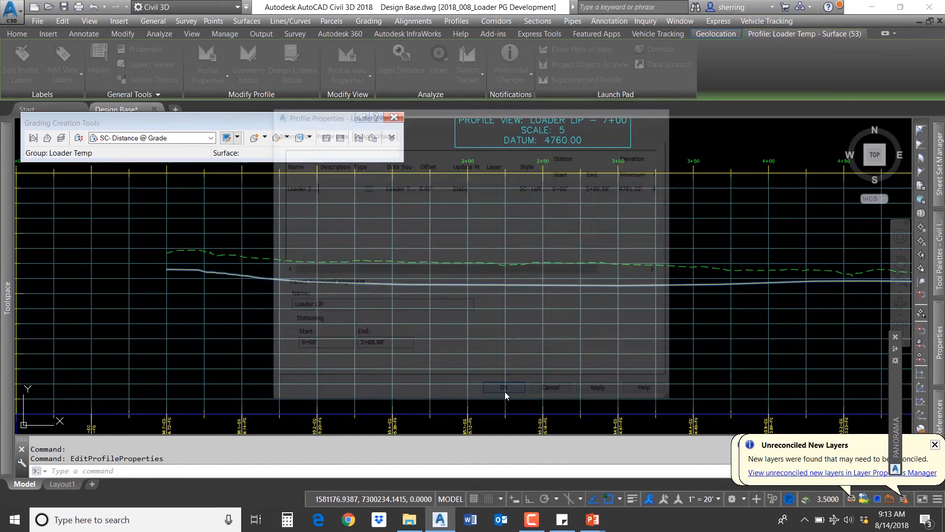
Step: Change the Loader Temp grading's slope grade to -4% in the Grading Editor
key("Escape")
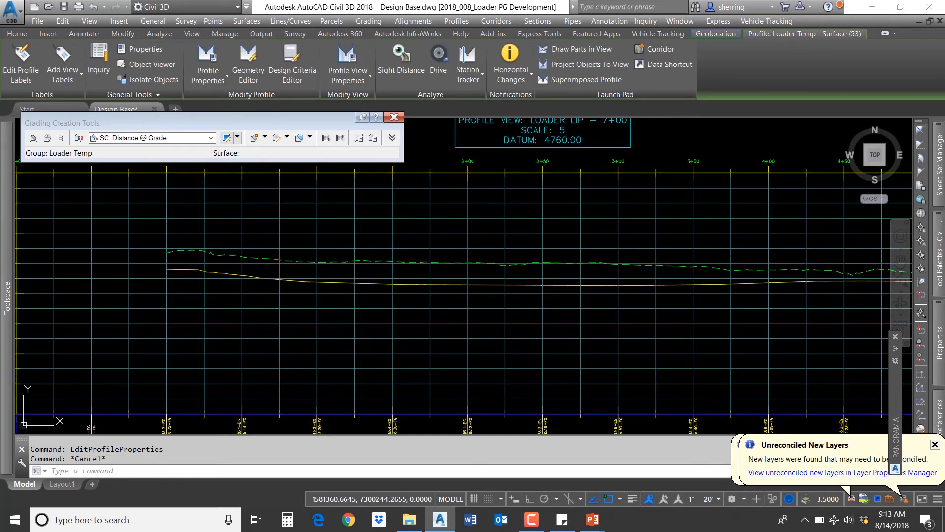
scroll(554, 256, "down", 10)
scroll(304, 236, "up", 8)
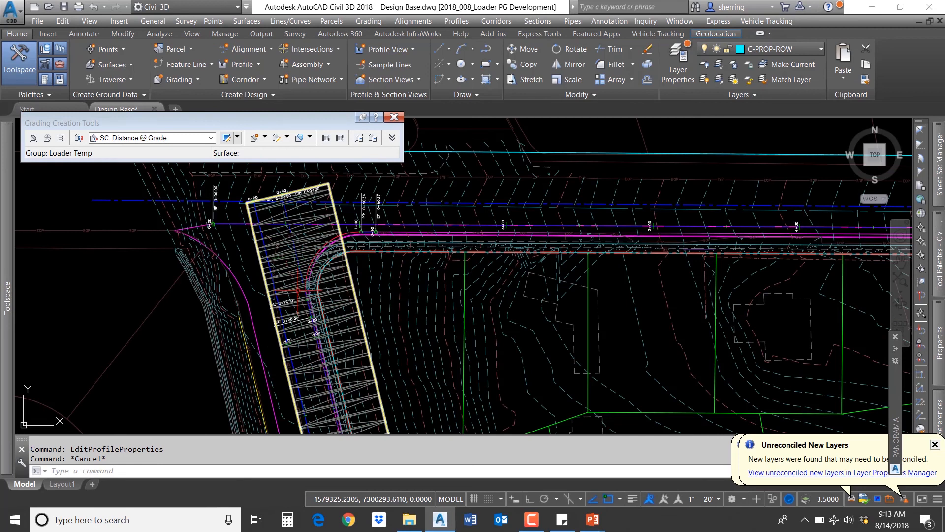
middle_click_drag(328, 400, 297, 182)
scroll(296, 182, "down", 5)
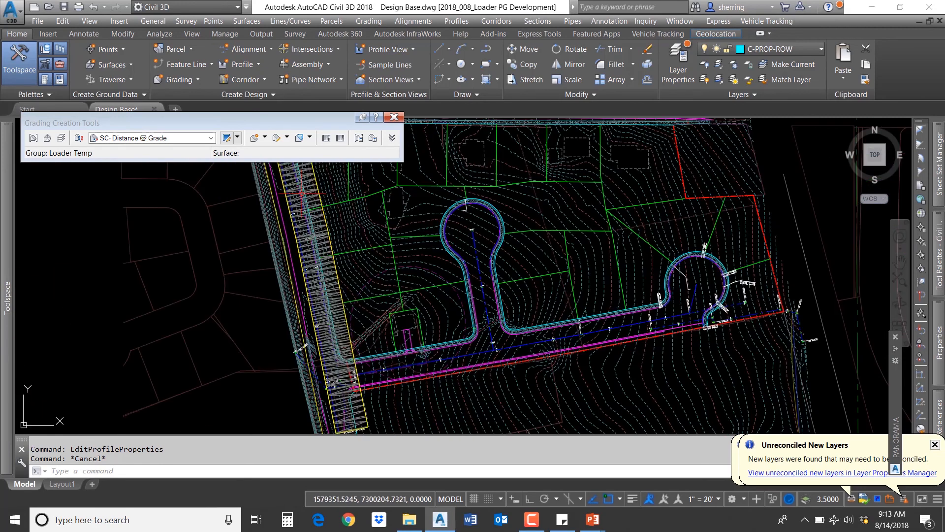
scroll(327, 304, "up", 5)
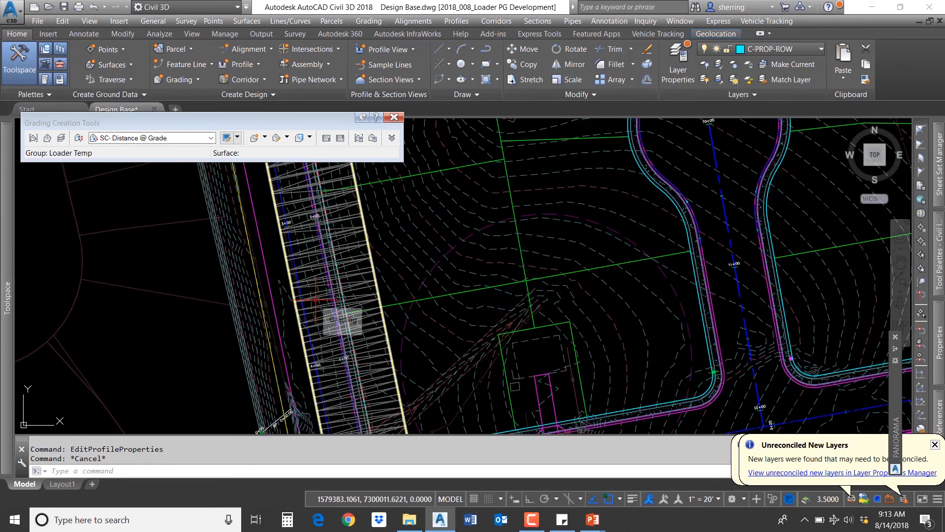
left_click(310, 230)
right_click(308, 227)
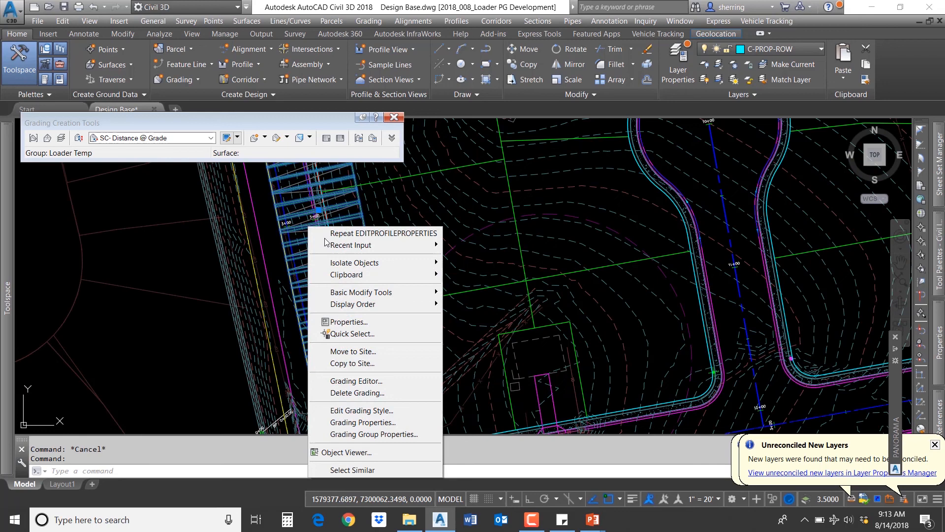
key("Escape")
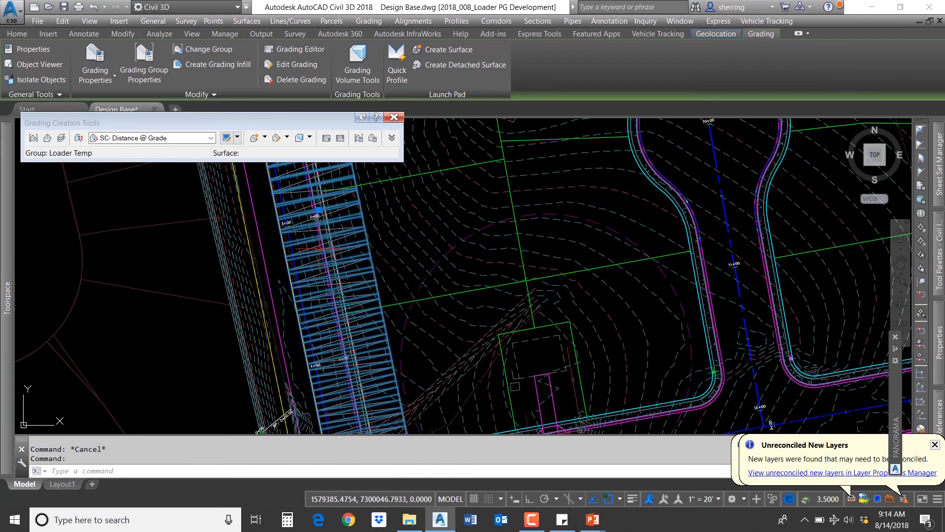
right_click(329, 250)
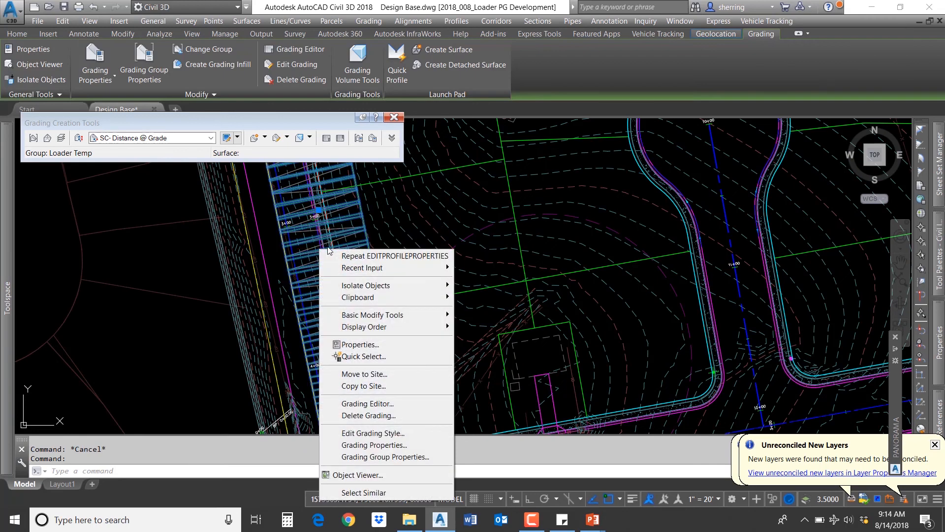
left_click(388, 408)
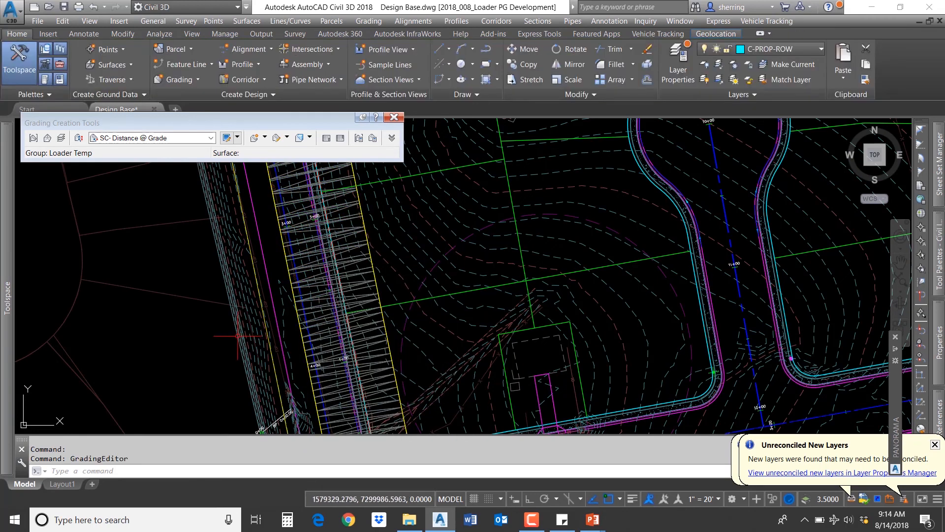
left_click(399, 358)
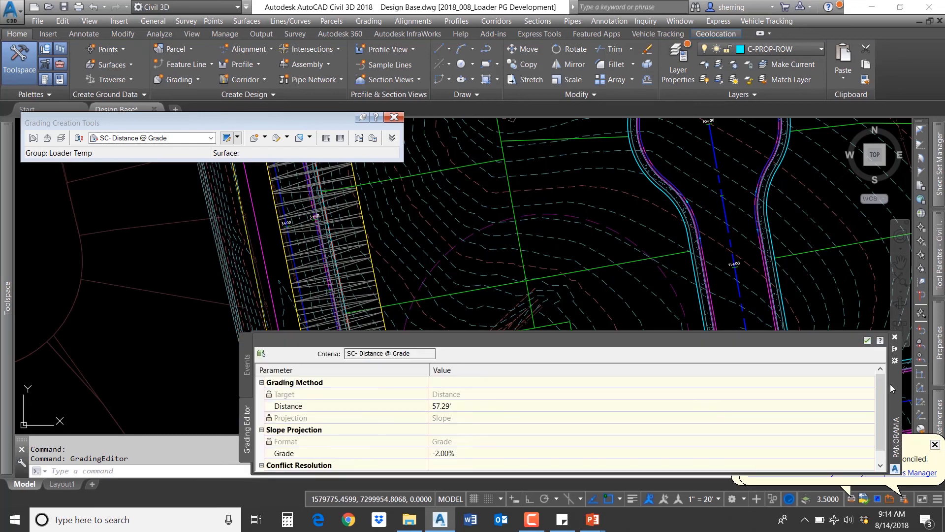
left_click(451, 456)
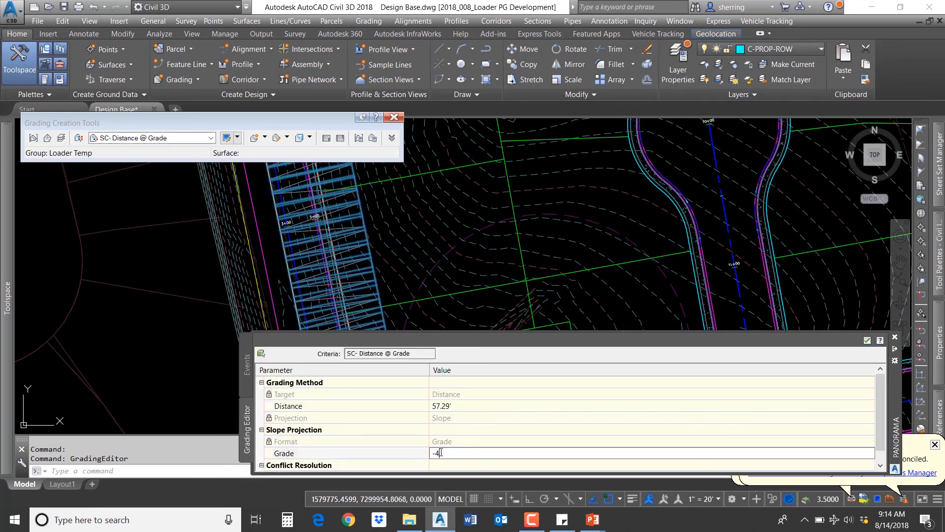
type("-4")
key("Return")
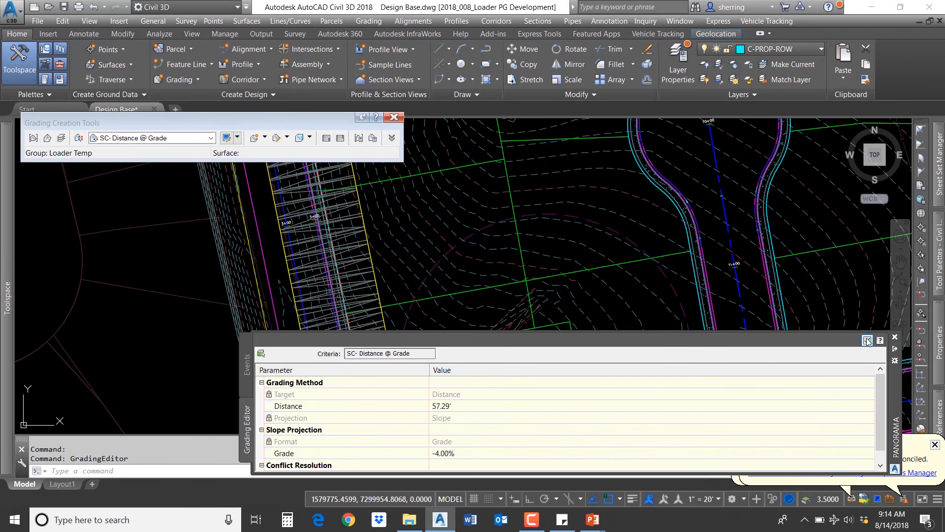
left_click(867, 341)
left_click(895, 337)
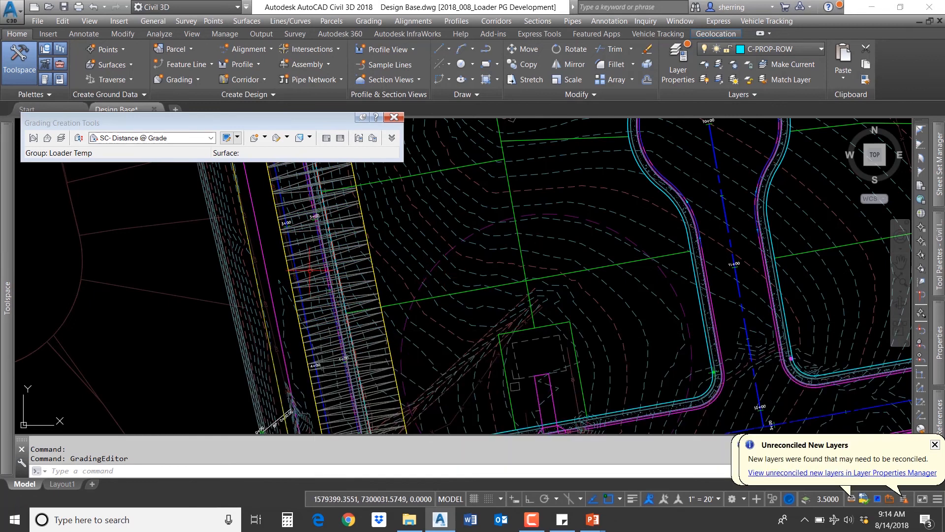
Step: Create another Loader Temp surface profile for the Loader LIP alignment from the updated surface
mouse_move(7, 222)
left_click(49, 195)
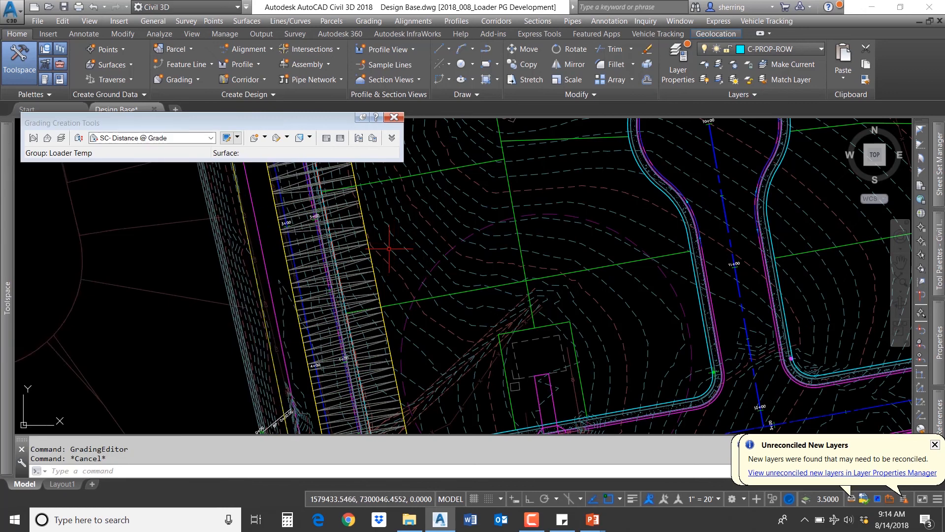
scroll(604, 309, "down", 10)
scroll(493, 278, "up", 8)
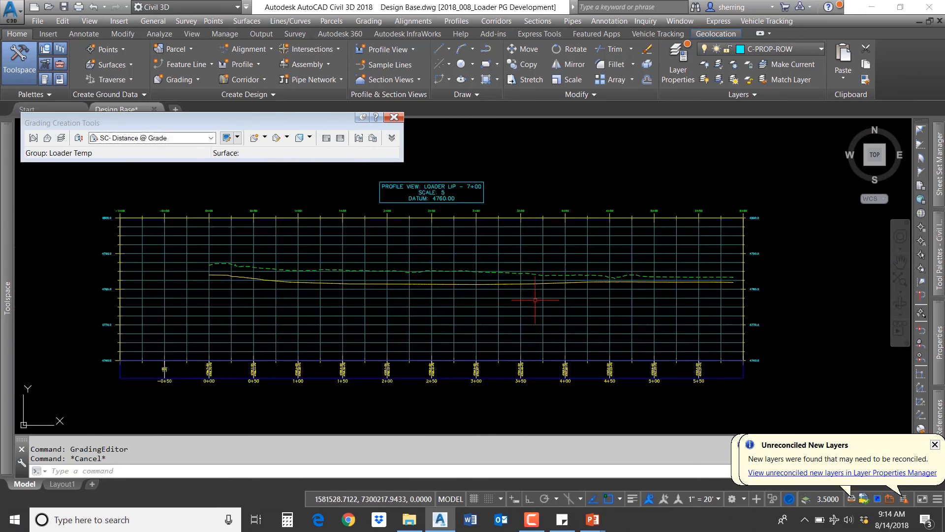
left_click(244, 64)
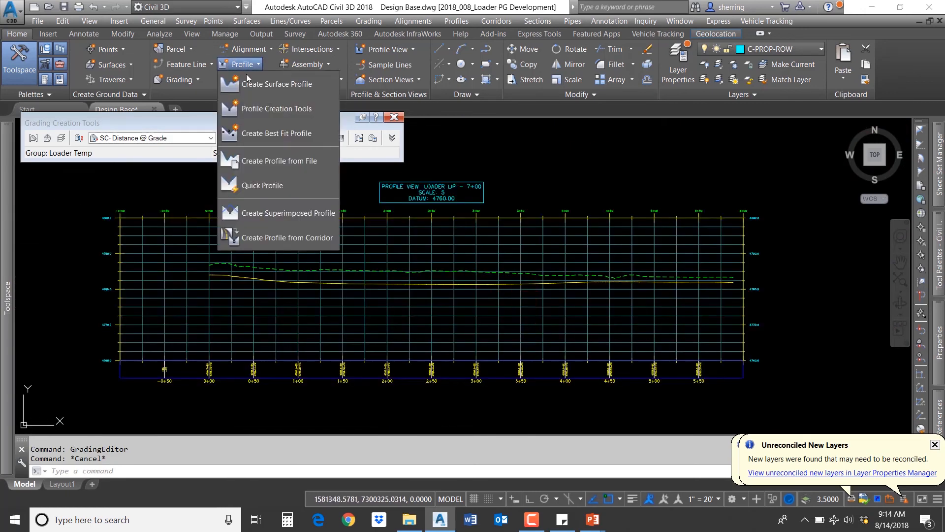
left_click(260, 80)
left_click(345, 158)
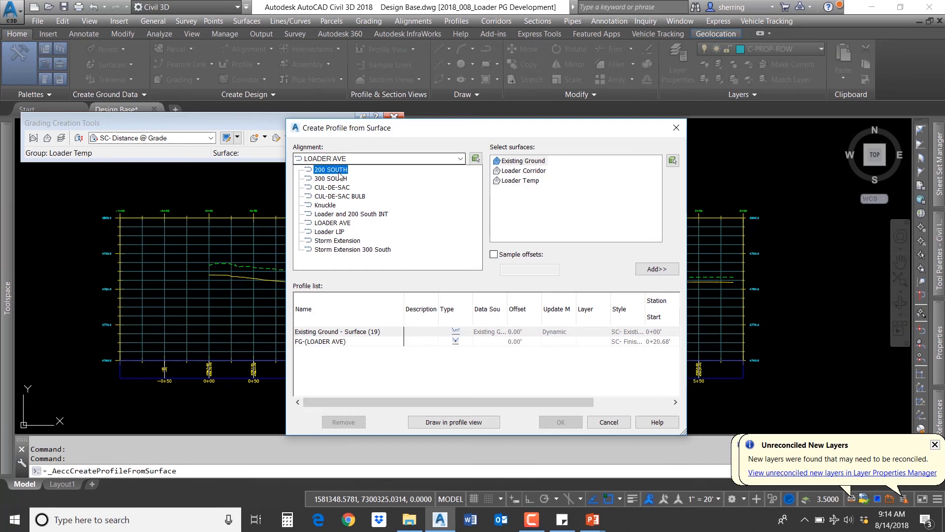
left_click(330, 232)
left_click(520, 182)
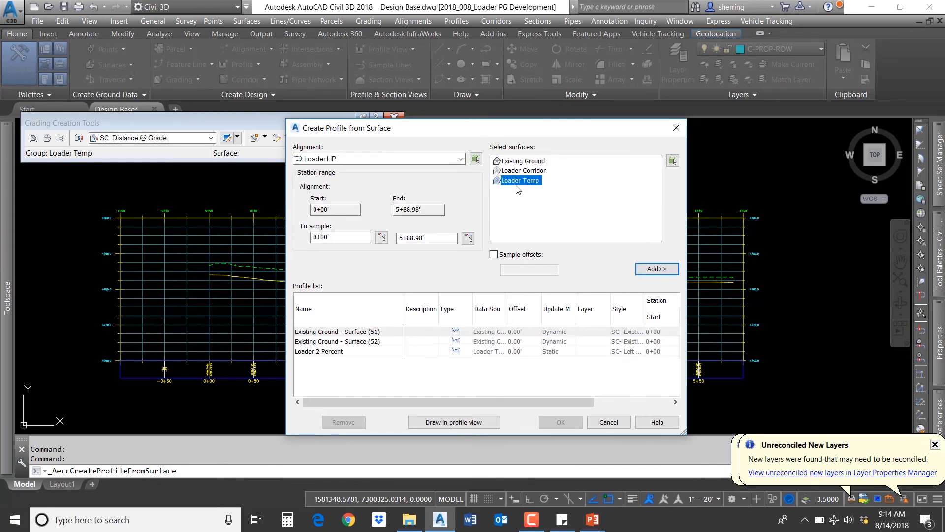
left_click(660, 270)
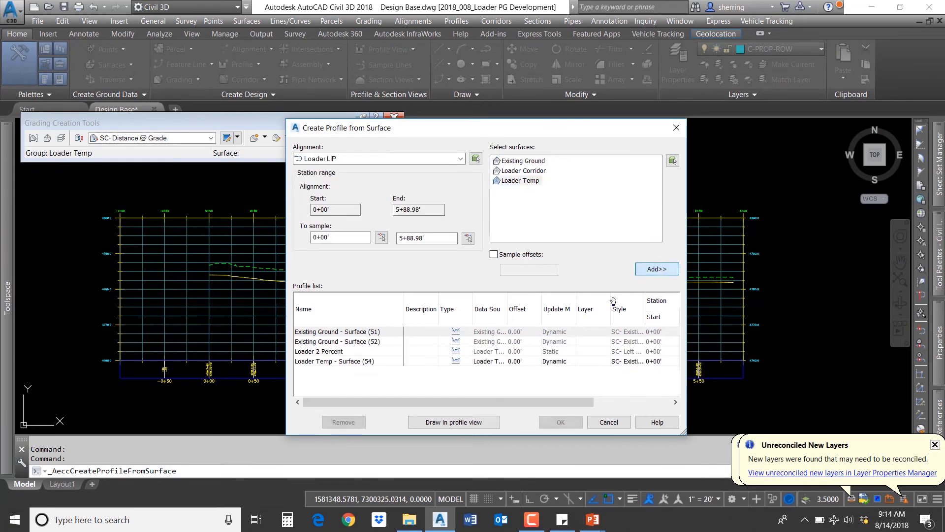
Step: Set the new Loader Temp profile's style to SC- Right Sample Profile
left_click(622, 362)
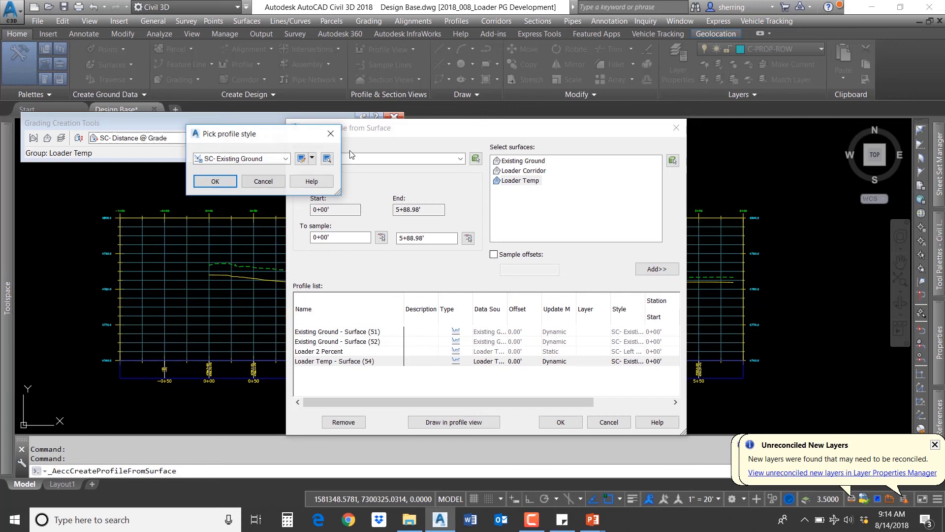
left_click(266, 158)
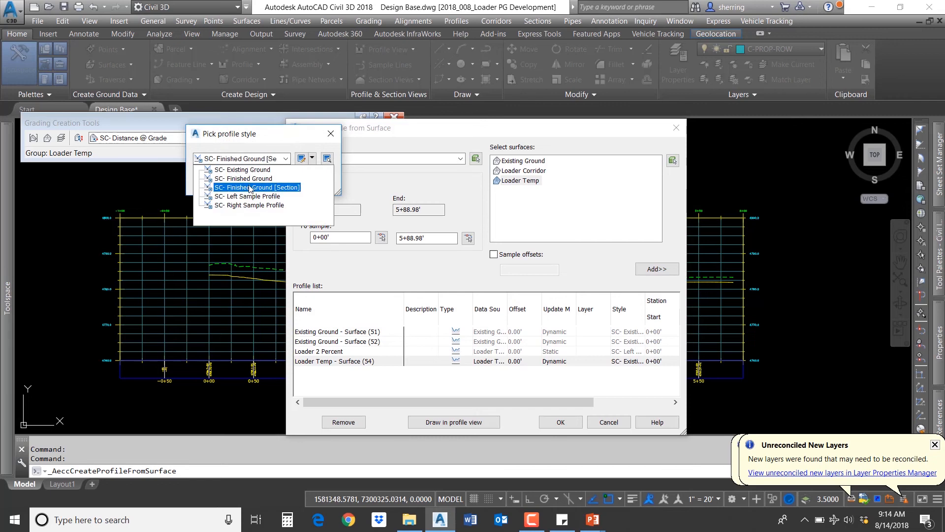
left_click(250, 188)
left_click(266, 158)
left_click(248, 205)
left_click(220, 179)
Step: Set the new profile's update mode to Static and draw it, cancelling the new profile view
left_click(560, 362)
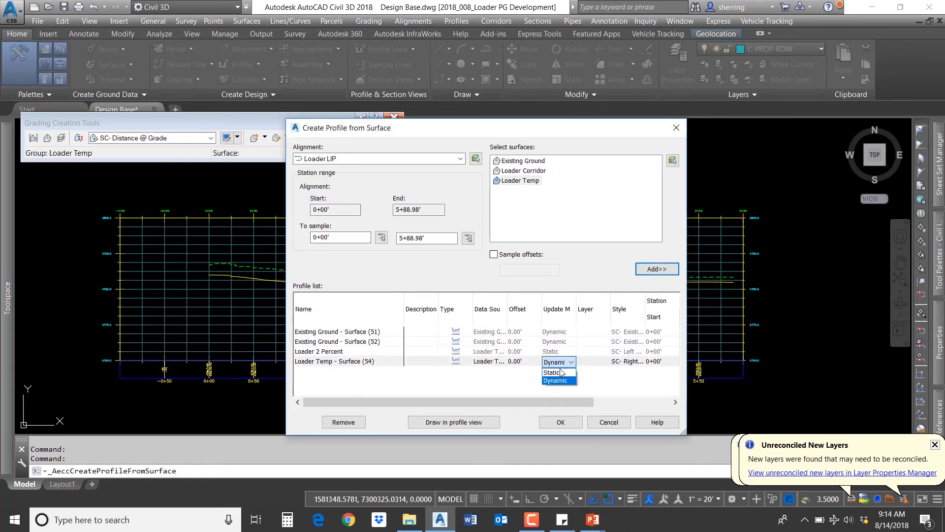
left_click(560, 373)
left_click(446, 422)
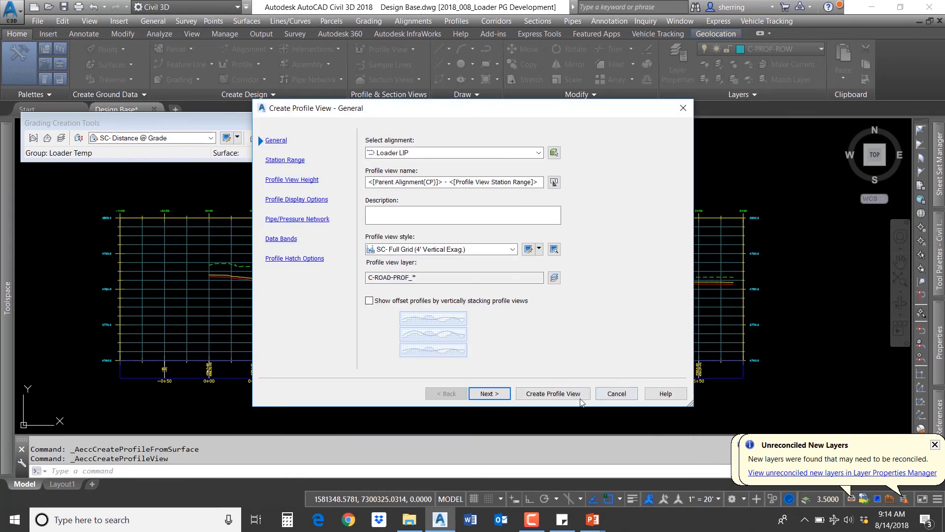
left_click(628, 393)
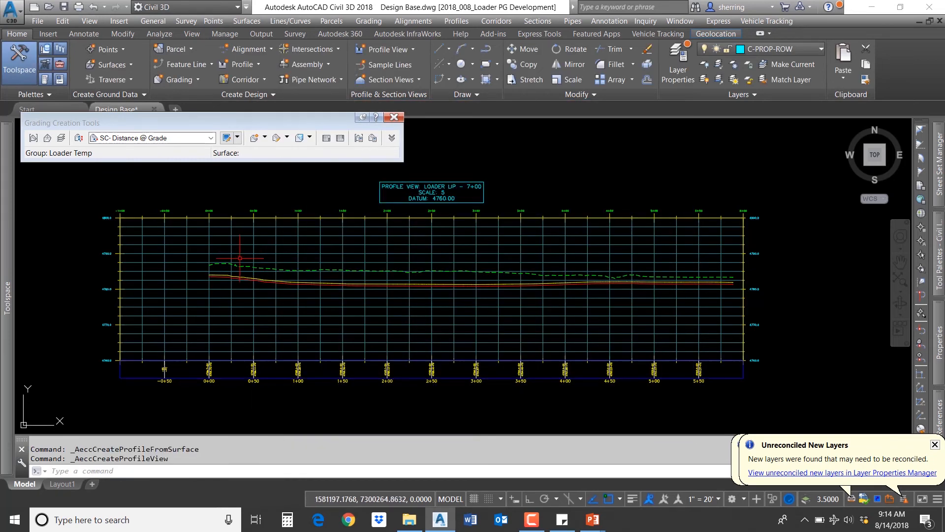
Step: Rename the new -4% Loader Temp surface profile as Loader 4 Percent in its profile properties
scroll(236, 273, "up", 6)
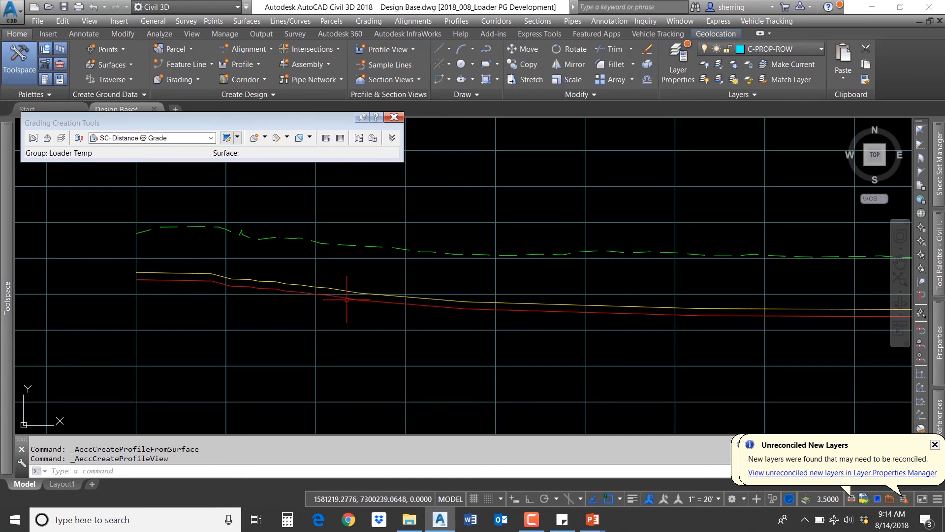
scroll(266, 302, "down", 1)
scroll(197, 296, "down", 1)
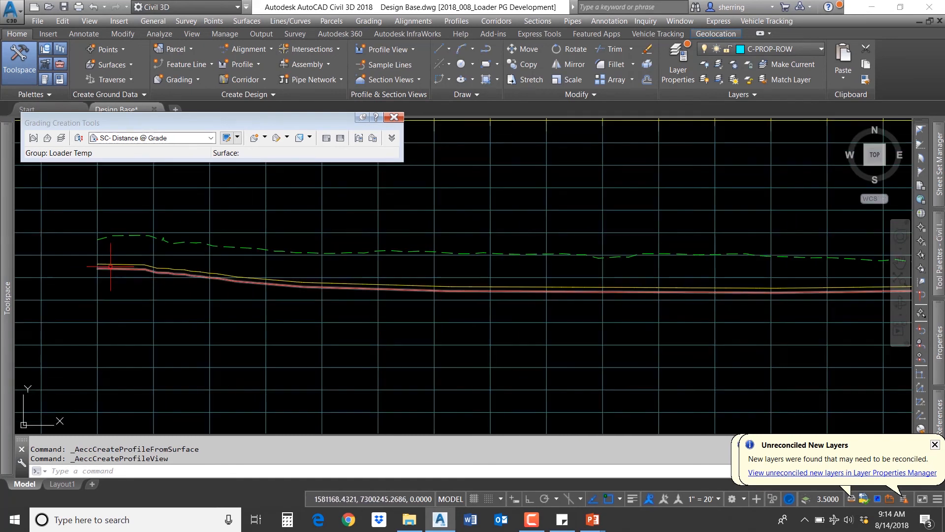
scroll(110, 260, "up", 7)
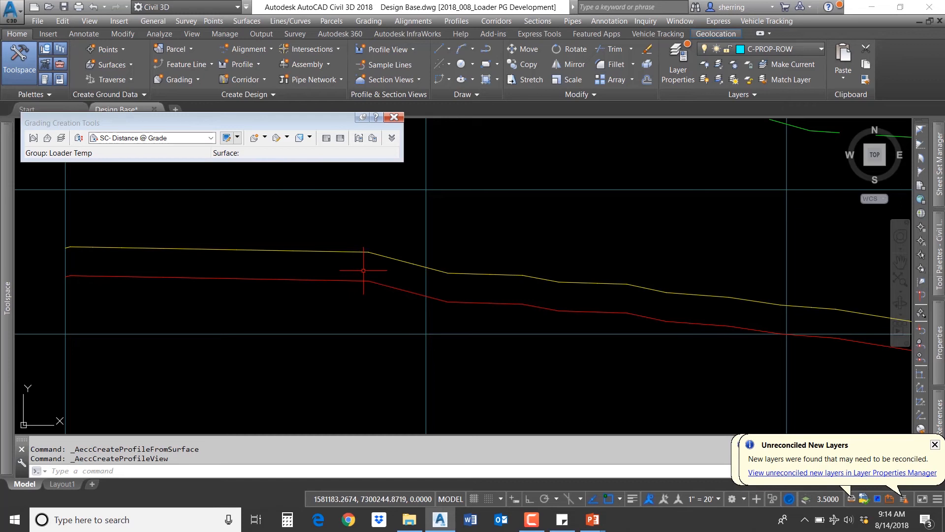
scroll(343, 281, "down", 2)
left_click(343, 279)
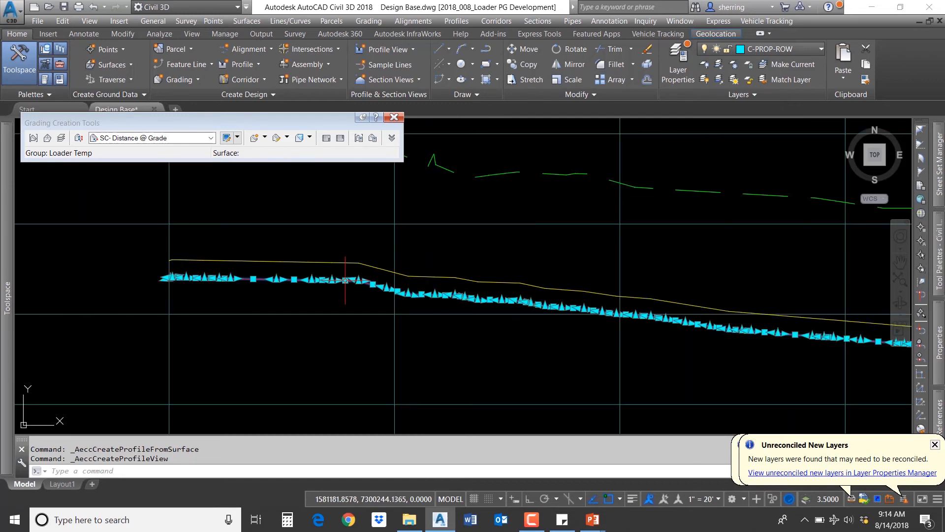
right_click(343, 281)
key("Escape")
key("Escape")
key("Escape")
left_click(322, 262)
right_click(321, 263)
left_click(356, 388)
left_click(315, 279)
right_click(315, 280)
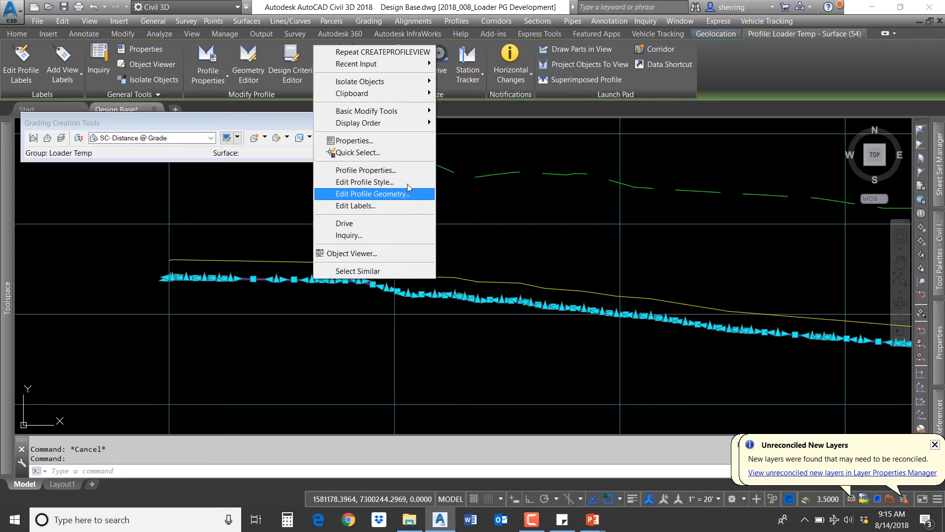
left_click(401, 170)
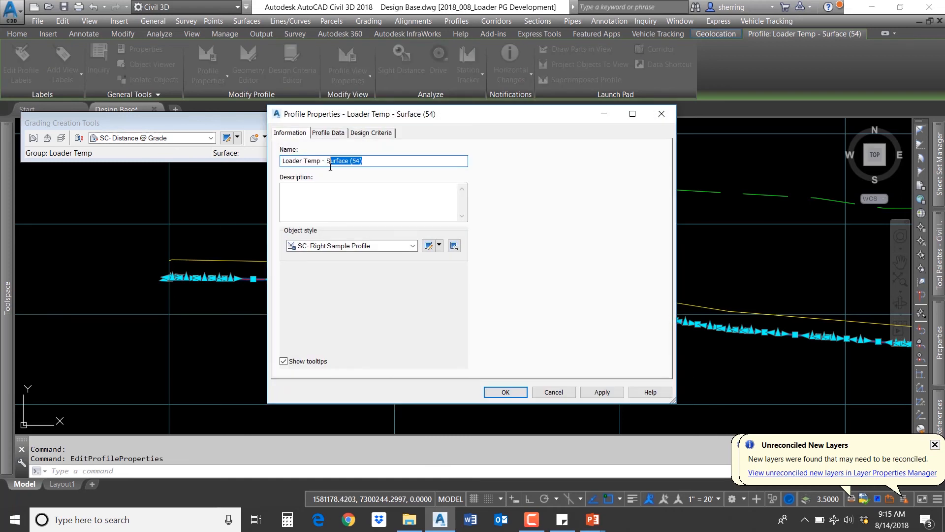
type("4 Percent")
left_click(507, 392)
Step: Delete the temporary Loader Temp grading from the plan
scroll(538, 337, "down", 6)
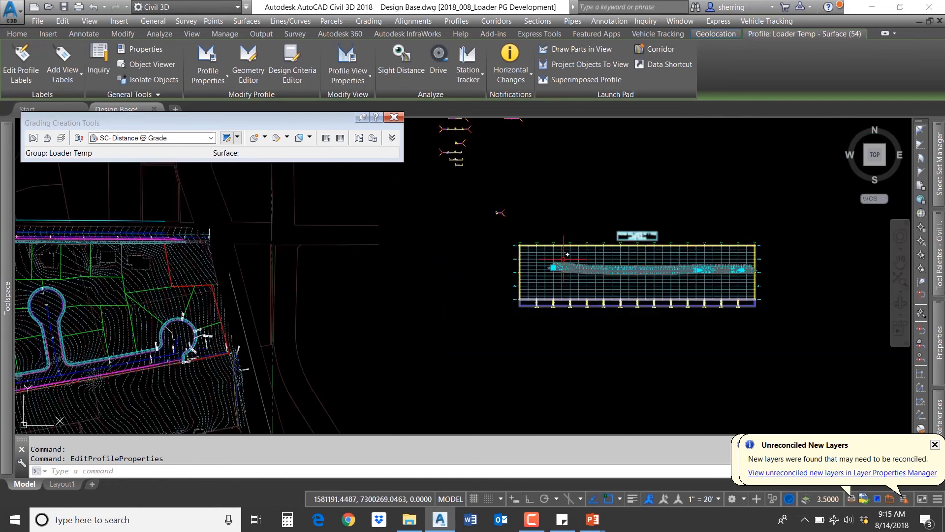
key("Escape")
scroll(311, 263, "up", 5)
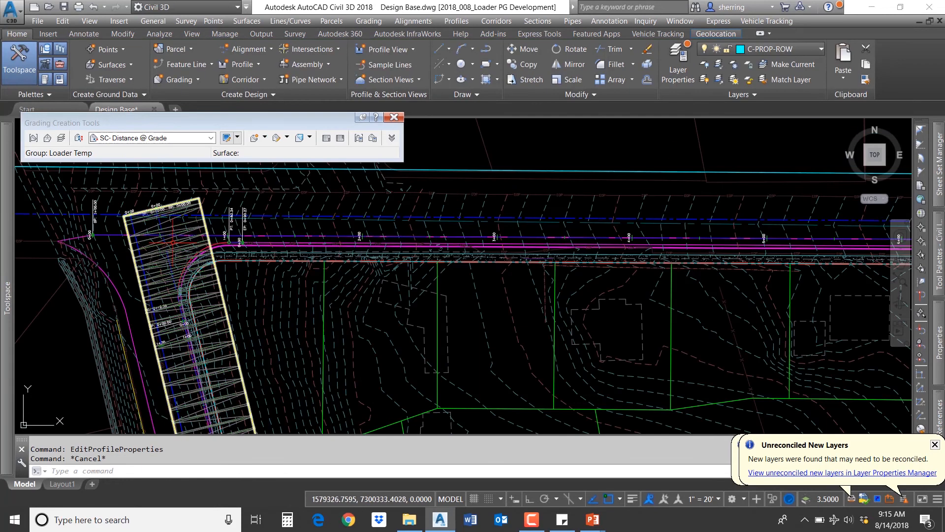
left_click(175, 240)
key("Delete")
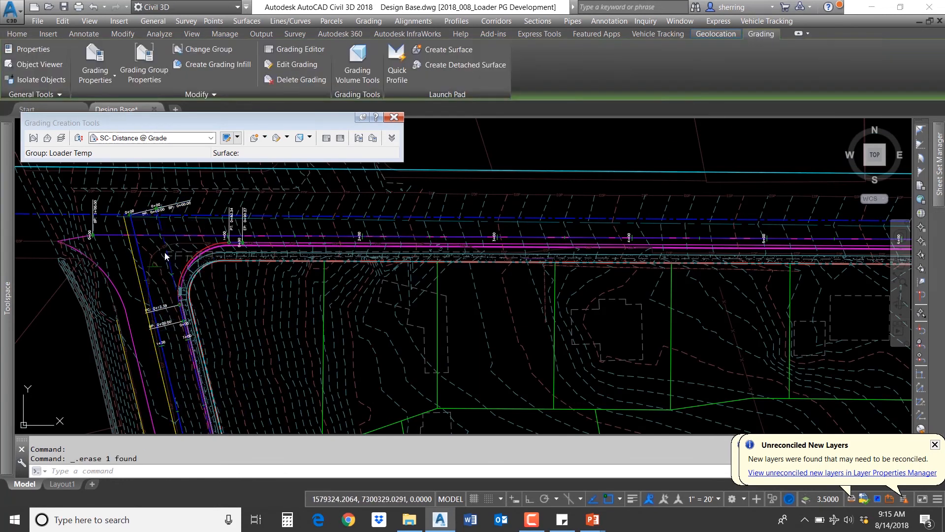
Step: Close the Grading Creation Tools toolbar
middle_click_drag(221, 355, 204, 218)
scroll(204, 217, "down", 2)
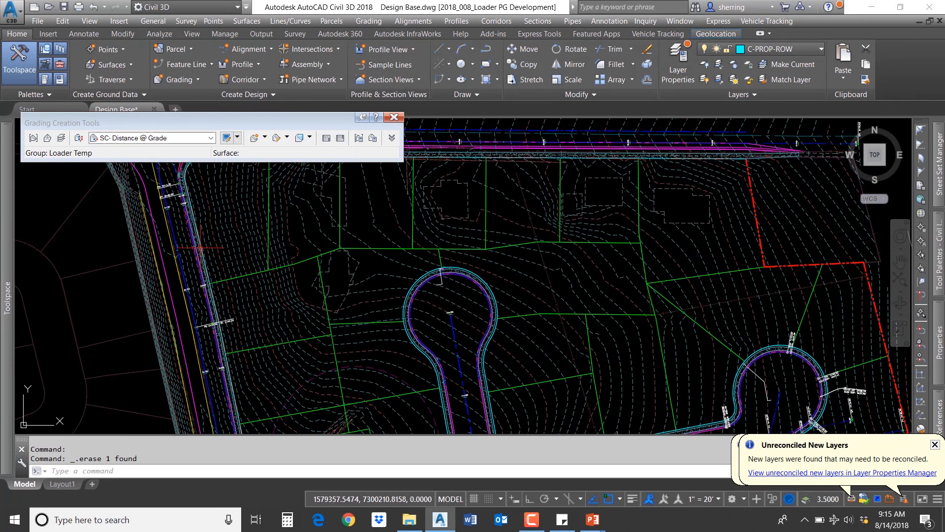
middle_click_drag(176, 235, 178, 308)
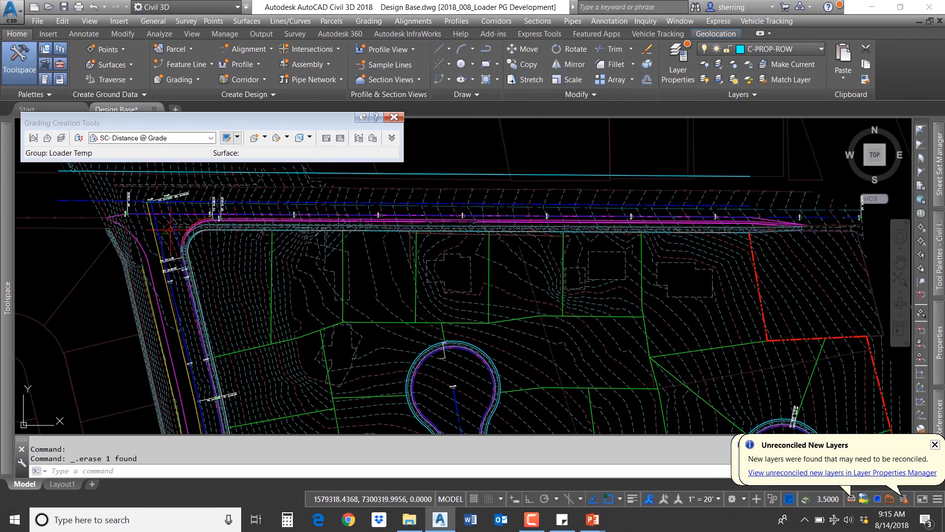
left_click(394, 117)
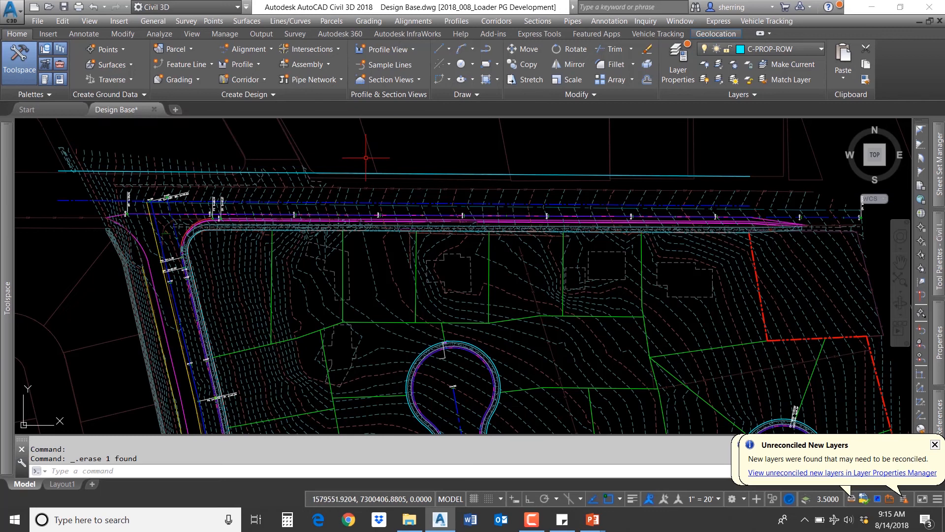
scroll(256, 221, "down", 4)
scroll(738, 235, "up", 3)
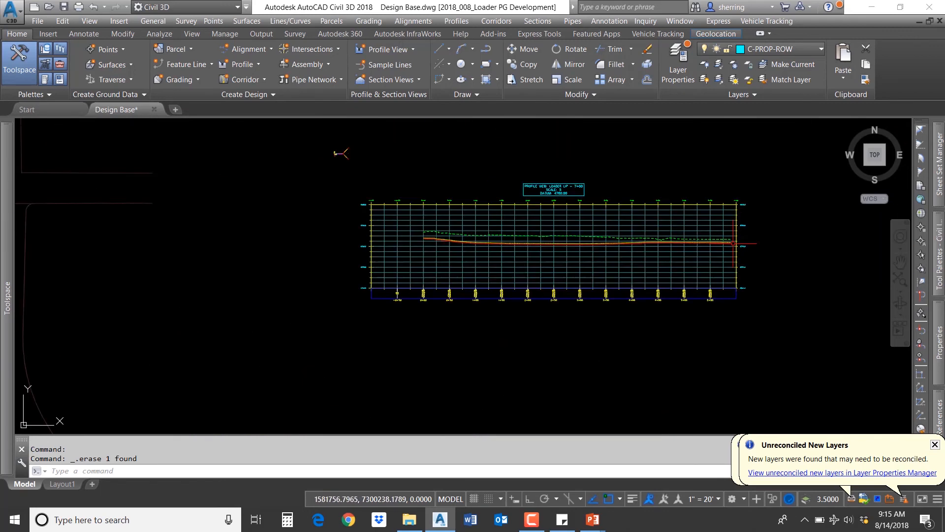
scroll(610, 231, "up", 1)
middle_click_drag(336, 218, 373, 241)
middle_click_drag(373, 241, 396, 241)
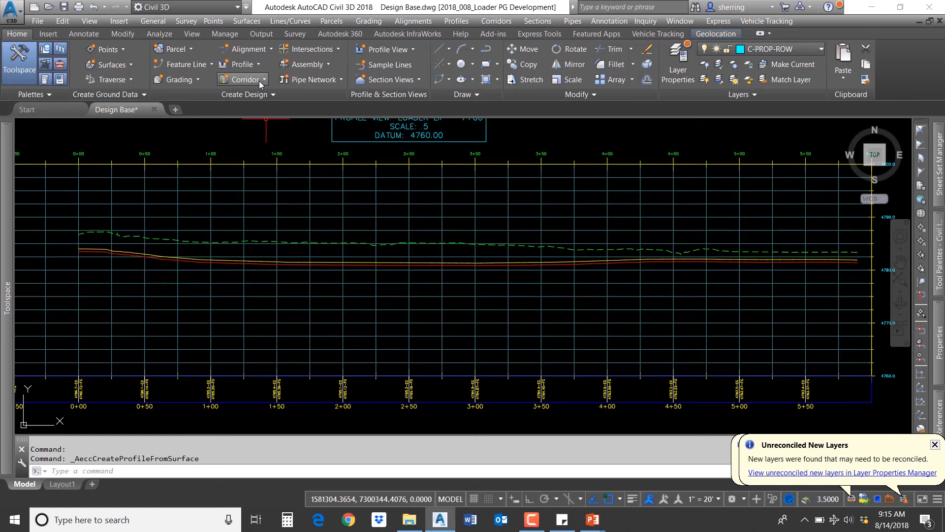
Step: Start a new layout profile in the Loader LIP profile view, keeping the default FG name and SC- Finished Ground style
left_click(253, 64)
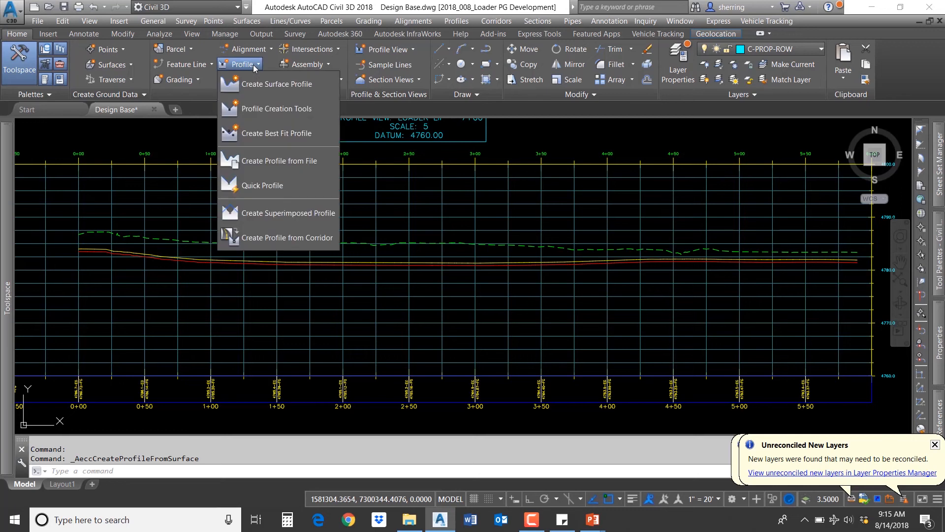
left_click(288, 109)
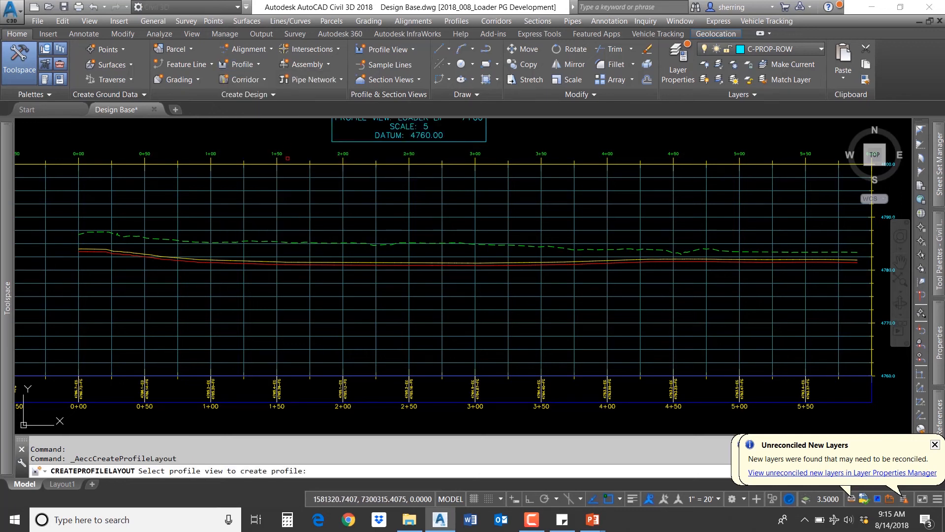
left_click(288, 163)
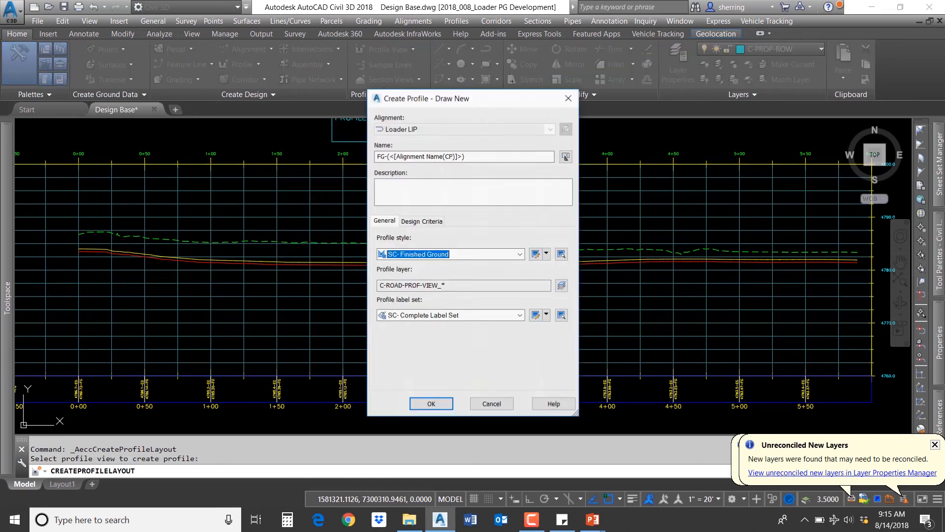
left_click(406, 155)
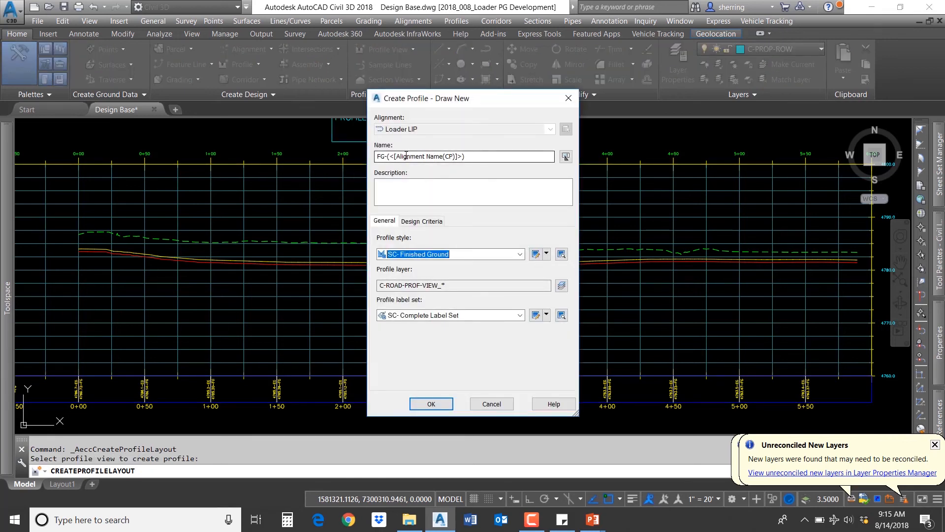
left_click(433, 156)
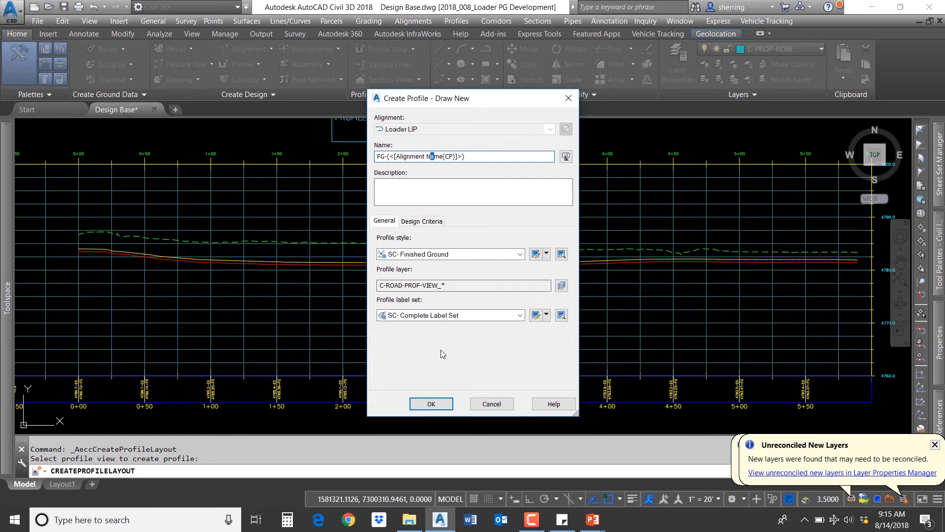
left_click(431, 404)
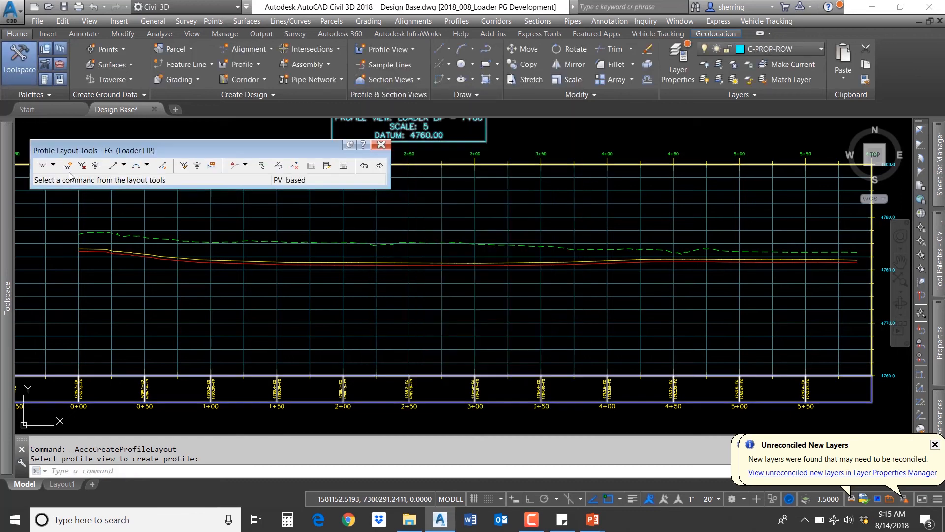
Step: Draw tangents for the FG profile along the graded profiles from the start of the view to its end
left_click(55, 167)
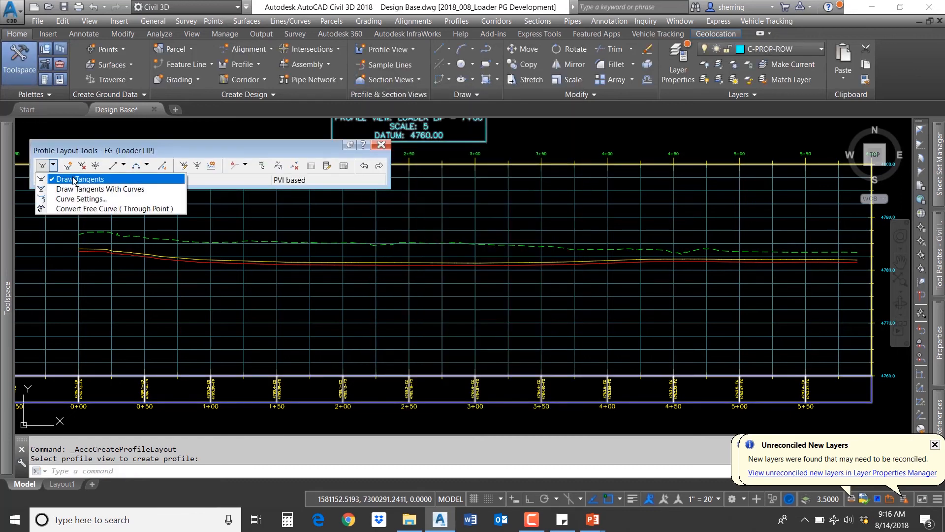
left_click(75, 180)
scroll(75, 241, "up", 5)
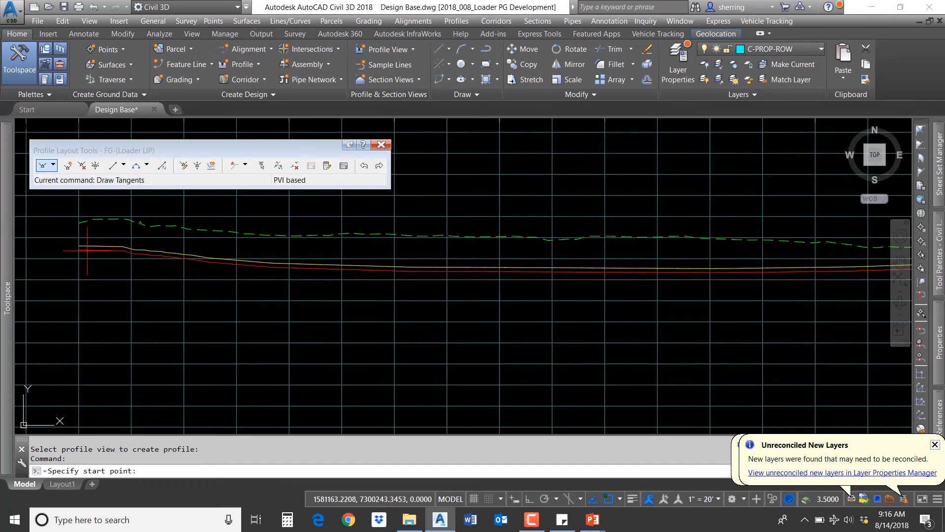
scroll(75, 242, "up", 4)
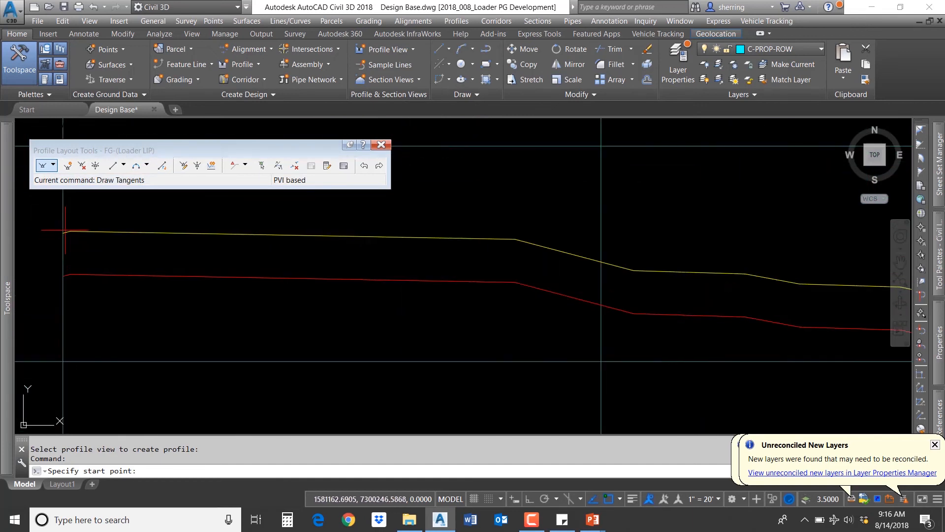
left_click(70, 230)
scroll(295, 246, "down", 4)
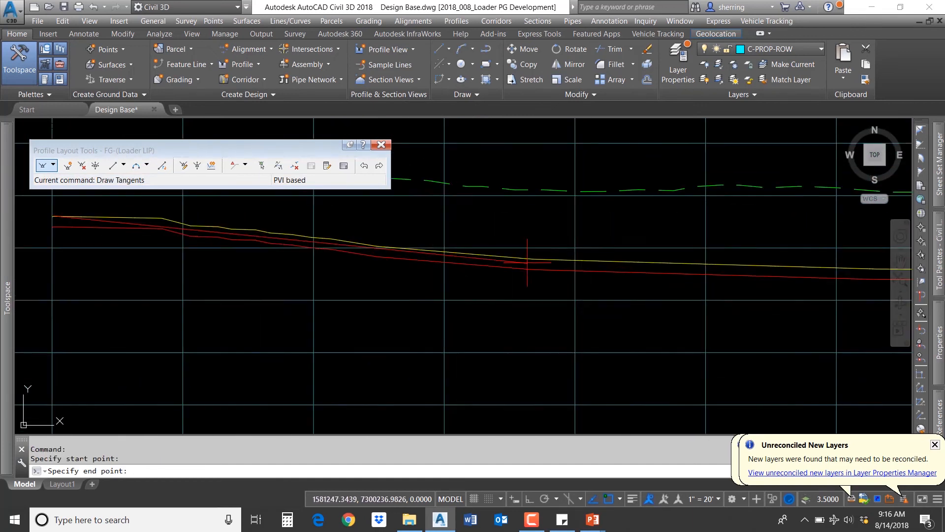
scroll(536, 263, "up", 2)
key("Return")
scroll(412, 260, "down", 5)
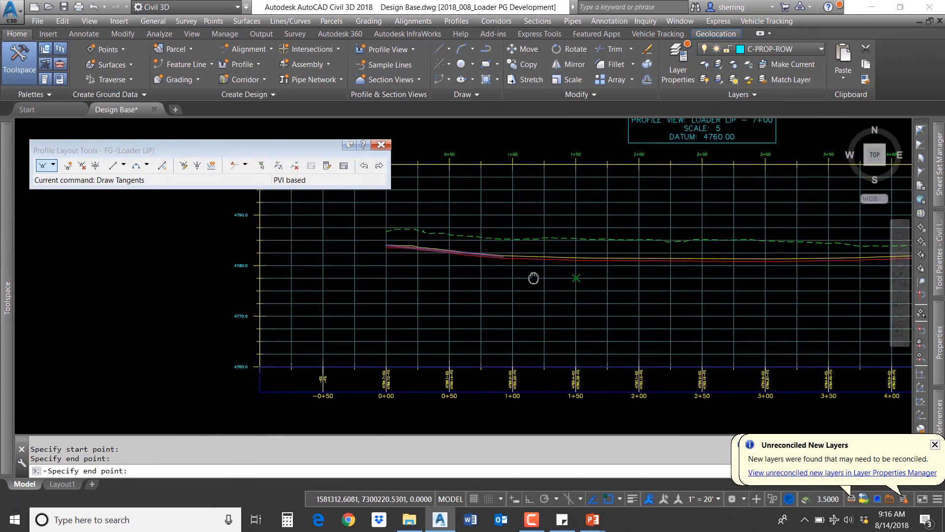
scroll(468, 273, "up", 5)
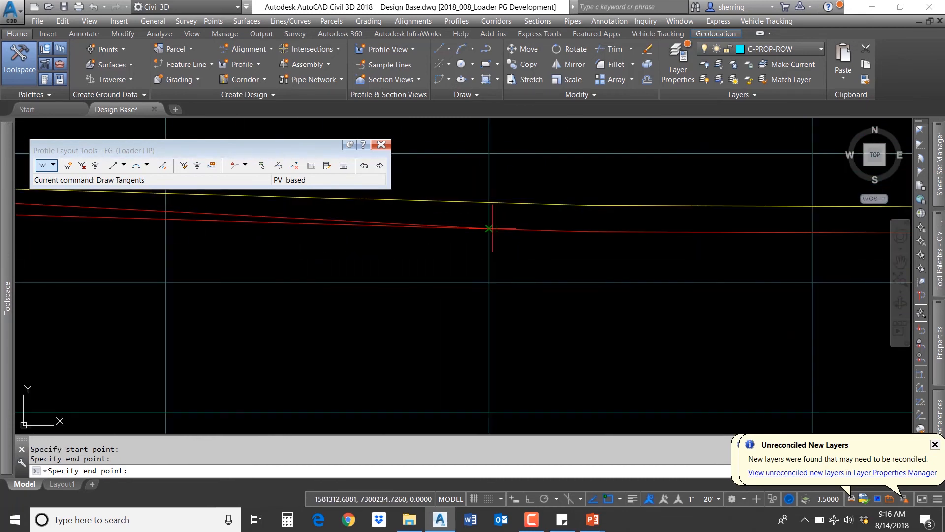
left_click(489, 228)
scroll(488, 231, "down", 4)
scroll(614, 263, "up", 3)
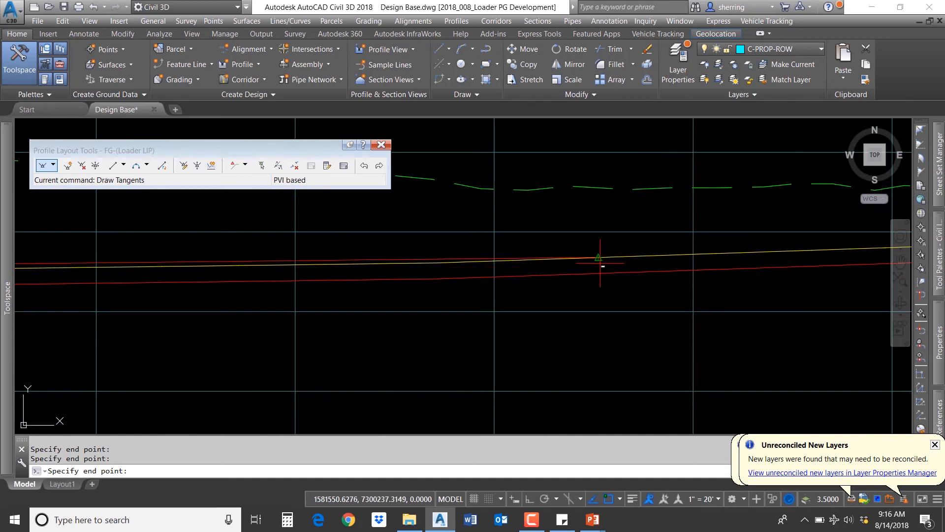
scroll(600, 266, "down", 5)
scroll(513, 299, "up", 9)
scroll(383, 241, "down", 6)
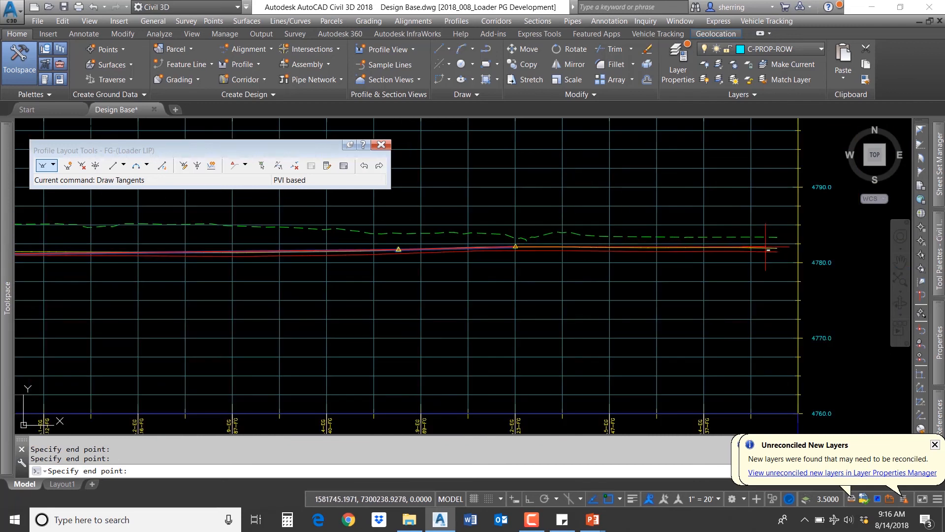
scroll(775, 255, "up", 4)
left_click(781, 247)
right_click(710, 265)
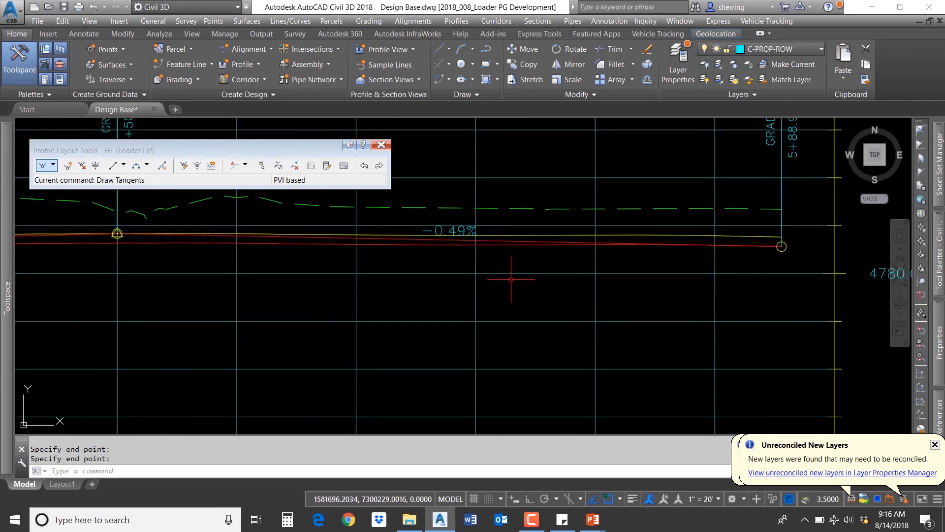
Step: Close the Profile Layout Tools toolbar
scroll(463, 285, "down", 2)
middle_click_drag(310, 308, 633, 309)
mouse_move(315, 301)
middle_mouse_down()
mouse_move(481, 298)
mouse_move(517, 307)
middle_mouse_up()
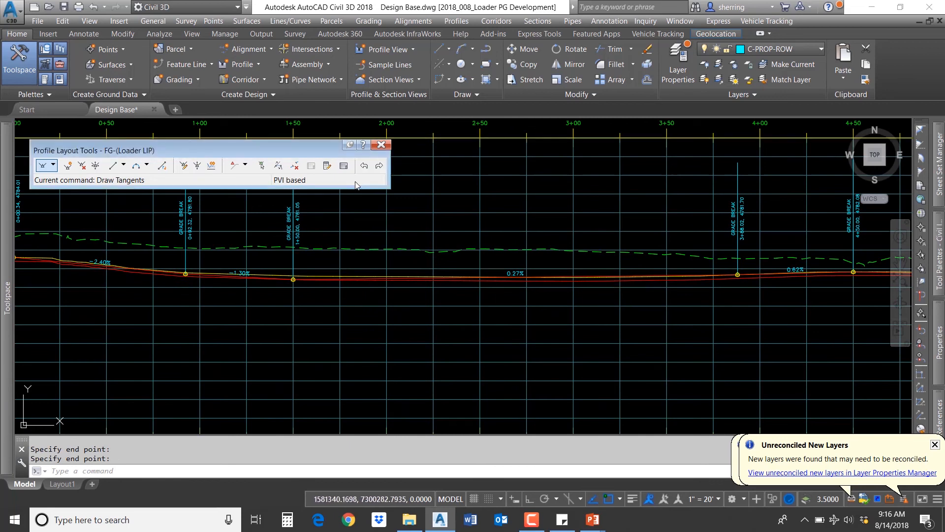
left_click(381, 146)
Step: Create a new corridor named Loader LIP using the Loader LIP alignment and the FG-(Loader LIP) profile
scroll(583, 238, "down", 10)
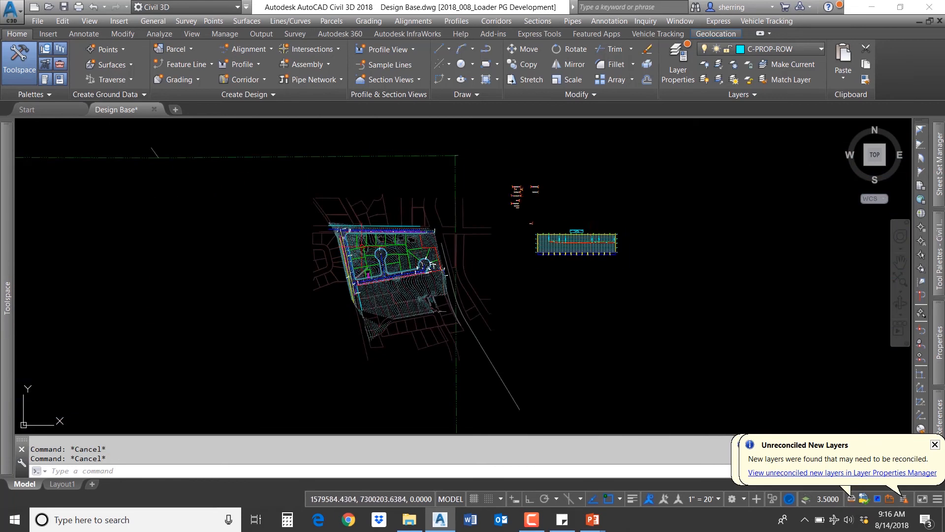
scroll(346, 242, "up", 10)
scroll(270, 204, "up", 2)
middle_click_drag(265, 206, 287, 318)
left_click(258, 80)
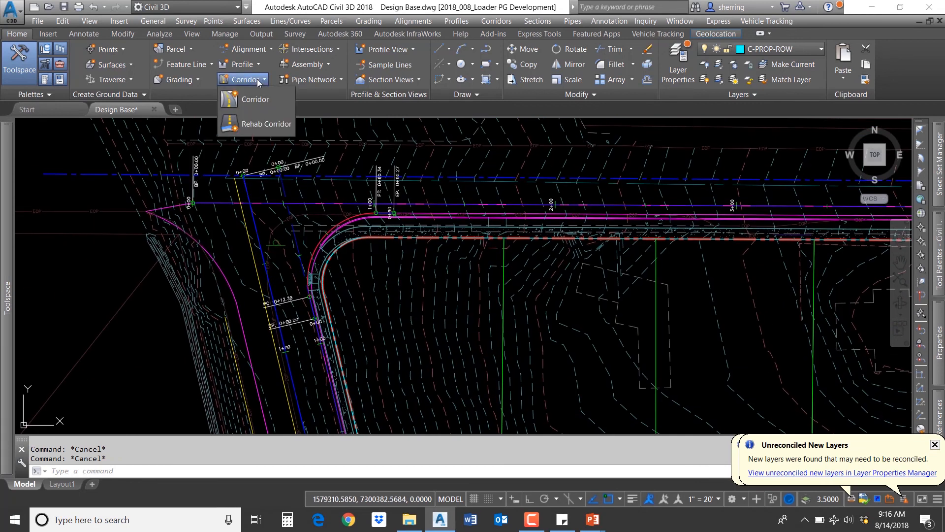
left_click(264, 100)
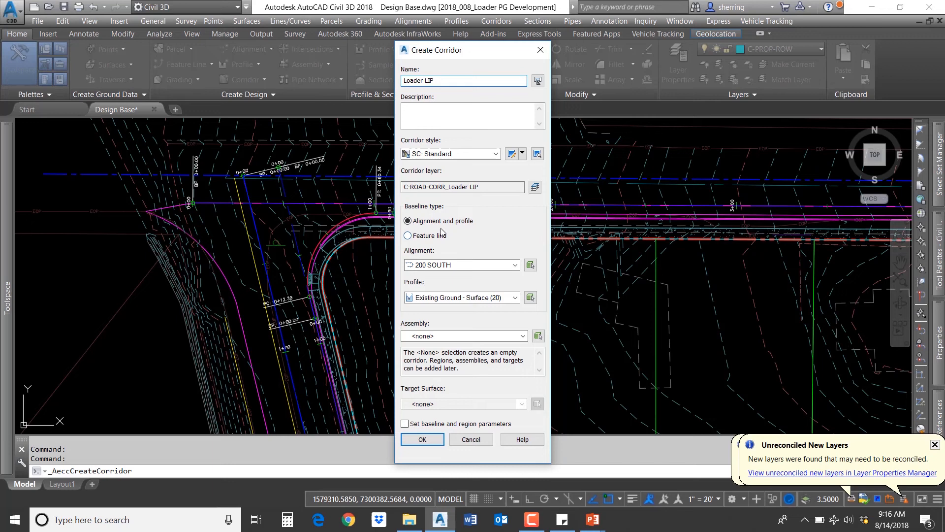
left_click(448, 266)
key("Down")
key("Down")
key("Down")
key("Down")
key("Down")
key("Down")
key("Down")
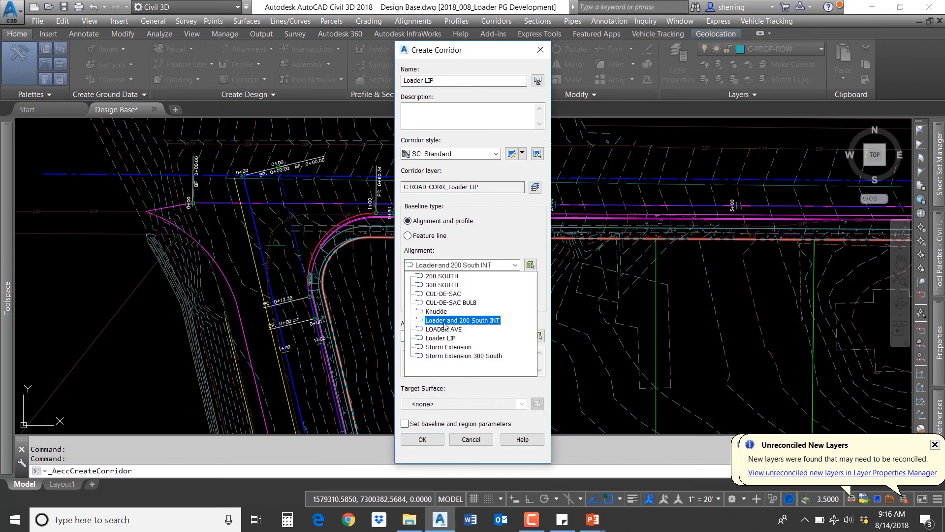
key("Return")
left_click(442, 297)
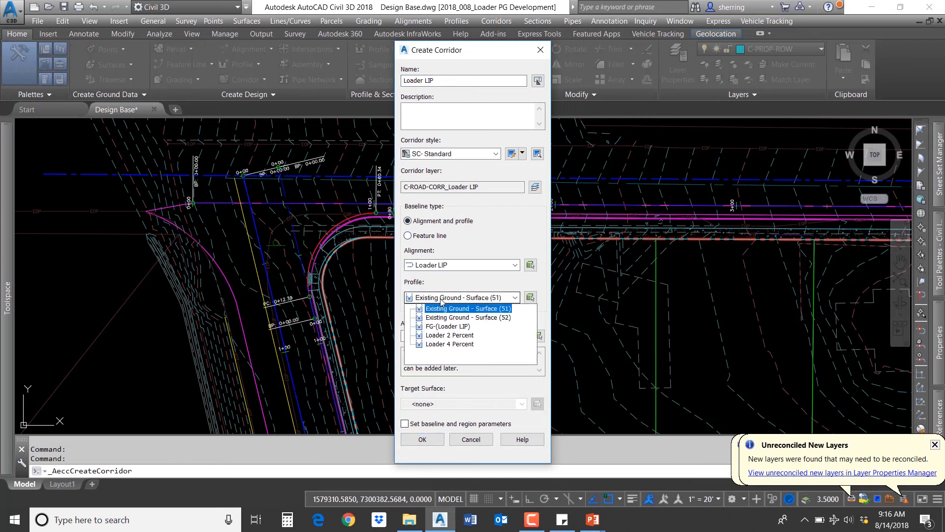
left_click(445, 330)
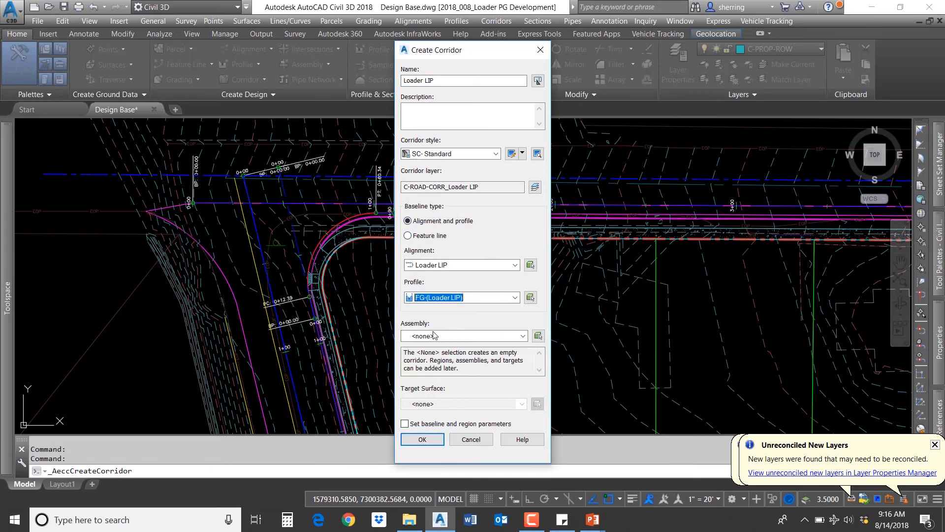
Step: Pick the Curb Return assembly from the drawing for the corridor
left_click(490, 340)
left_click(520, 337)
left_click(538, 336)
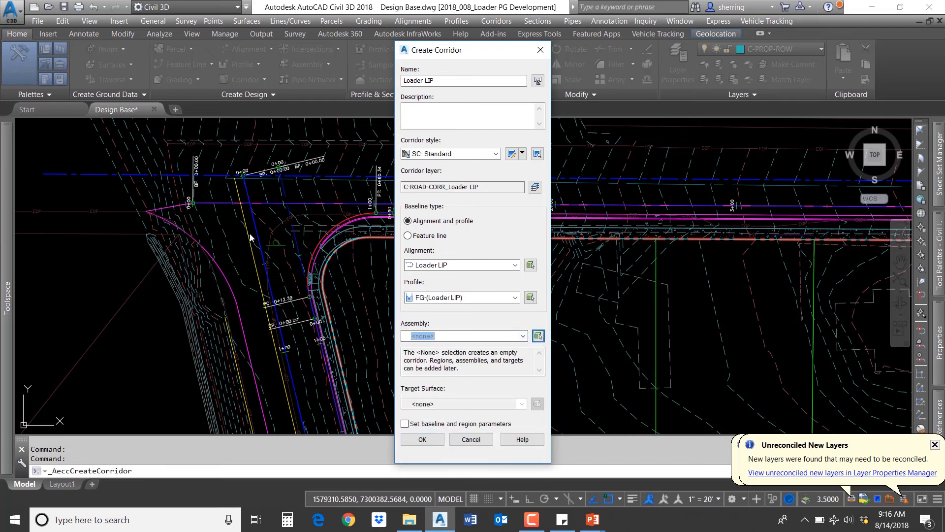
scroll(212, 268, "down", 8)
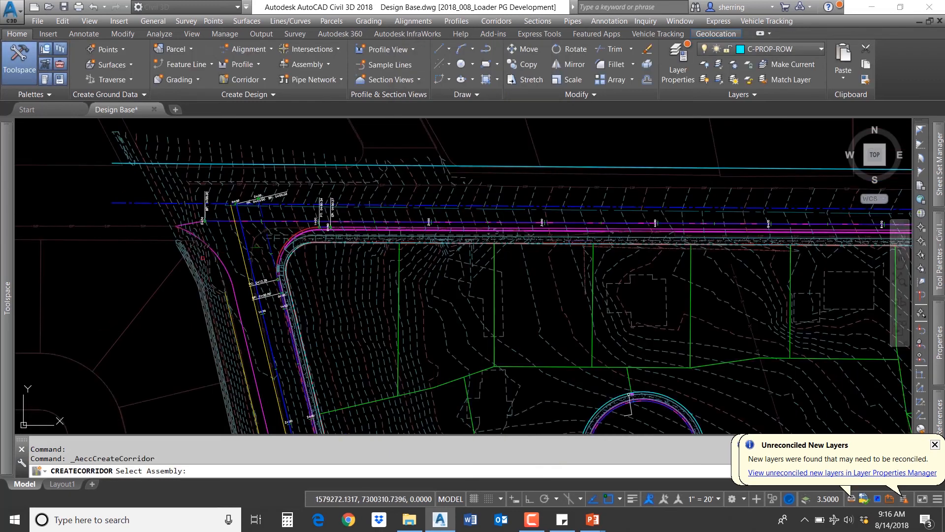
scroll(494, 250, "up", 10)
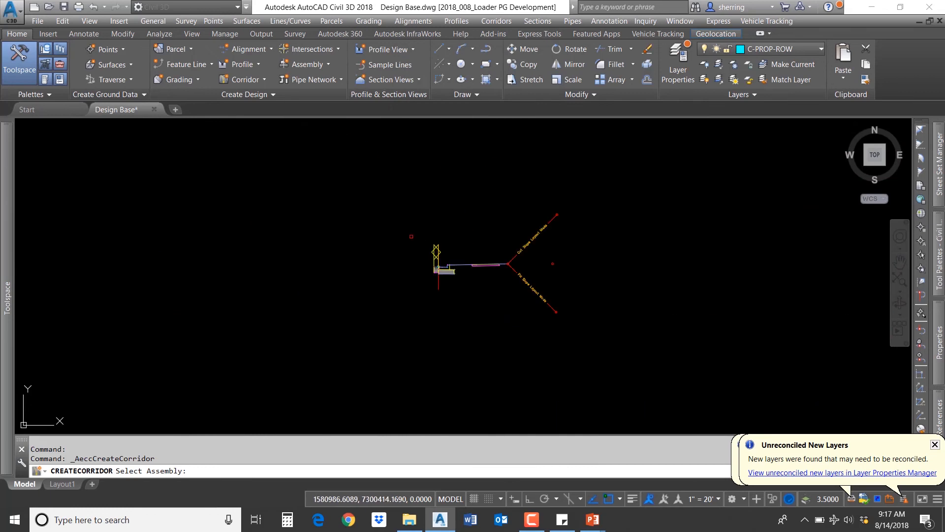
mouse_move(478, 243)
middle_mouse_down()
mouse_move(432, 281)
mouse_move(413, 279)
middle_mouse_up()
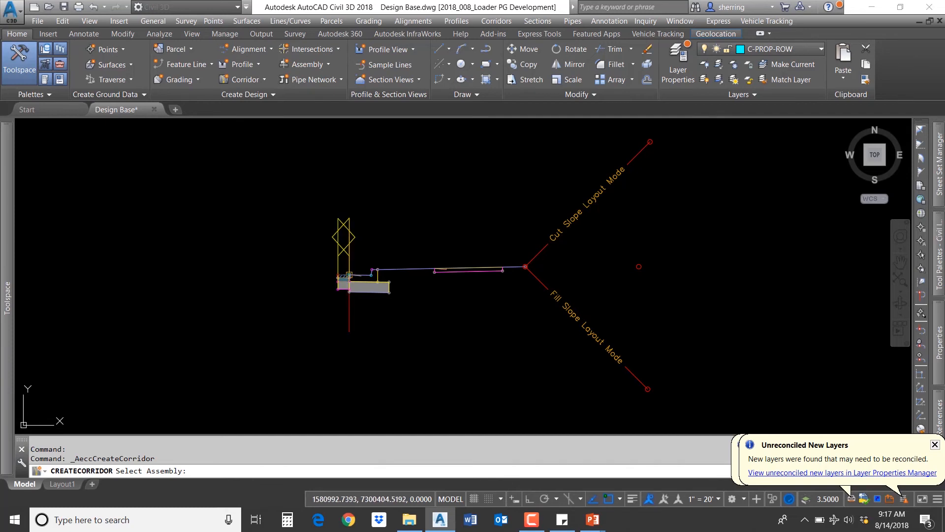
left_click(349, 274)
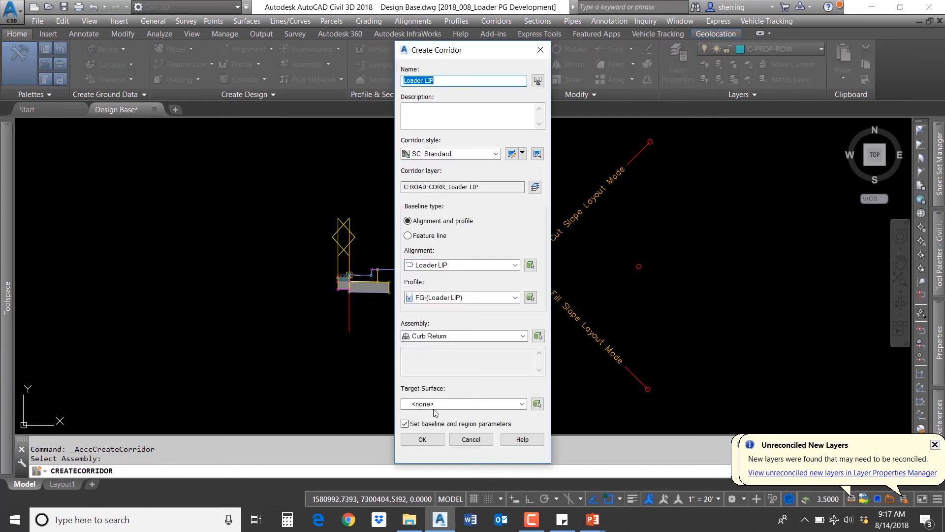
Step: Confirm the corridor settings and baseline parameters, then rebuild the corridor
left_click(423, 440)
left_click(354, 344)
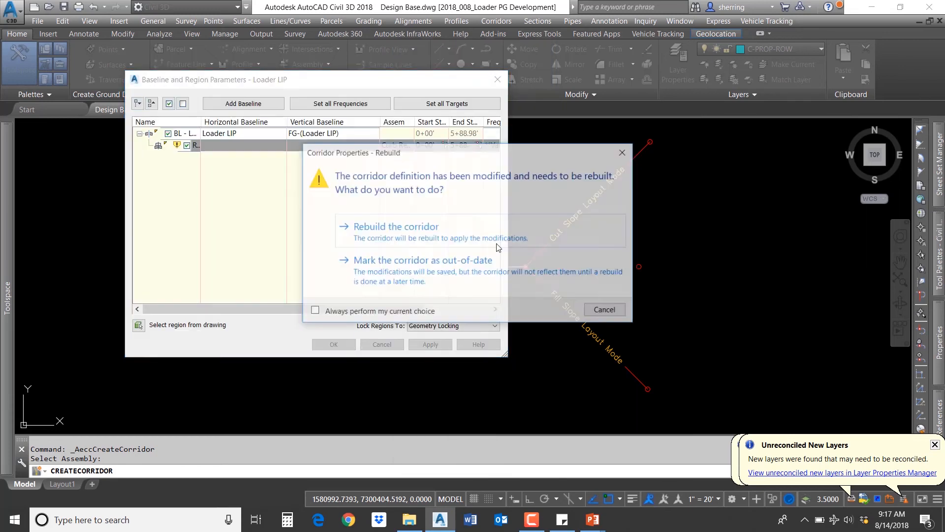
left_click(374, 226)
Step: Inspect the new Loader LIP corridor along the curb return in plan view
scroll(559, 230, "down", 10)
scroll(198, 258, "up", 8)
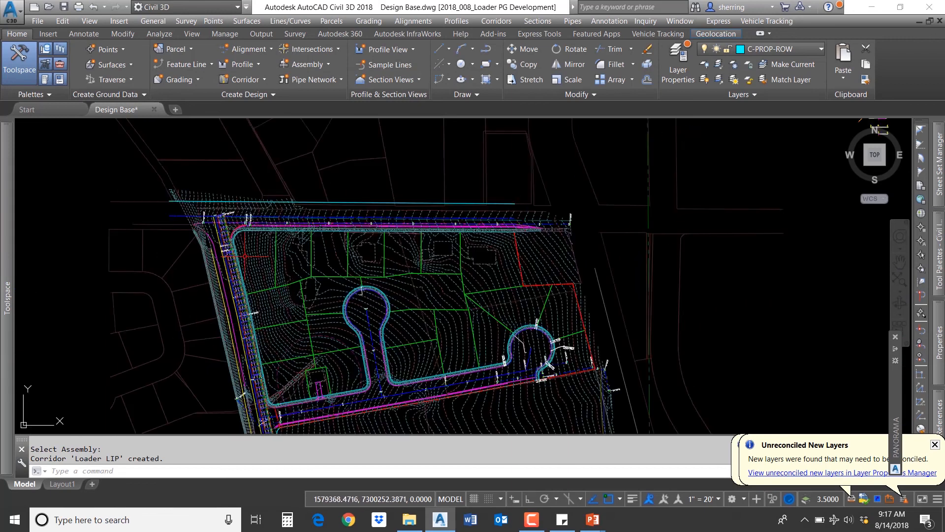
middle_click_drag(229, 257, 259, 361)
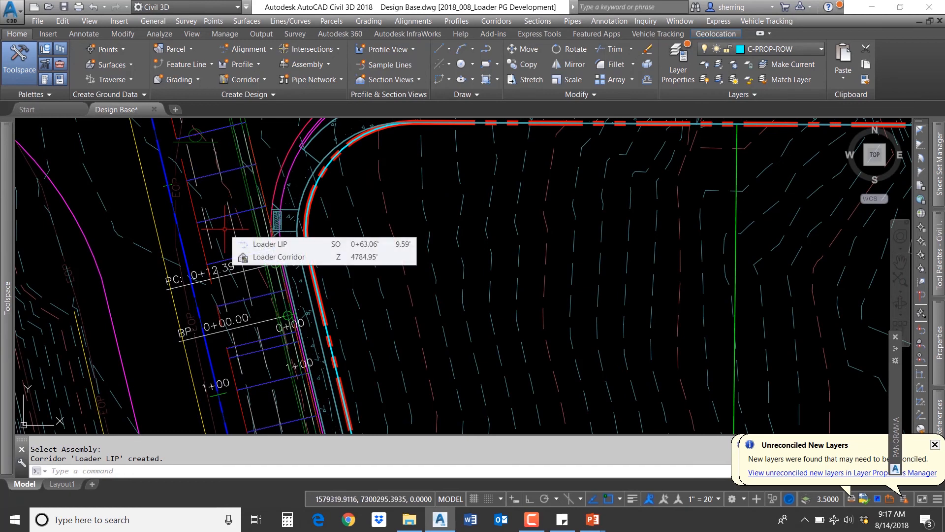
middle_click_drag(237, 220, 250, 271)
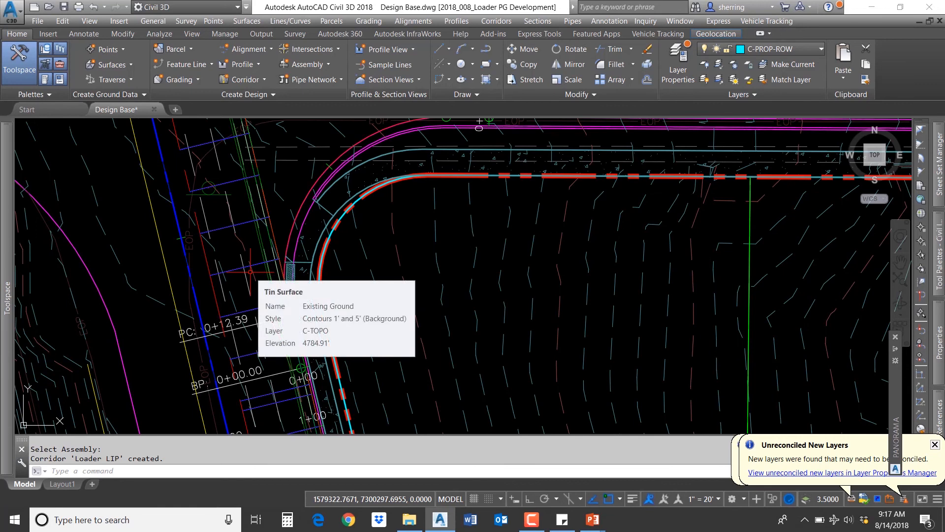
scroll(479, 123, "down", 6)
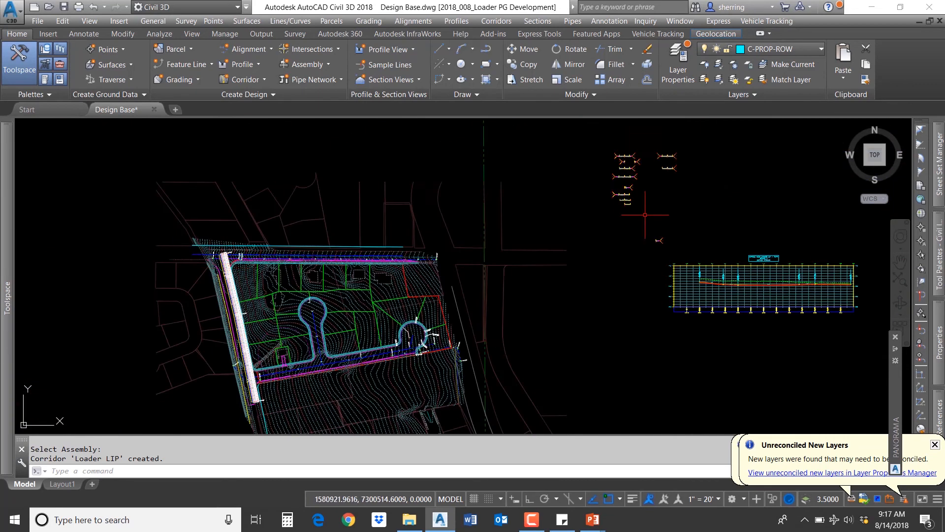
scroll(645, 234, "up", 5)
scroll(625, 255, "up", 5)
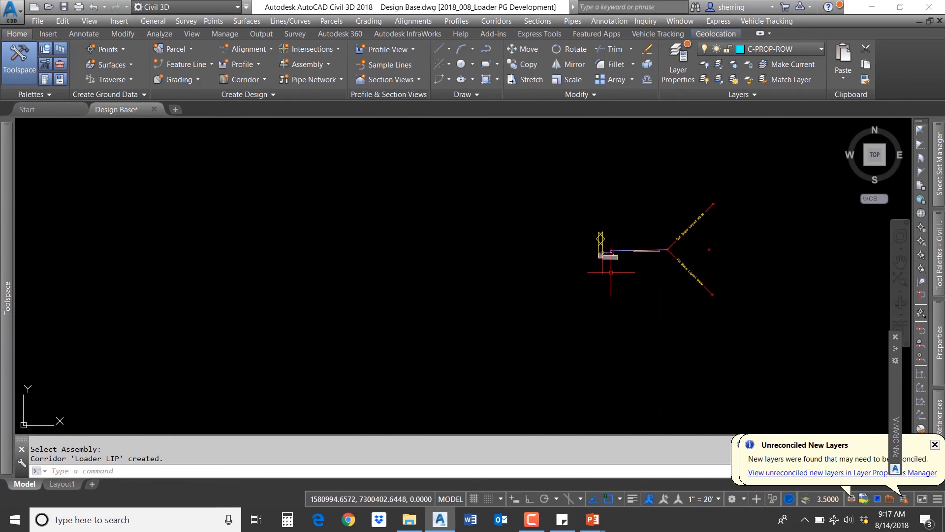
Step: Copy the Curb Return assembly straight down, about 21.5 units below the original
type("c")
key("Return")
left_click(603, 272)
key("Return")
left_click(622, 275)
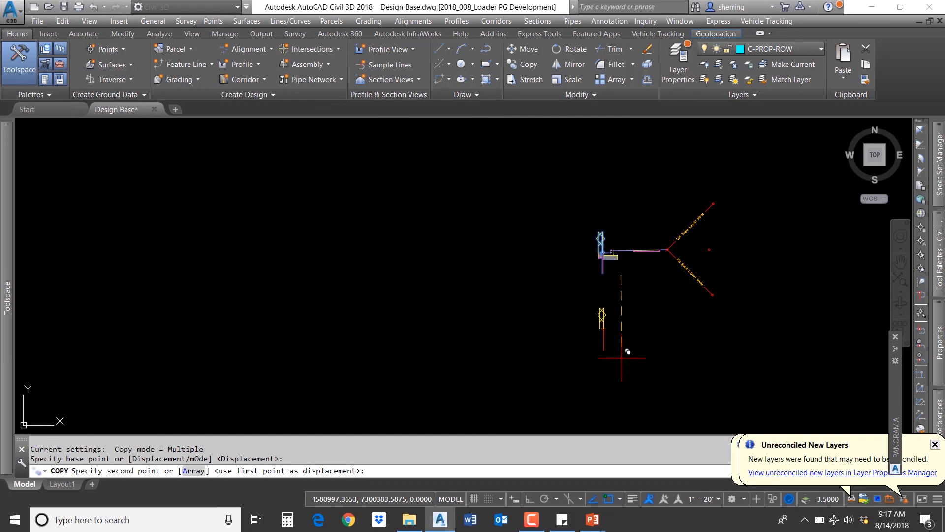
key("F8")
left_click(621, 363)
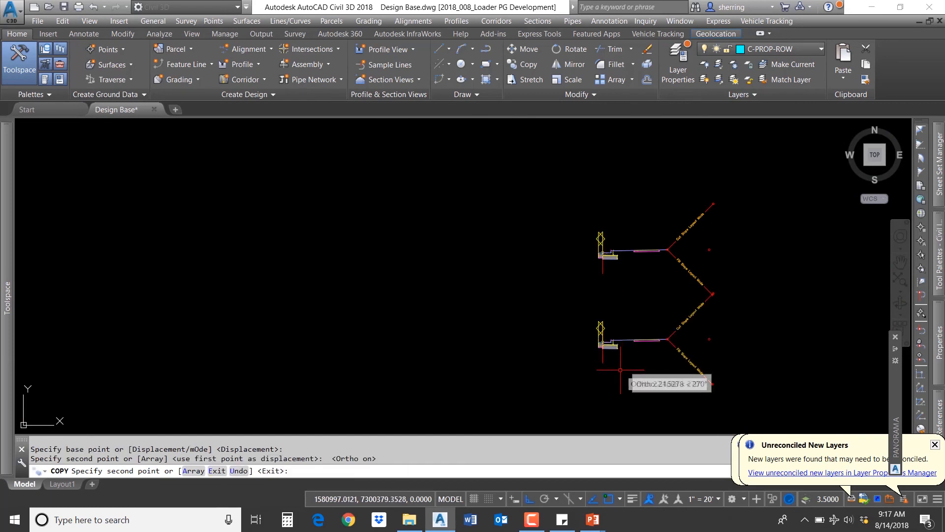
key("Escape")
Step: Delete the curb subassembly from the copied assembly
scroll(594, 348, "up", 4)
left_click(591, 350)
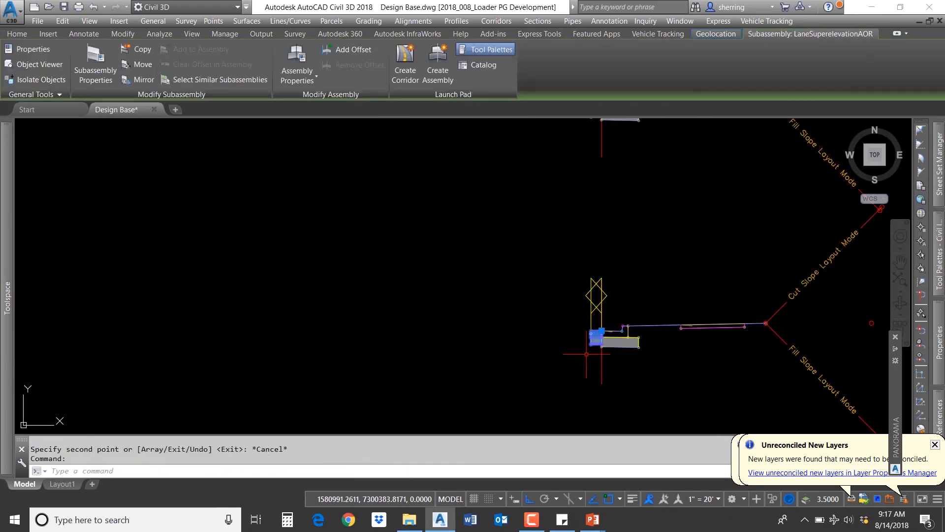
key("Delete")
Step: Mirror the copied assembly's remaining subassemblies to the opposite side and delete the unmirrored ones
left_click(762, 382)
left_click(633, 295)
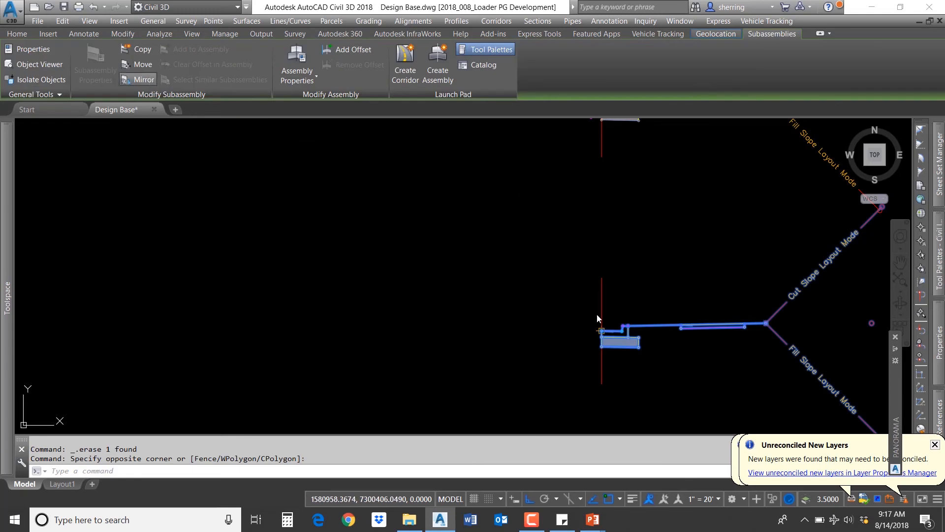
left_click(144, 79)
key("Escape")
left_click(788, 386)
left_click(627, 280)
key("Delete")
Step: Copy the curb subassembly from the original assembly onto the mirrored assembly's marker point
scroll(628, 280, "down", 4)
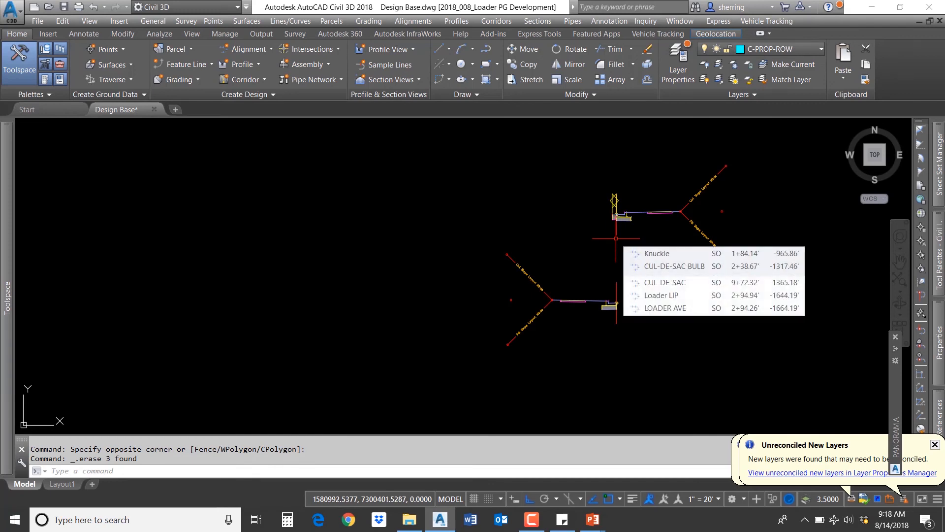
scroll(635, 286, "up", 2)
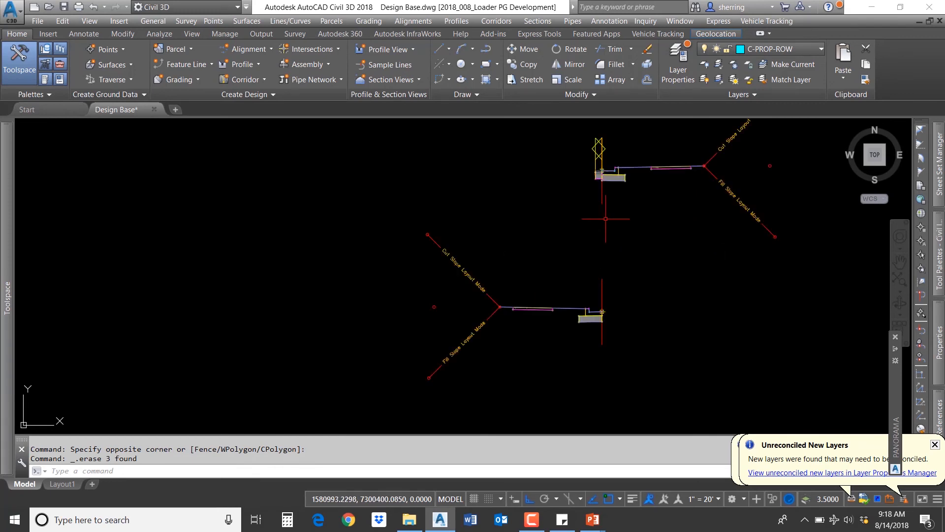
left_click(601, 175)
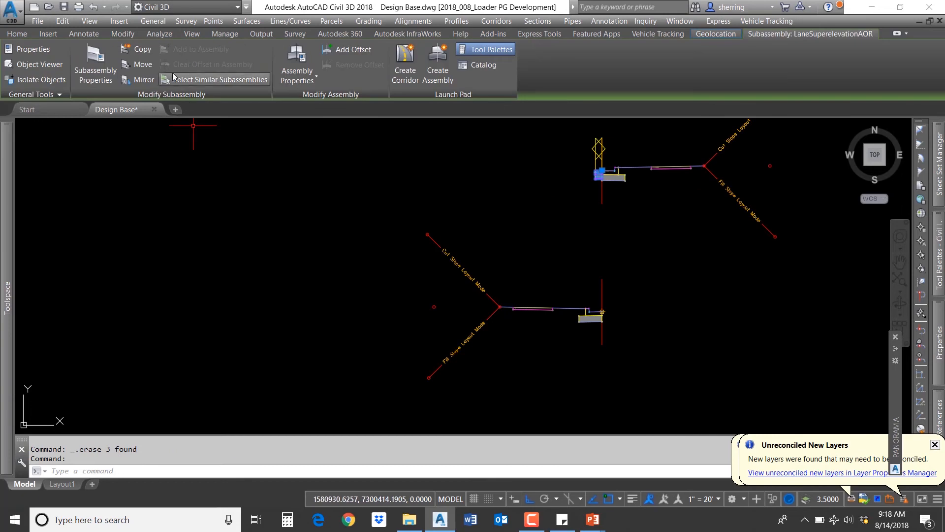
left_click(143, 49)
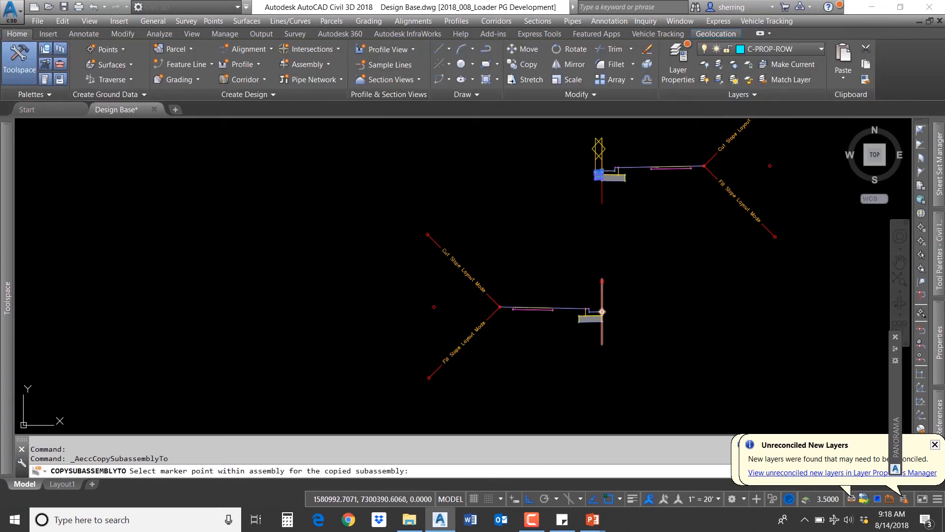
left_click(602, 312)
key("Escape")
Step: Change the Loader LIP corridor region's assembly to Curb Return (2) and rebuild the corridor
scroll(687, 297, "down", 1)
scroll(686, 297, "down", 3)
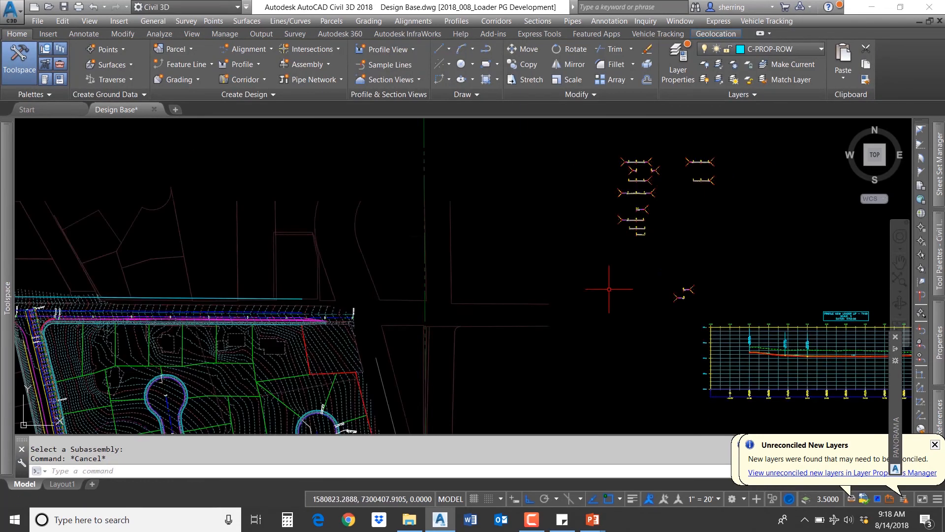
middle_click_drag(543, 293, 744, 224)
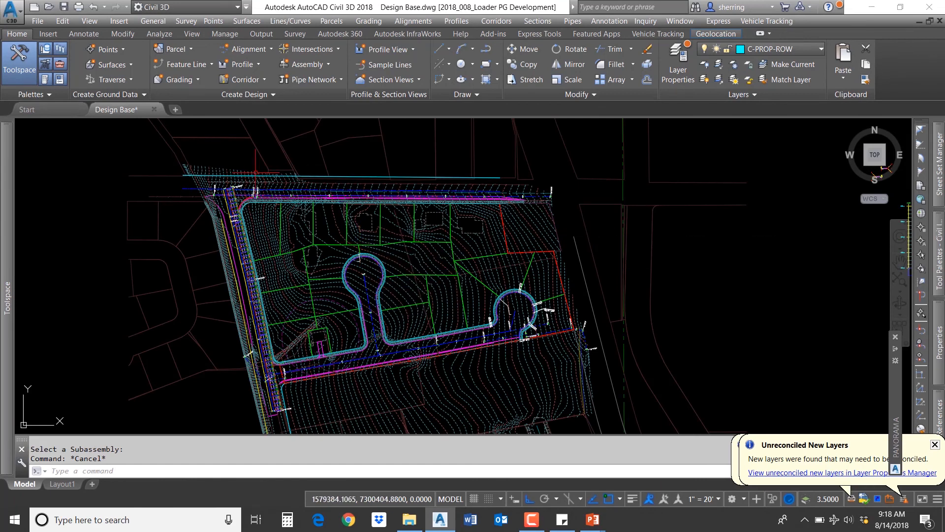
scroll(224, 210, "up", 5)
left_click(234, 206)
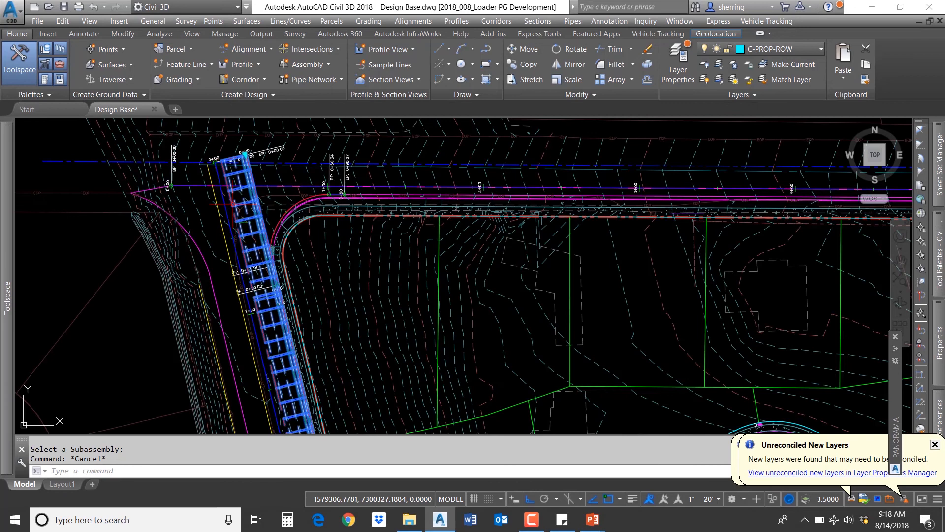
right_click(234, 206)
left_click(297, 330)
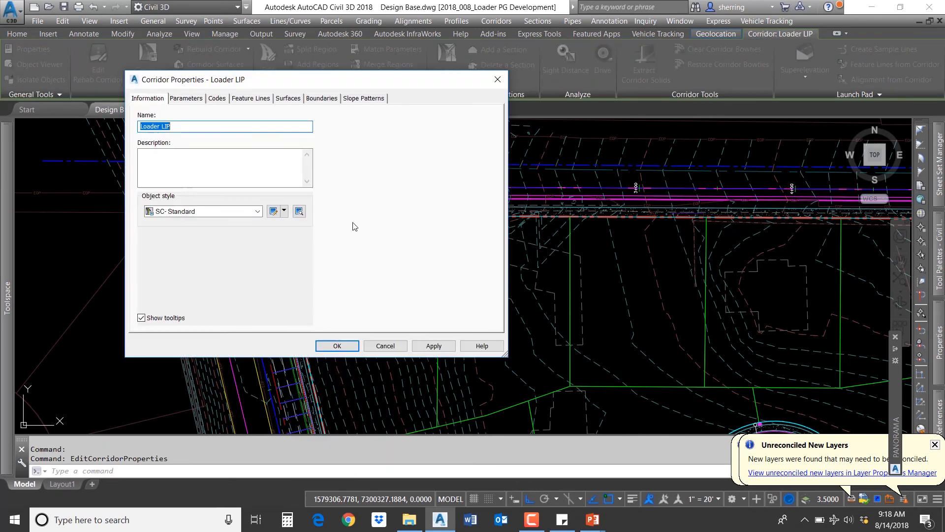
left_click(186, 99)
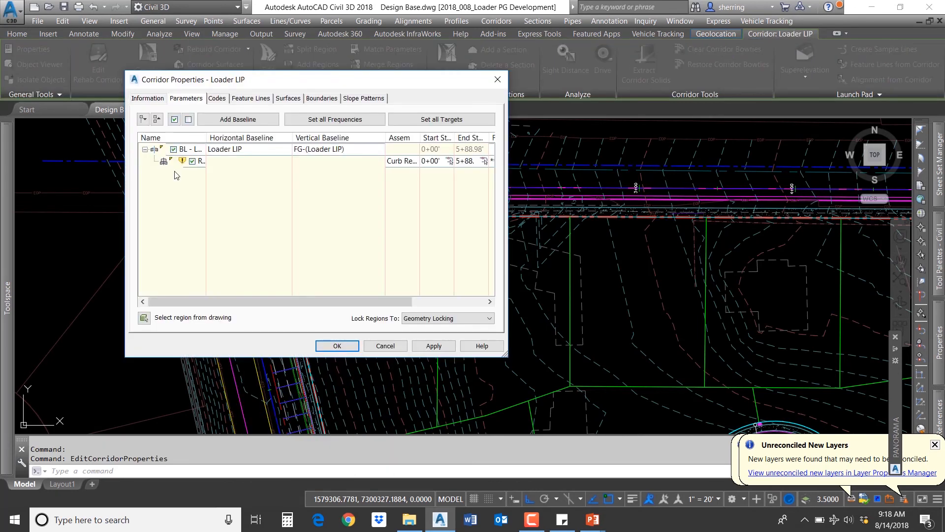
double_click(396, 161)
left_click(576, 266)
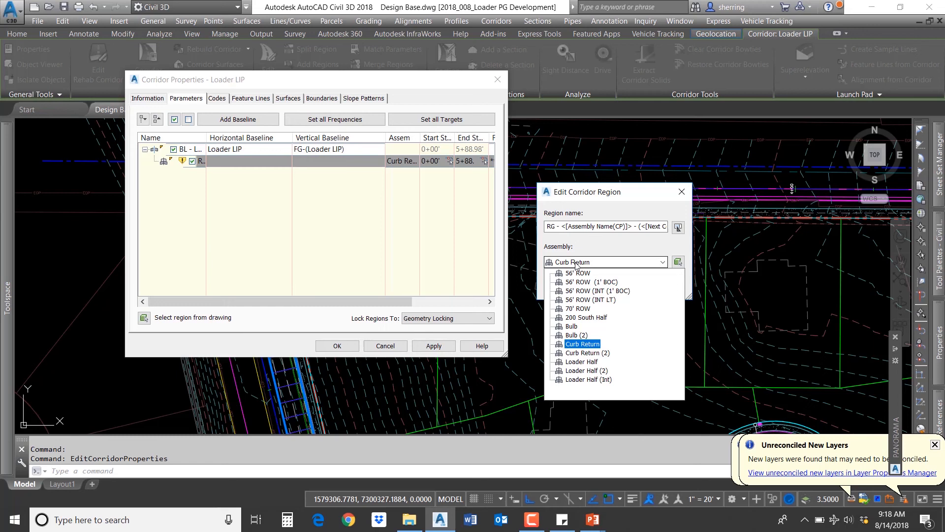
left_click(595, 353)
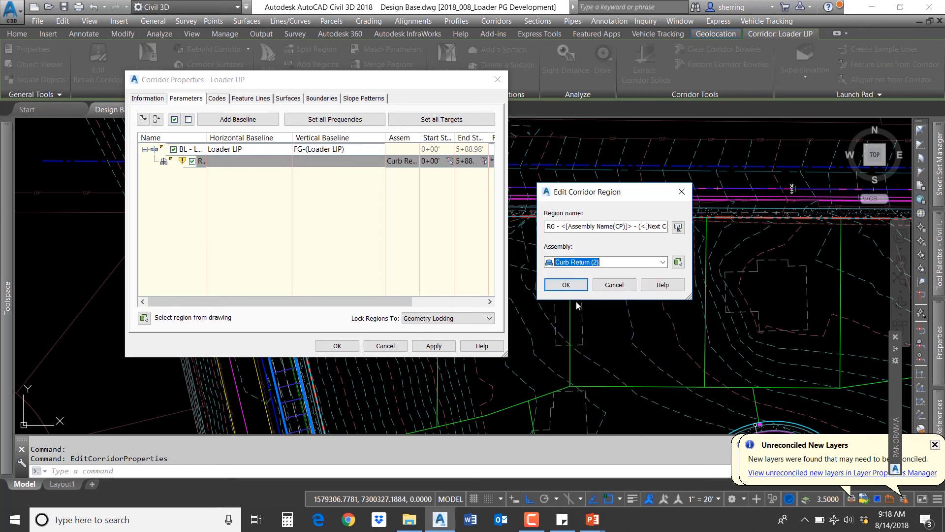
left_click(566, 282)
left_click(348, 346)
left_click(400, 227)
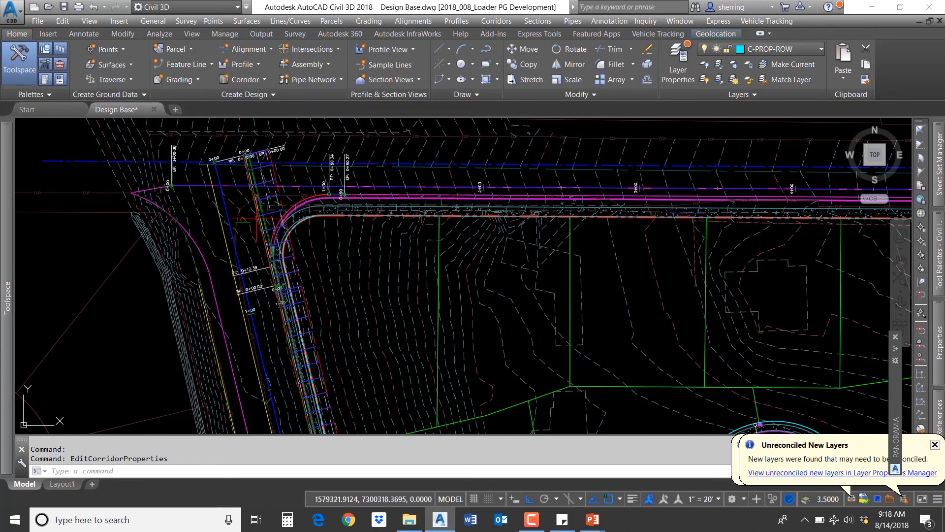
Step: Inspect the corridor around the curb return at the start of the Loader LIP baseline
scroll(262, 212, "up", 2)
left_click(278, 215)
middle_click_drag(277, 215, 286, 274)
left_click(243, 185)
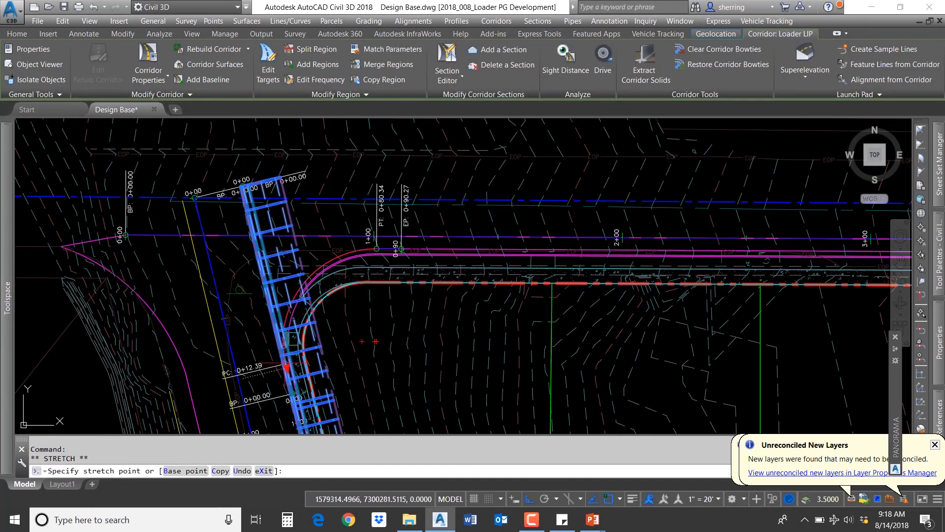
scroll(270, 348, "up", 6)
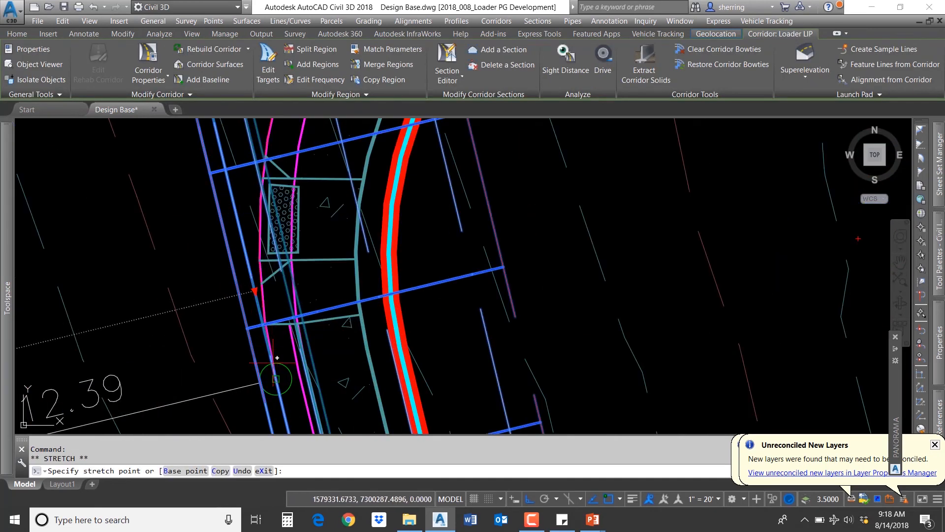
left_click(275, 373)
scroll(275, 221, "down", 8)
scroll(276, 224, "down", 3)
scroll(325, 394, "up", 5)
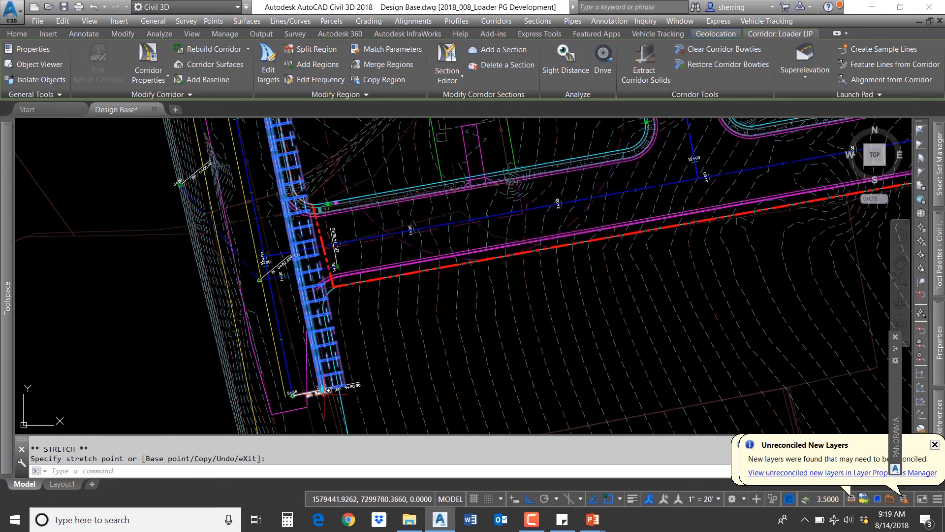
scroll(269, 232, "up", 10)
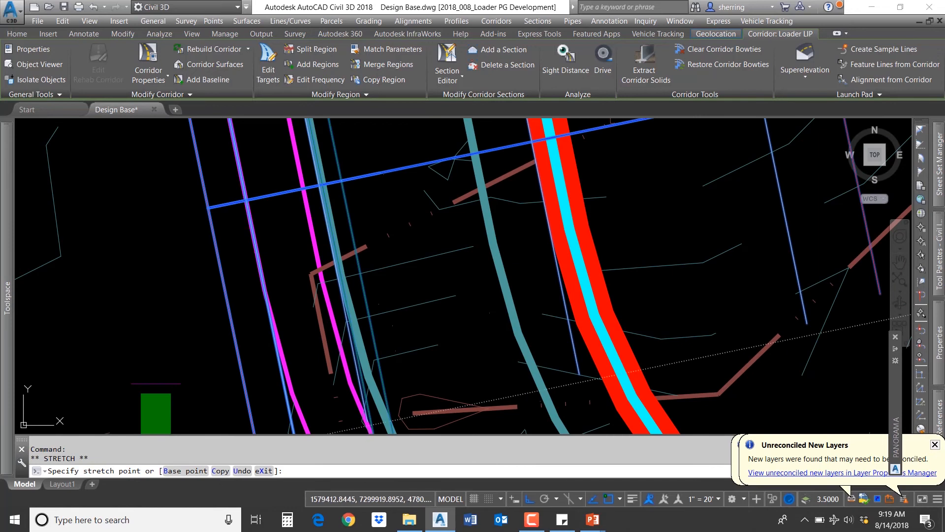
left_click(254, 228)
scroll(241, 294, "down", 10)
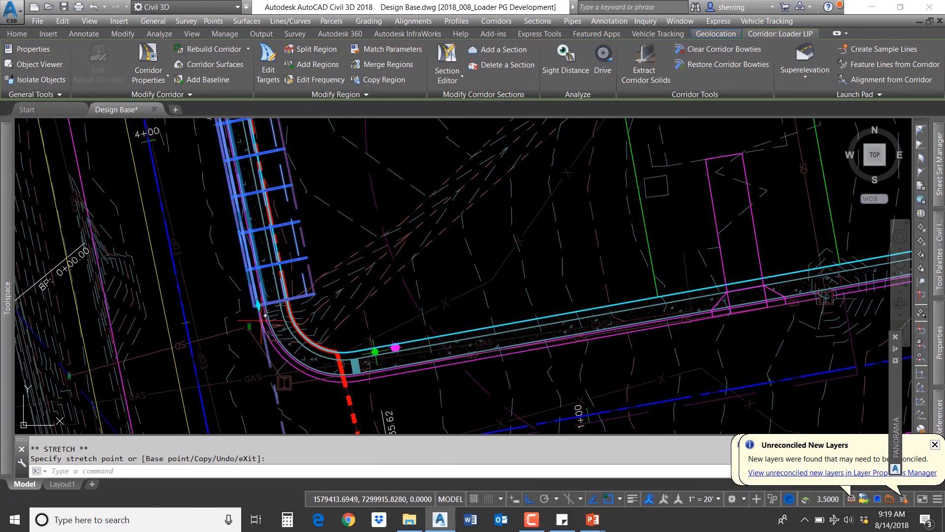
scroll(278, 342, "down", 3)
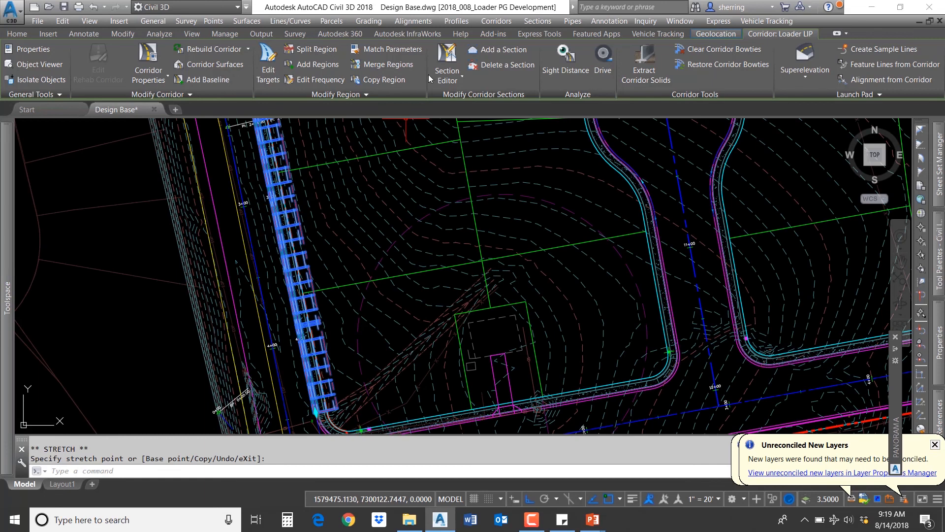
Step: Open the Section Editor for the Loader LIP baseline and review its viewport configuration
left_click(448, 57)
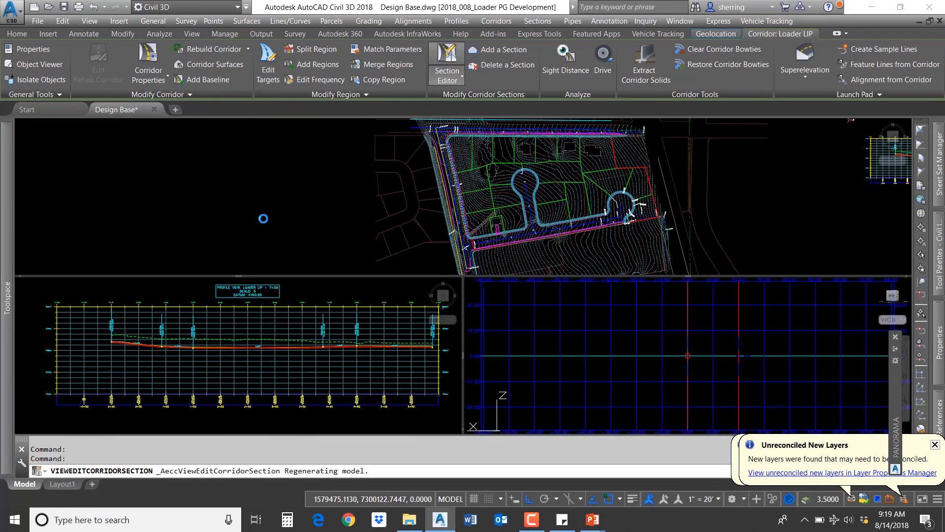
left_click(373, 225)
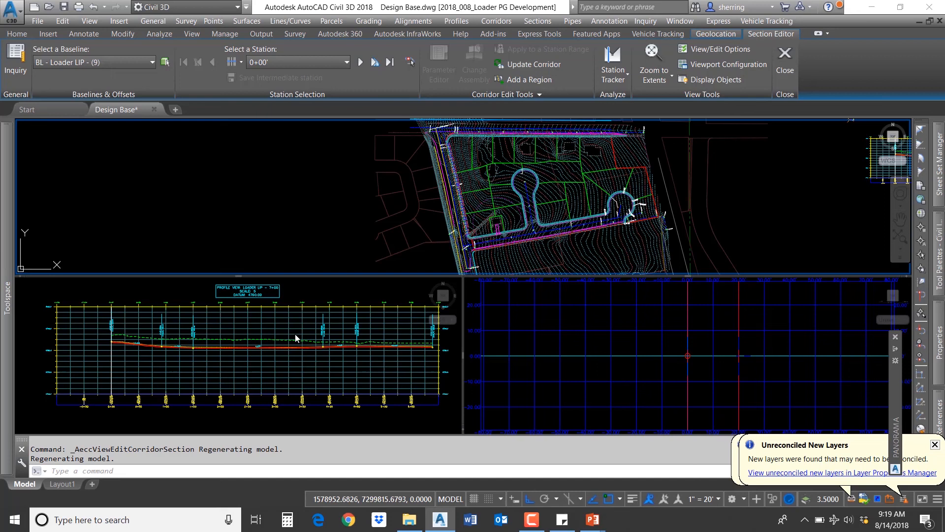
left_click(281, 341)
left_click(599, 333)
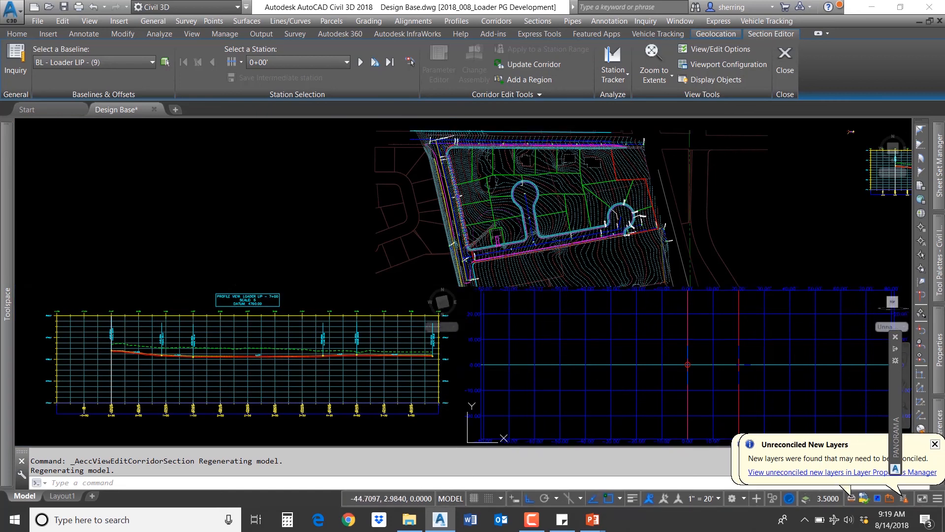
left_click(724, 64)
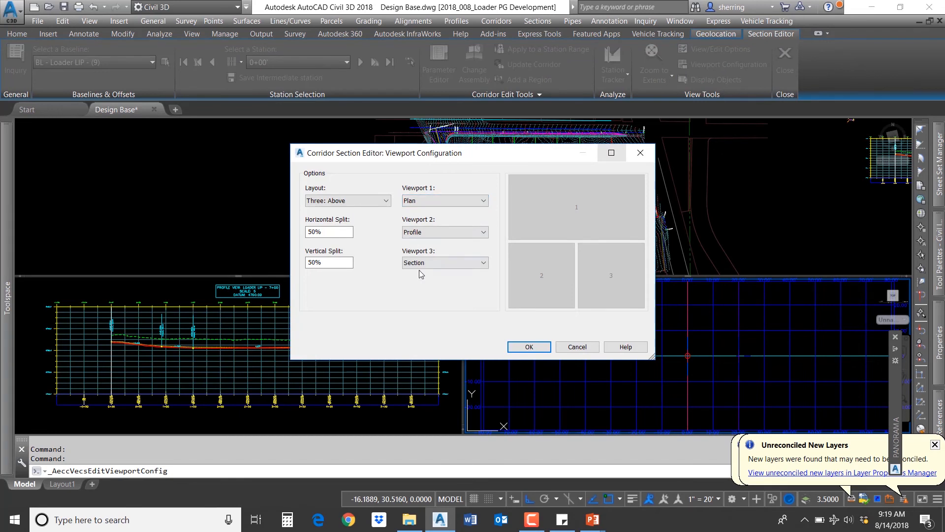
left_click(567, 346)
left_click(382, 170)
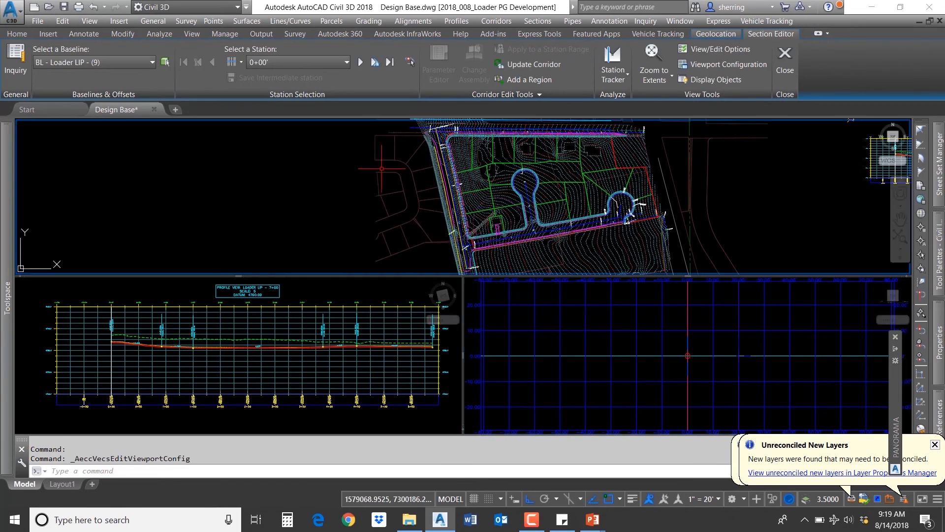
Step: Go to station 1+00 and examine the corridor section and profile there
middle_click_drag(414, 147, 316, 176)
scroll(340, 177, "up", 6)
left_click(282, 61)
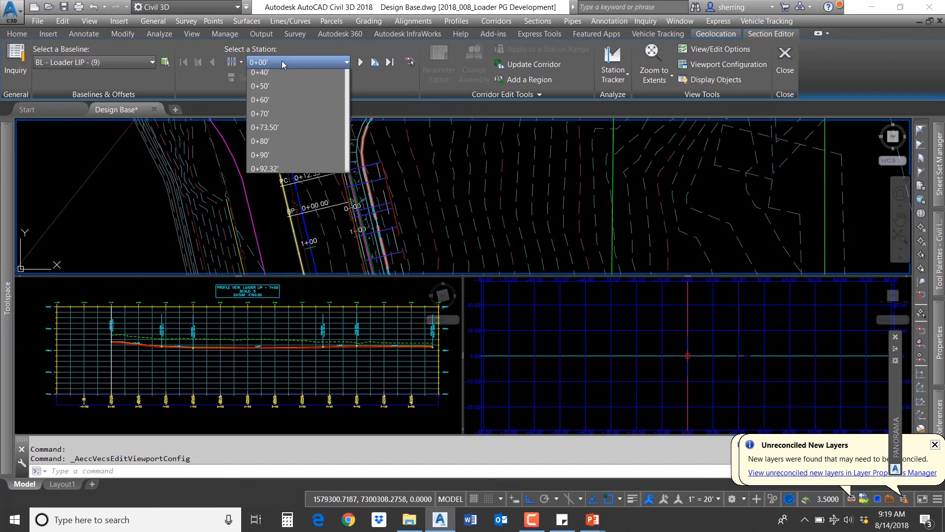
scroll(292, 142, "down", 2)
left_click(268, 173)
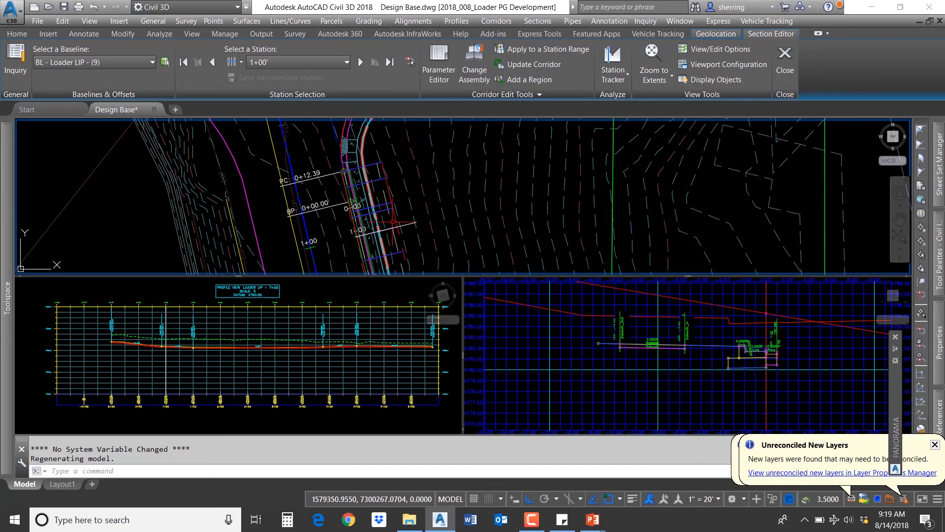
scroll(375, 215, "up", 3)
middle_click_drag(390, 238, 400, 191)
left_click(157, 337)
scroll(146, 331, "up", 6)
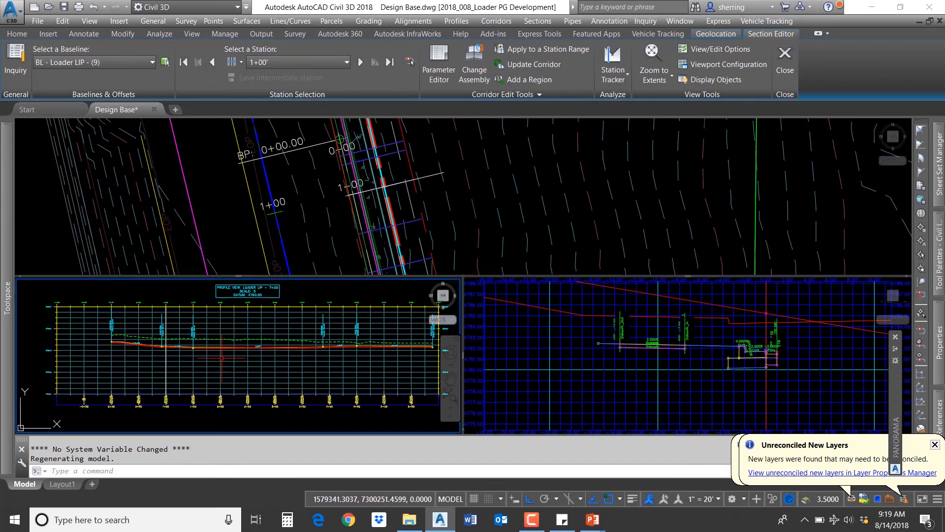
left_click(764, 395)
middle_click_drag(787, 339, 568, 330)
scroll(715, 346, "down", 2)
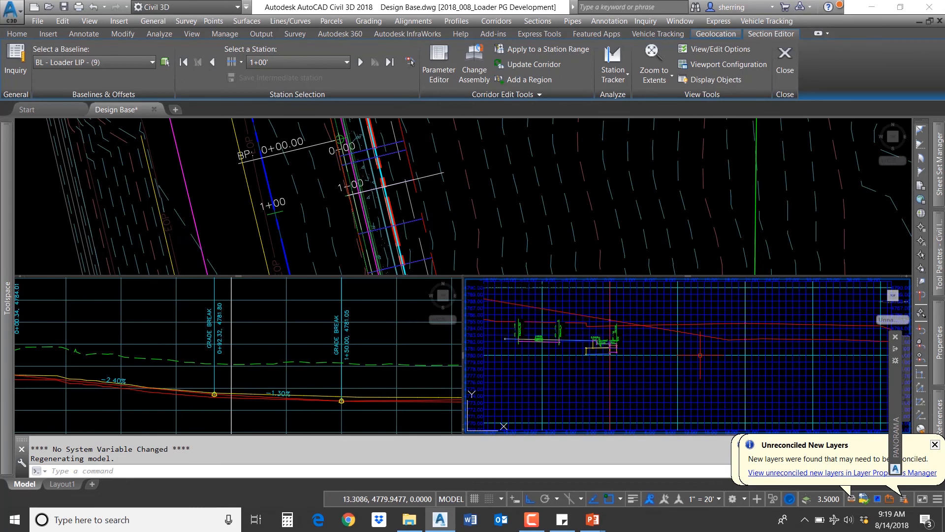
Step: Set the Curb Return (2) region's Width Target to the curb feature line, naming it with the default template
left_click(384, 228)
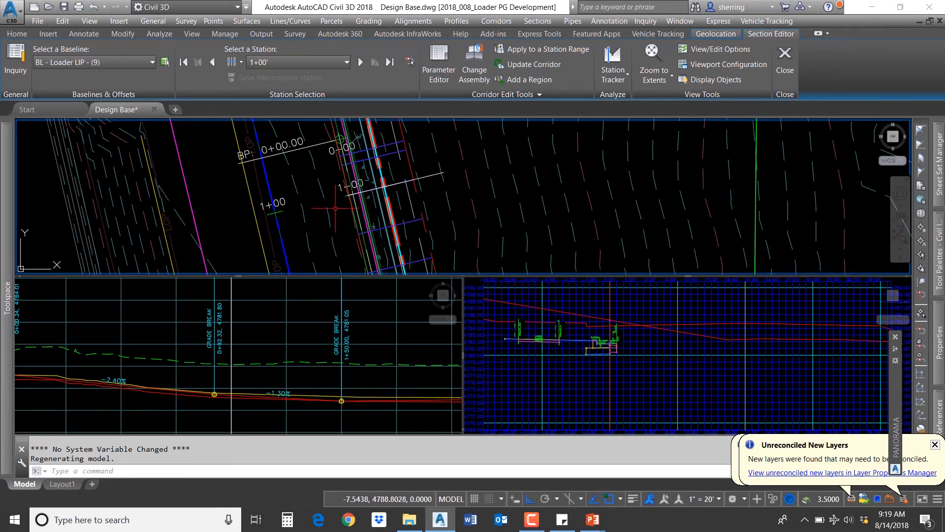
left_click(393, 153)
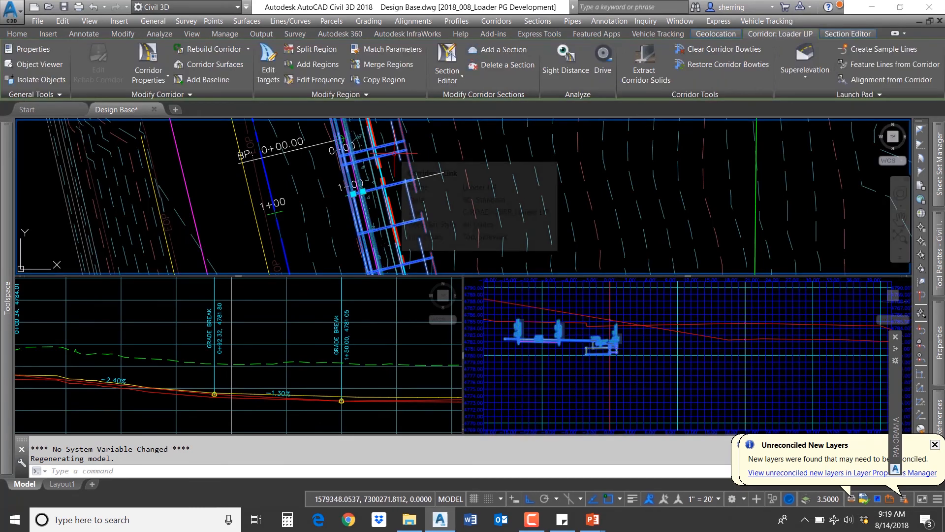
left_click(270, 74)
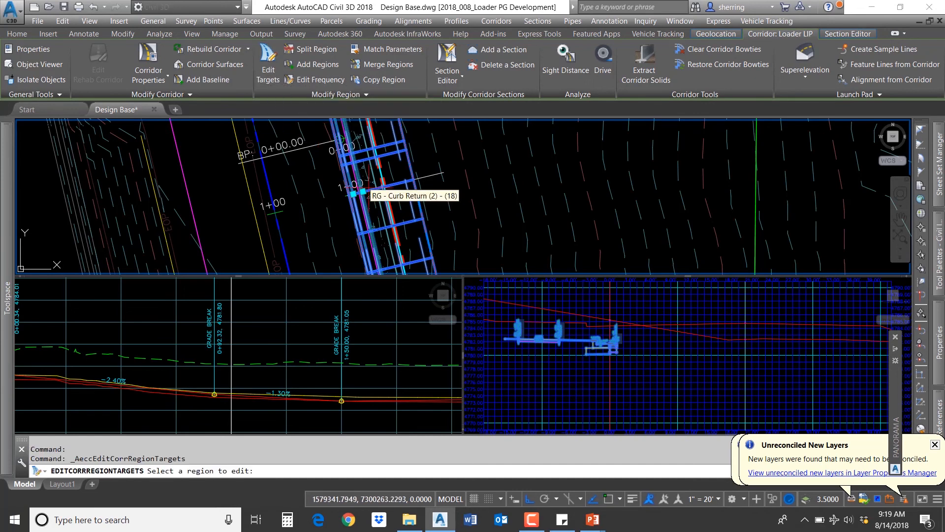
scroll(373, 171, "down", 3)
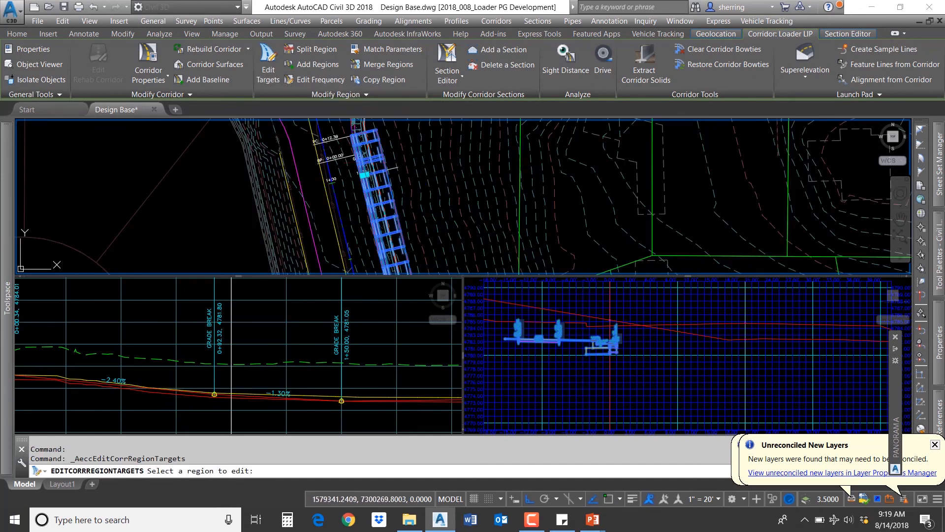
left_click(363, 175)
left_click_drag(456, 106, 233, 59)
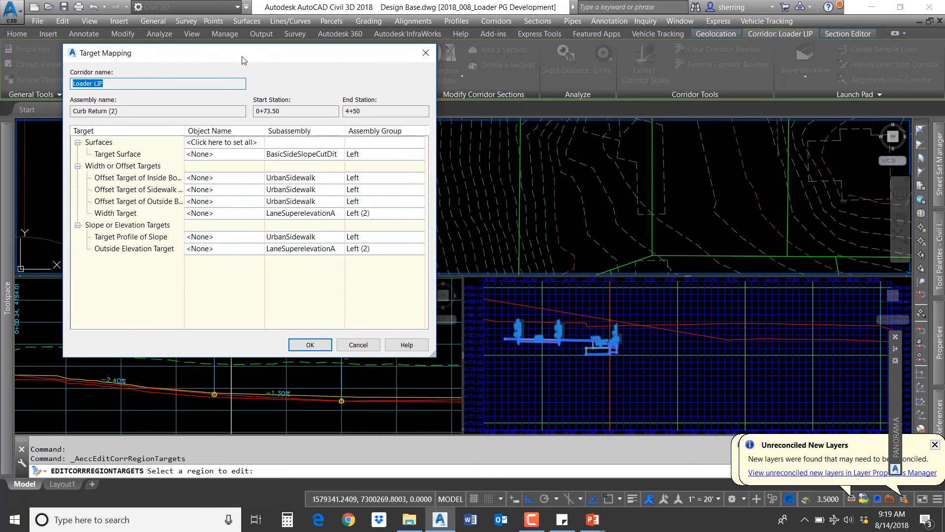
left_click(135, 217)
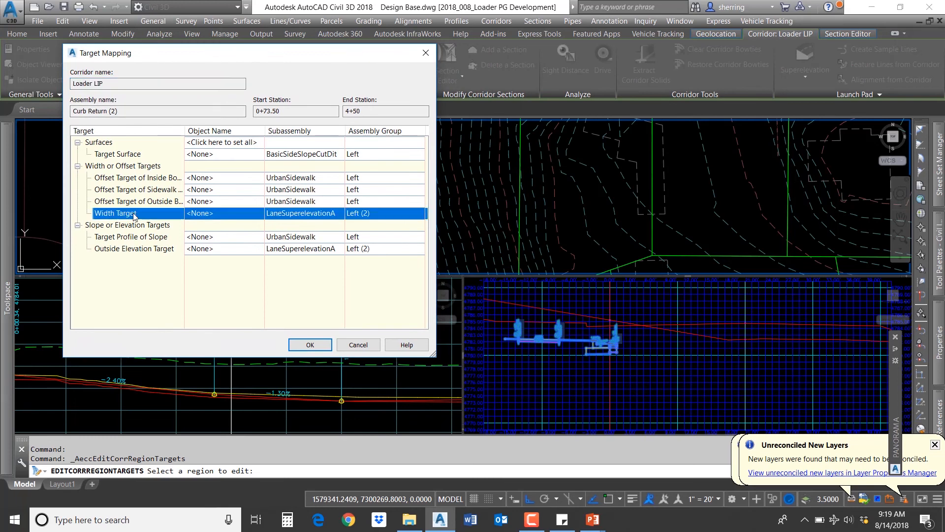
left_click(211, 217)
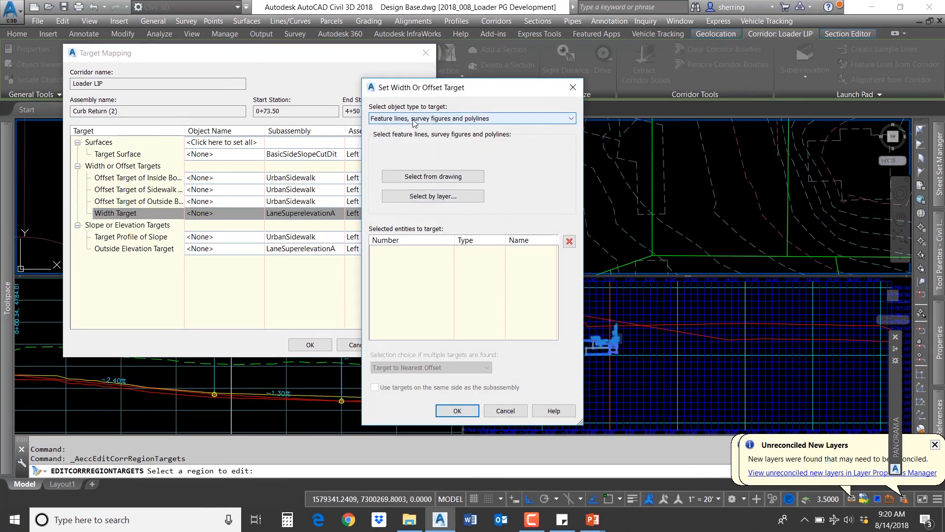
left_click(433, 178)
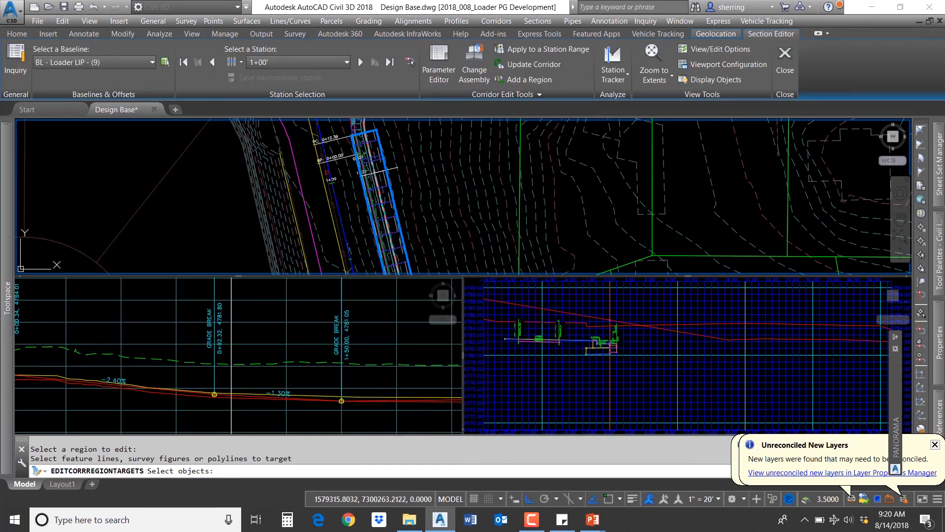
middle_click_drag(319, 146, 319, 180)
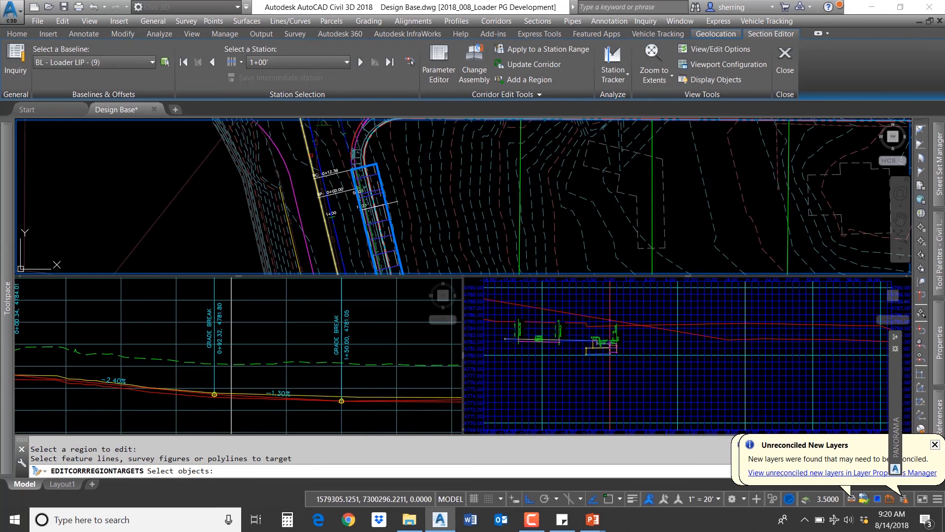
left_click(318, 189)
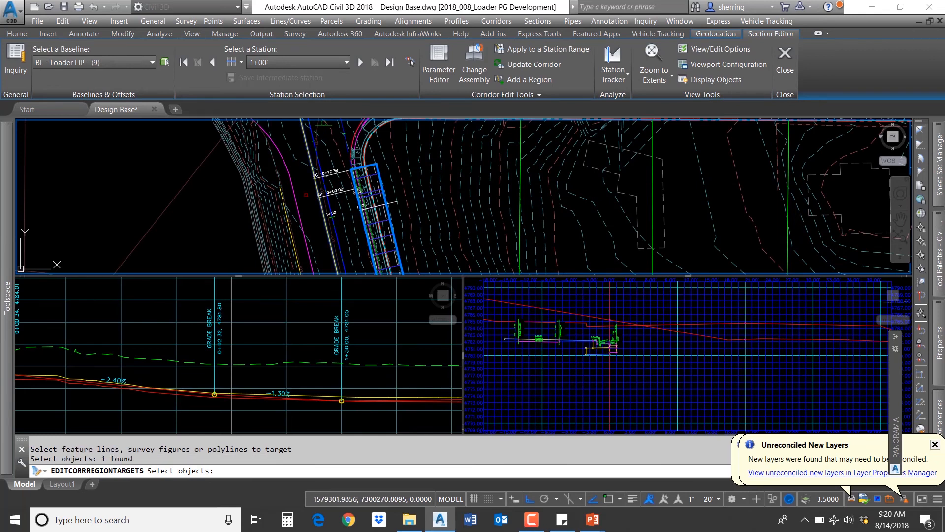
key("Return")
left_click(443, 244)
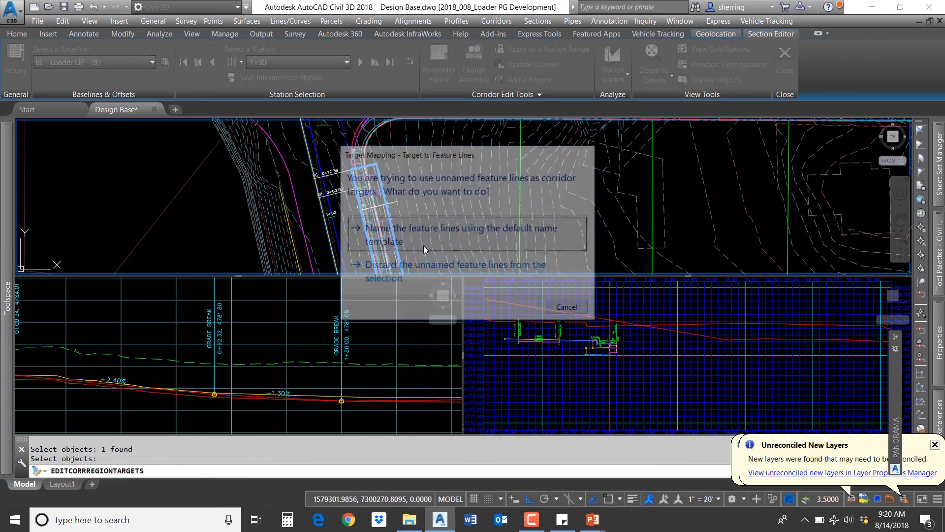
key("Return")
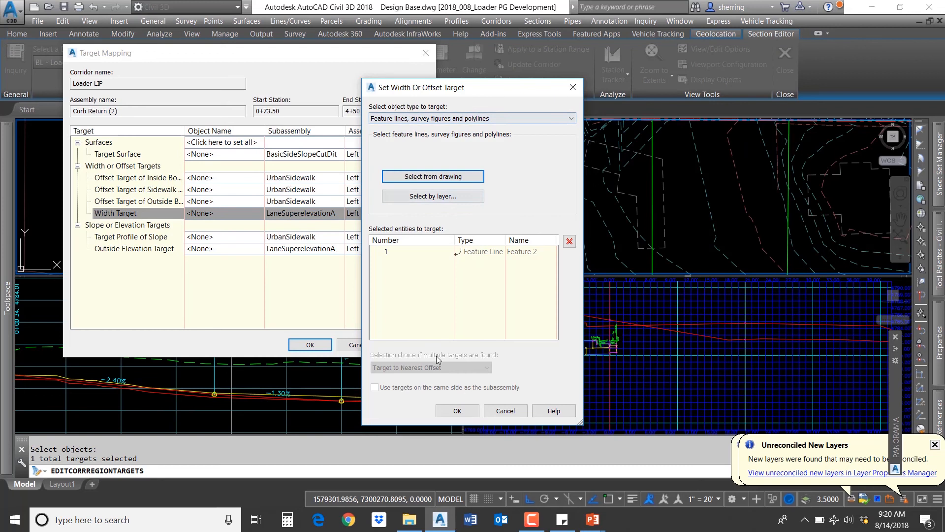
left_click(454, 410)
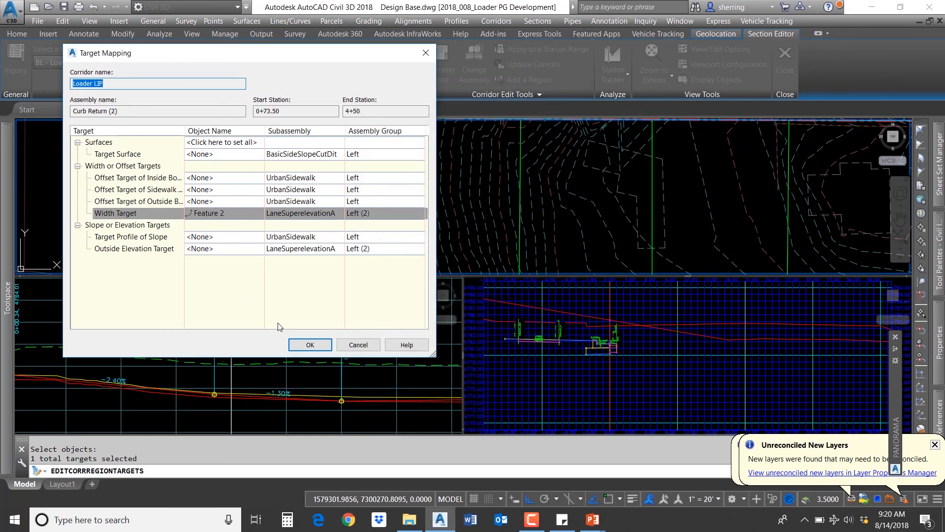
left_click(311, 344)
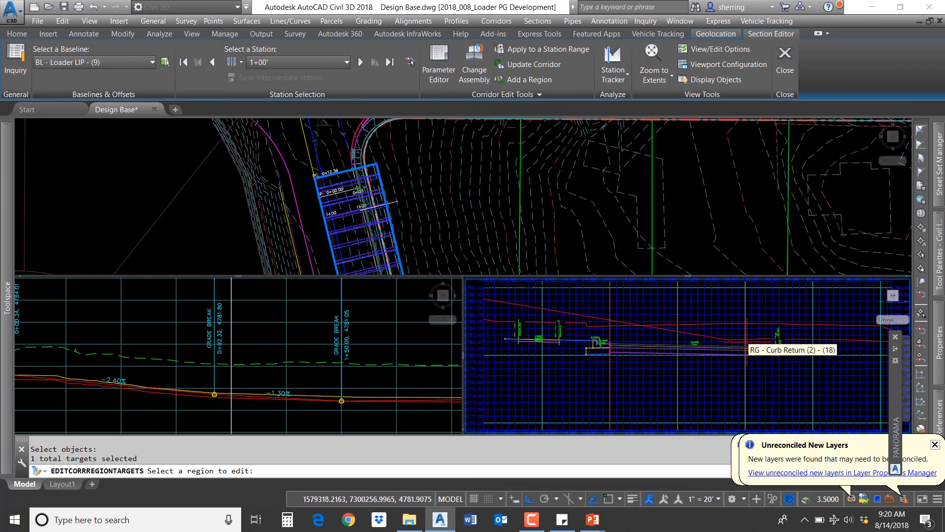
scroll(768, 352, "up", 3)
scroll(799, 358, "up", 2)
scroll(595, 336, "down", 2)
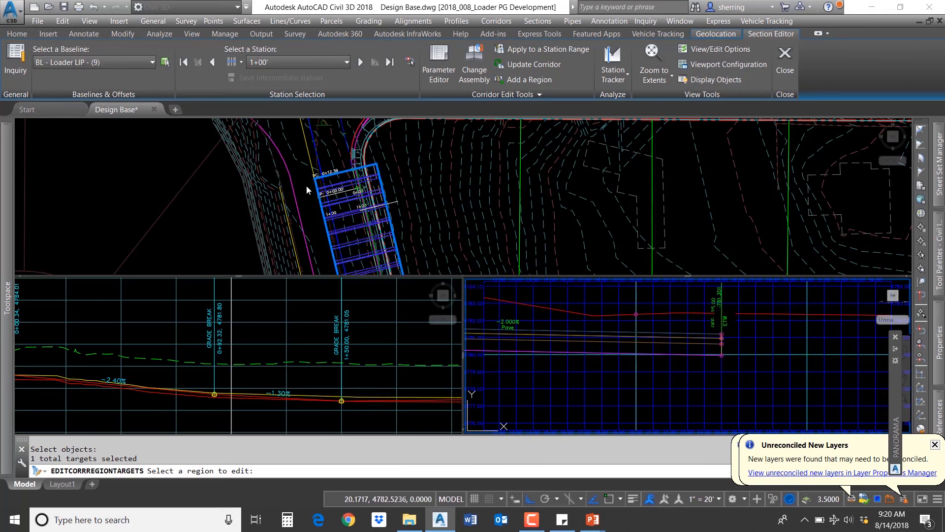
key("Escape")
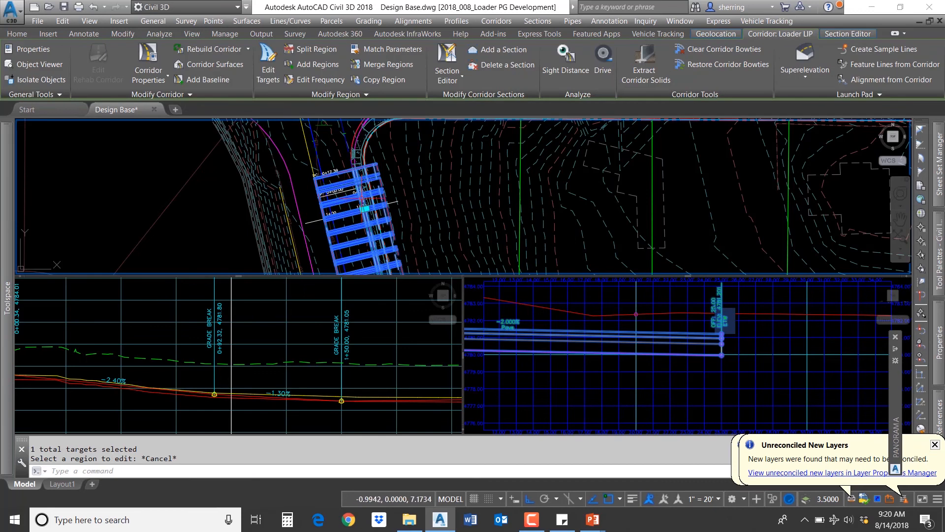
Step: Set the Curb Return (2) region's Outside Elevation Target to the Feature 2 feature line picked in the drawing
left_click(268, 64)
left_click(353, 200)
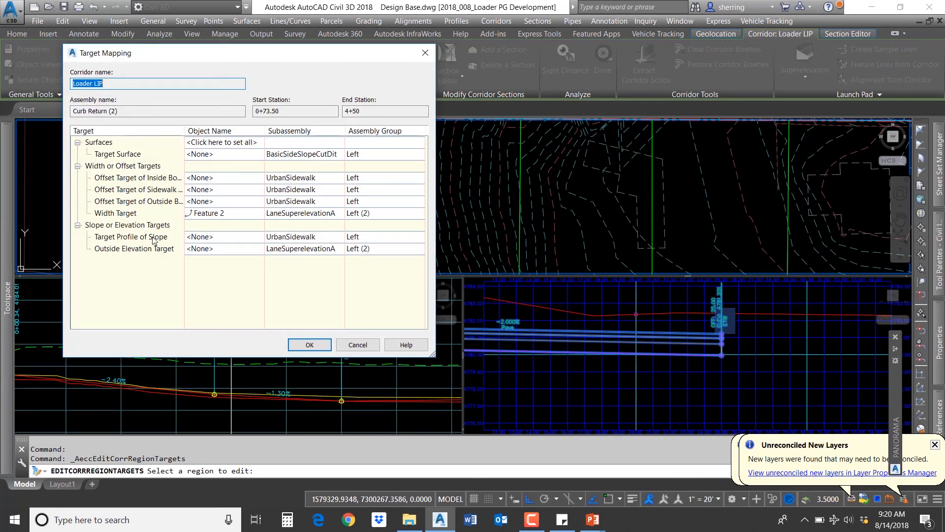
left_click(134, 250)
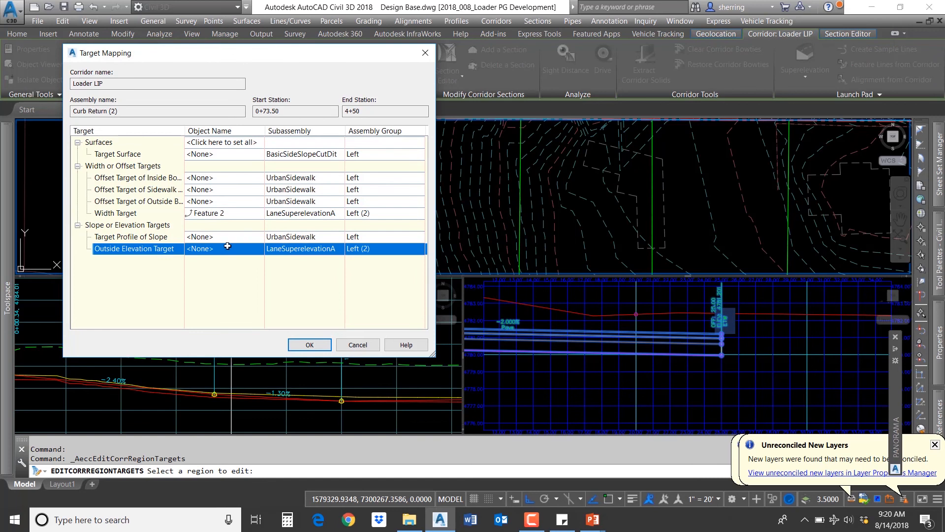
left_click(227, 246)
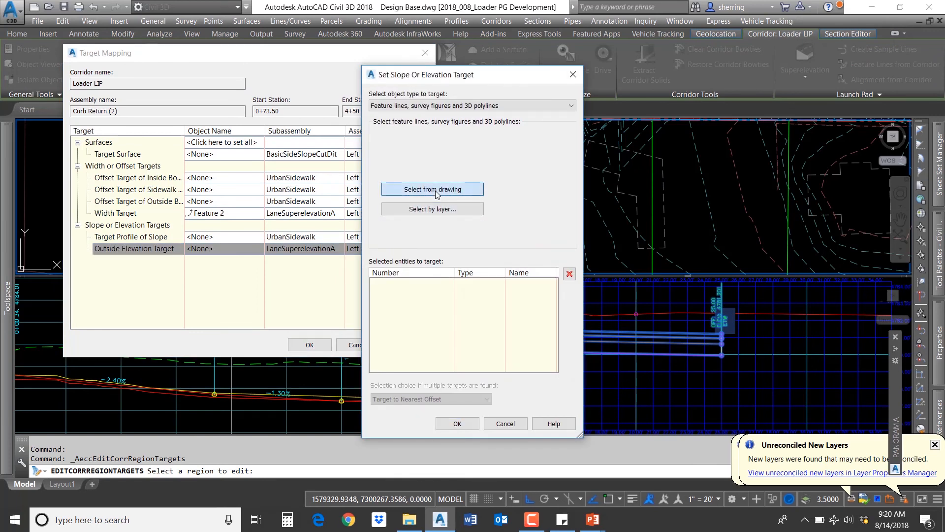
key("Return")
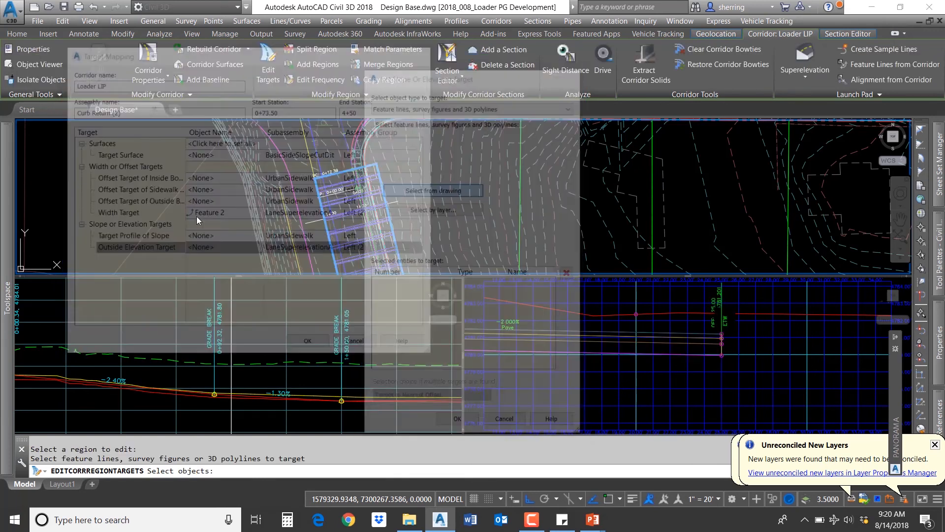
left_click(310, 159)
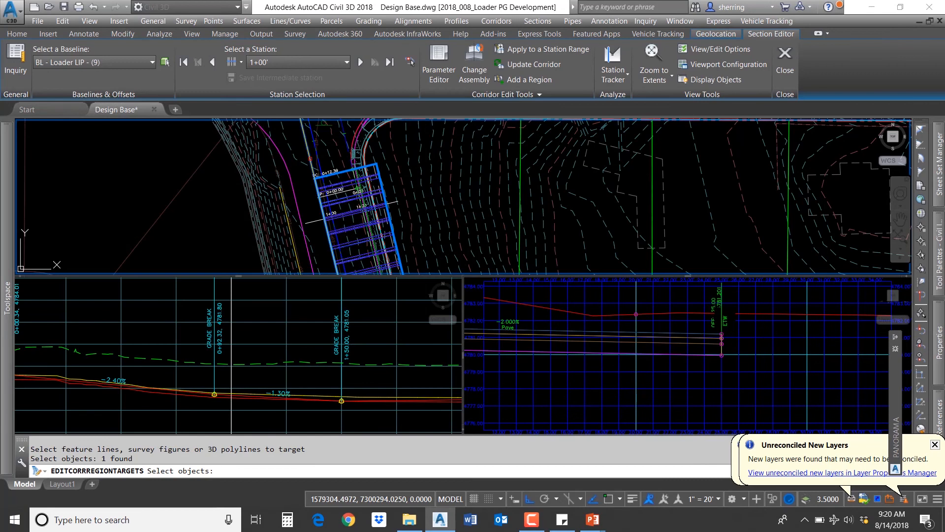
key("Return")
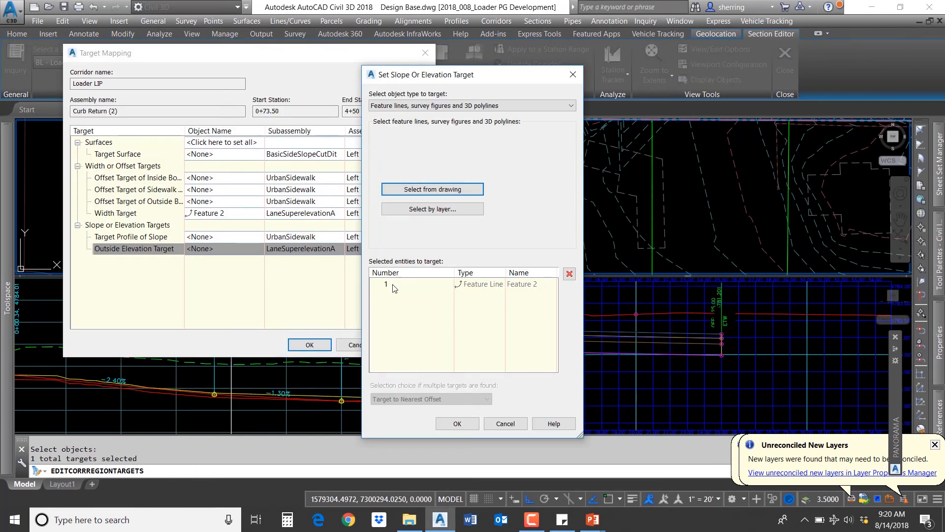
left_click(460, 424)
left_click(309, 345)
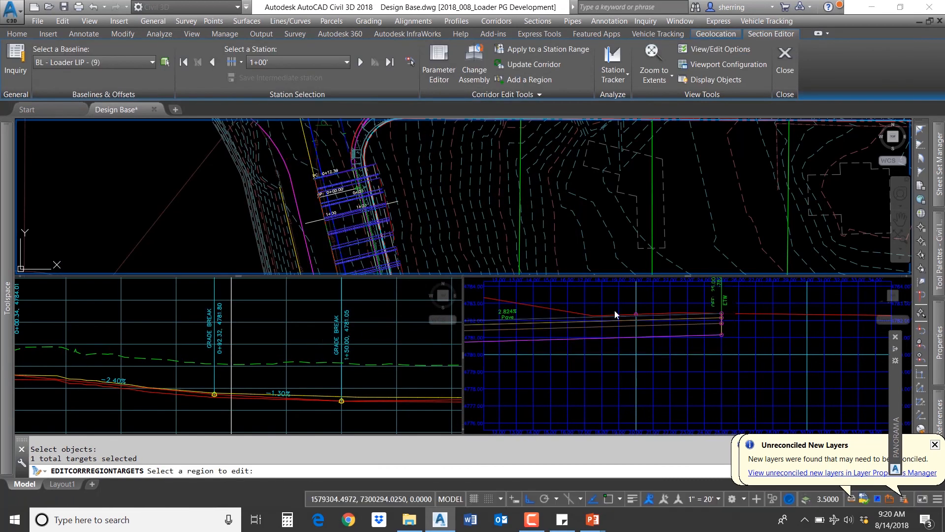
key("Escape")
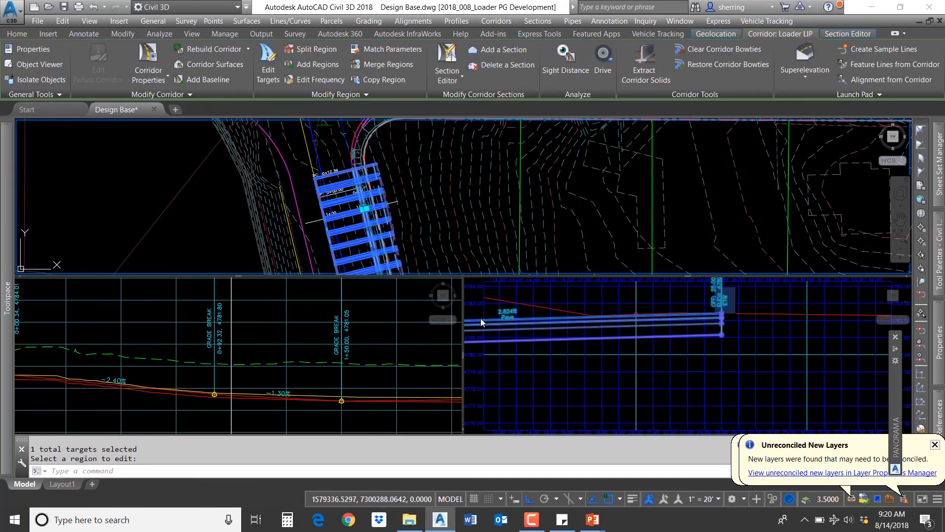
Step: Step through the Loader LIP stations after 1+00 in the Section Editor and examine the curb return sections
middle_click_drag(443, 197, 466, 180)
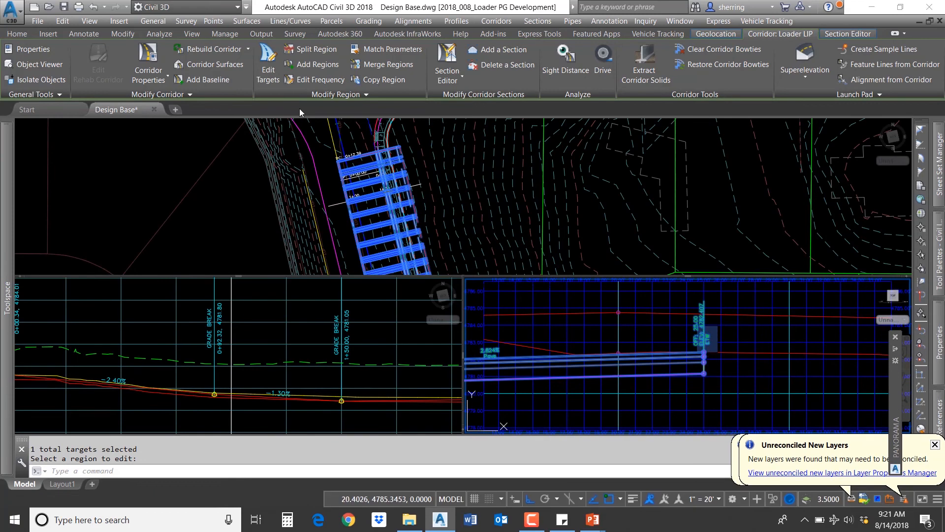
left_click(831, 37)
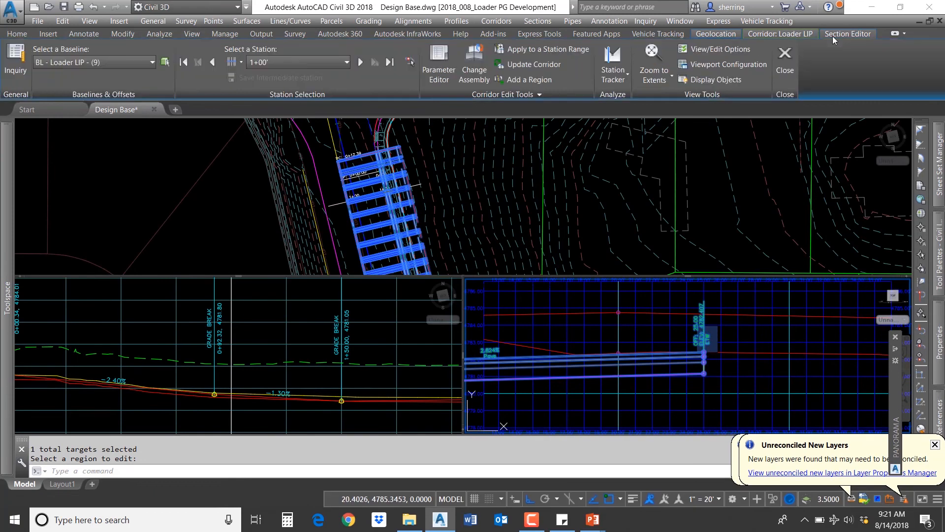
left_click(361, 63)
left_click(362, 63)
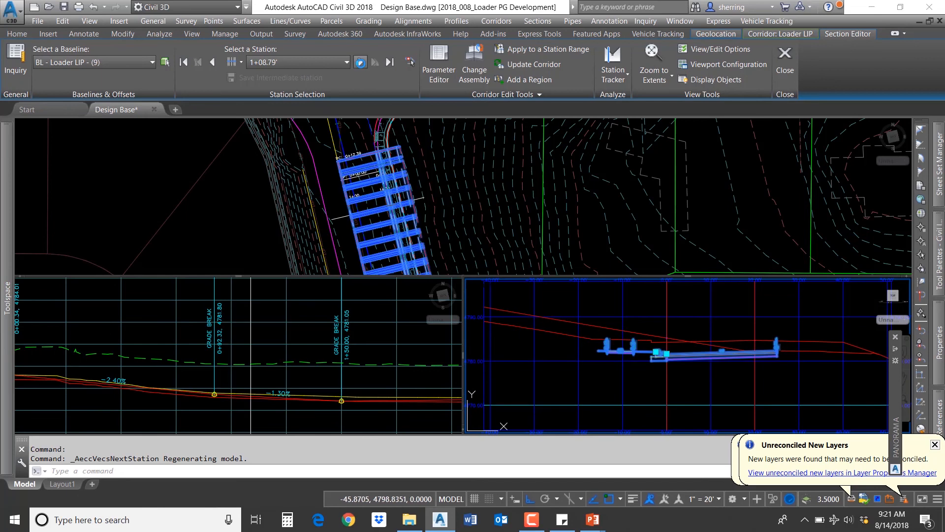
scroll(690, 326, "up", 5)
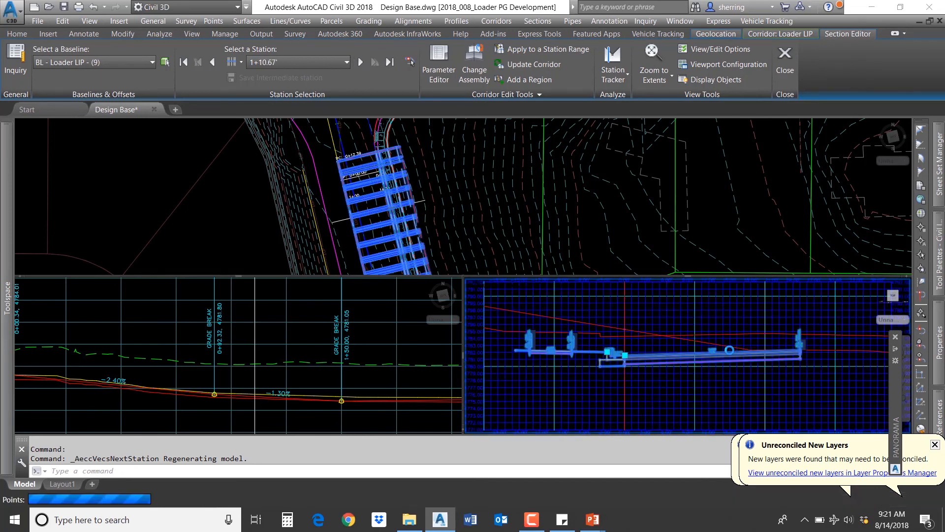
left_click(361, 63)
left_click(360, 62)
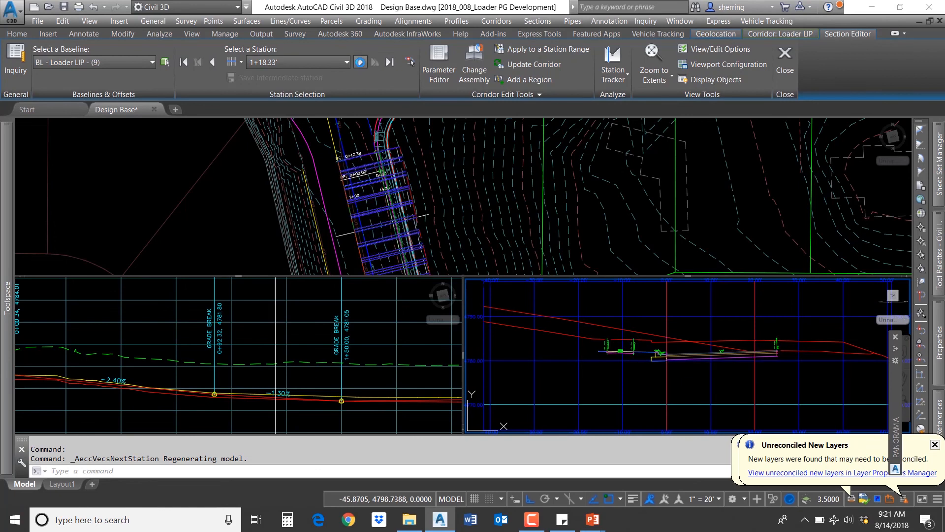
scroll(744, 367, "up", 6)
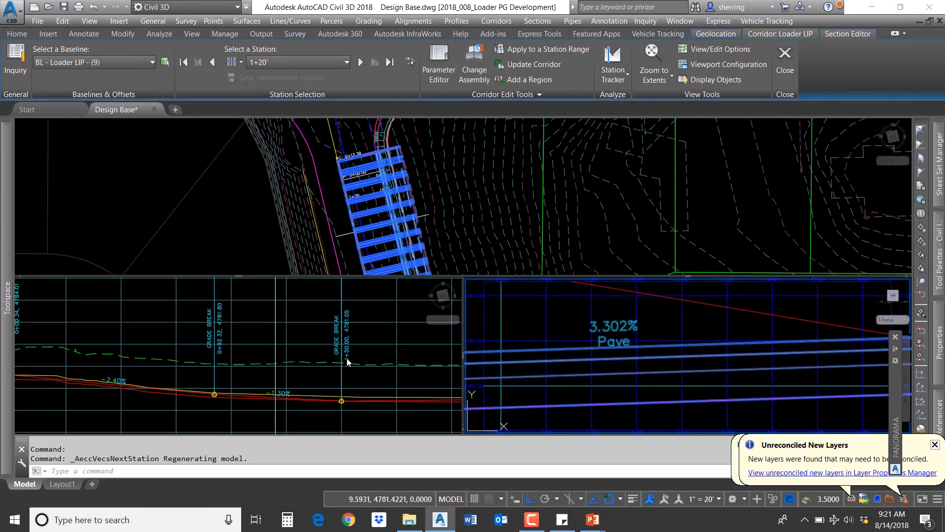
Step: Pan and zoom the profile view to examine the Loader LIP finished-grade profile
left_click(285, 355)
middle_click_drag(229, 380, 332, 338)
scroll(187, 367, "up", 5)
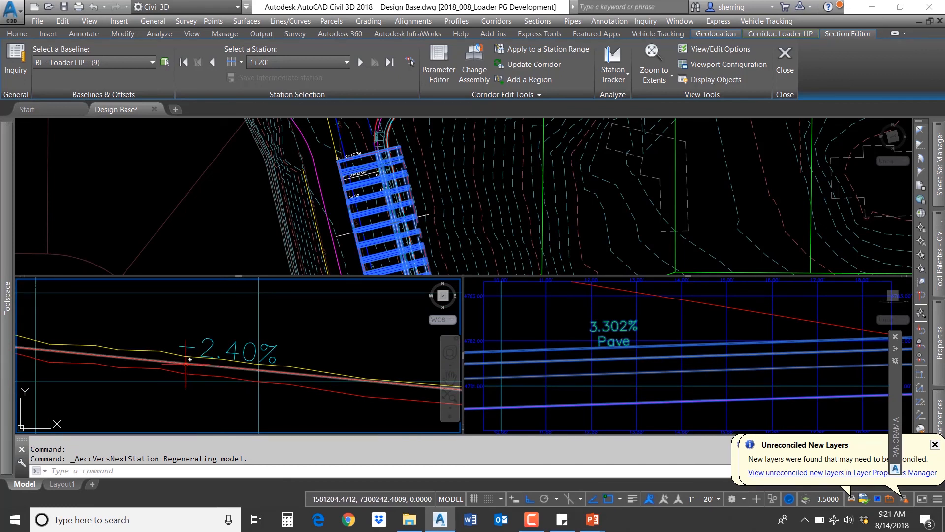
scroll(183, 367, "down", 5)
scroll(321, 390, "up", 6)
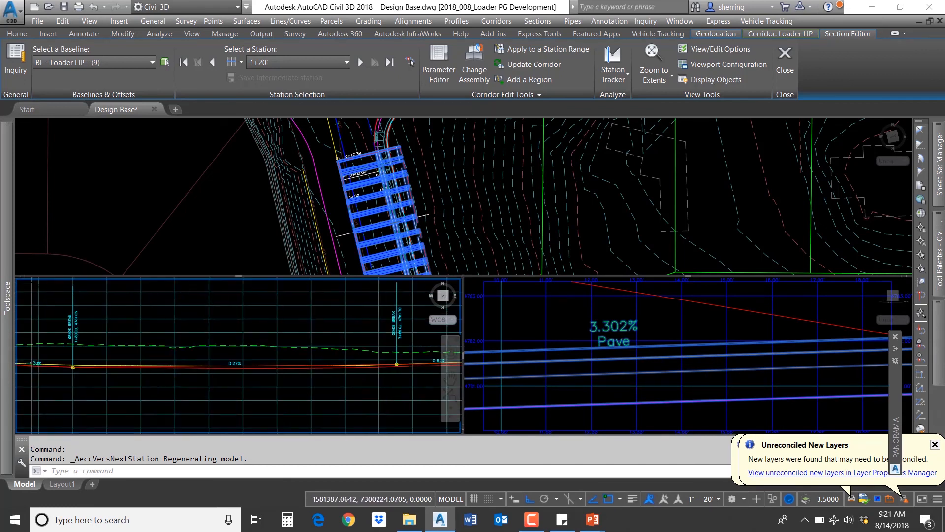
scroll(295, 320, "down", 3)
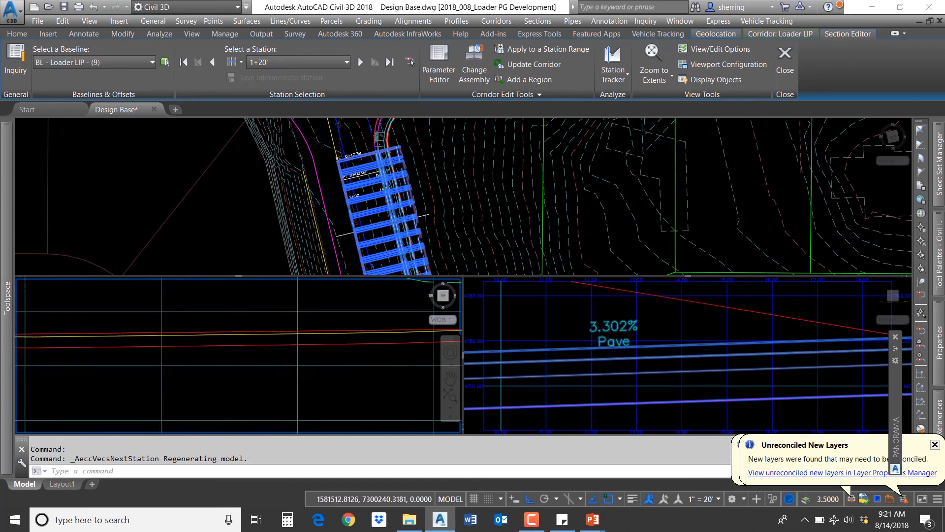
scroll(298, 335, "down", 3)
scroll(292, 376, "up", 5)
scroll(292, 376, "down", 2)
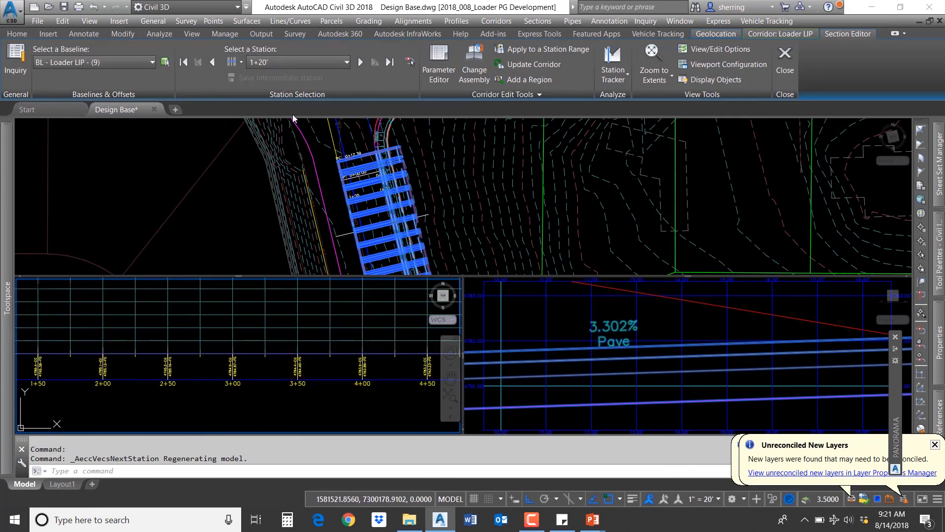
Step: Jump to station 3+50 and examine the corridor section there
left_click(297, 67)
scroll(294, 132, "down", 12)
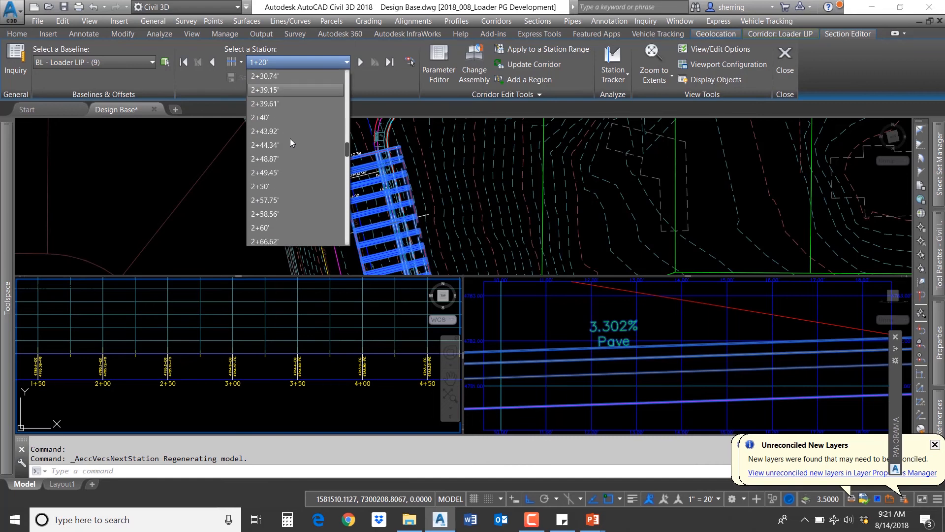
scroll(288, 142, "down", 3)
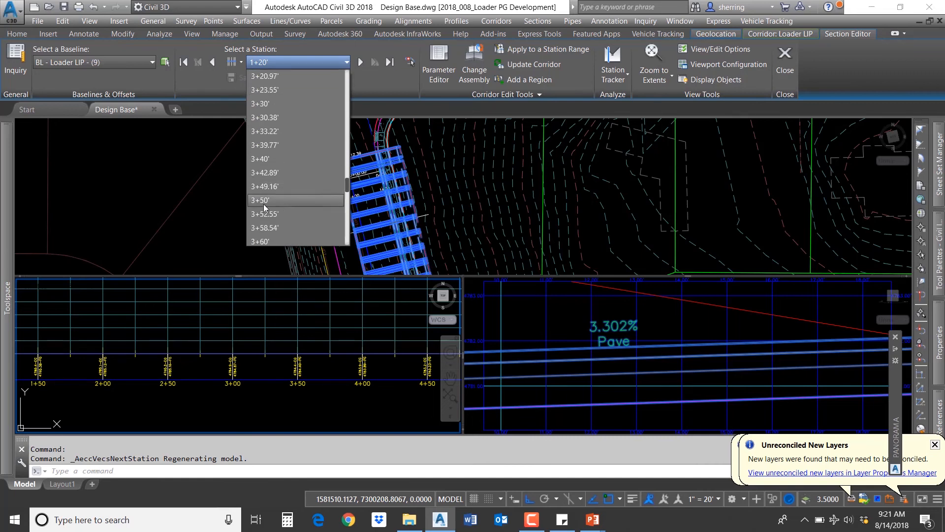
left_click(266, 207)
scroll(717, 330, "up", 5)
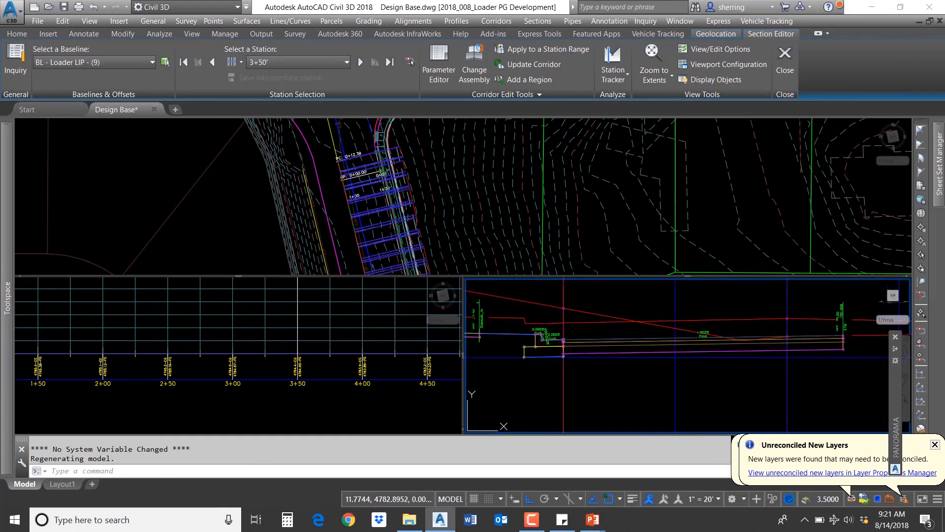
scroll(718, 330, "up", 2)
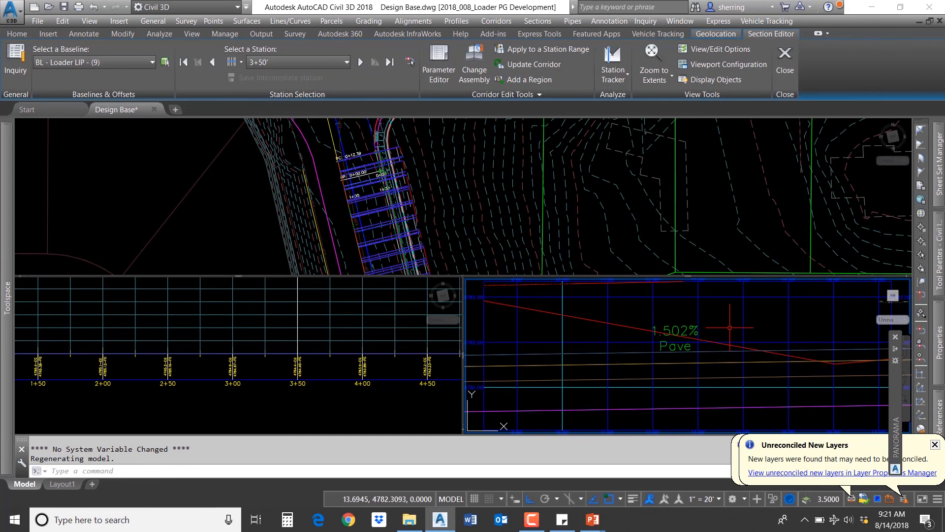
Step: Set the Loader LIP corridor to Rebuild - Automatic from the Prospector's Corridors list
left_click(74, 196)
mouse_move(10, 241)
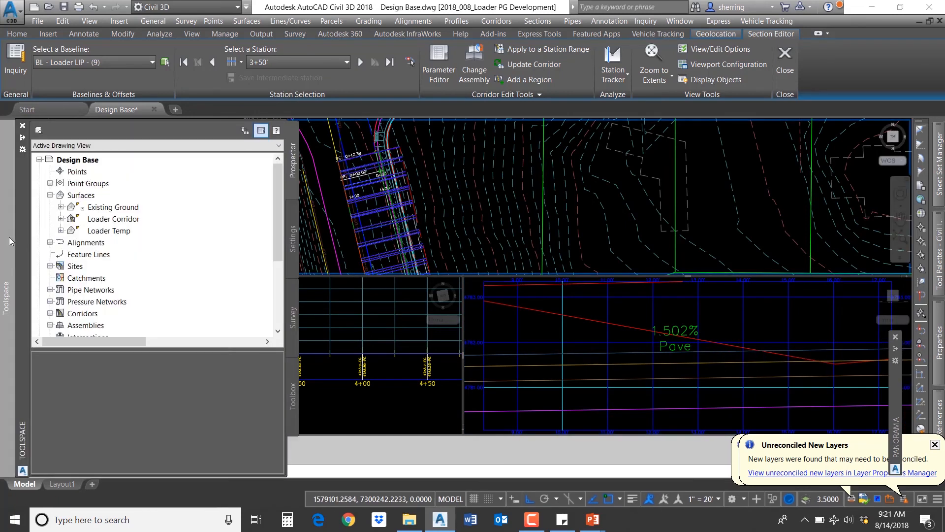
left_click(51, 313)
right_click(101, 326)
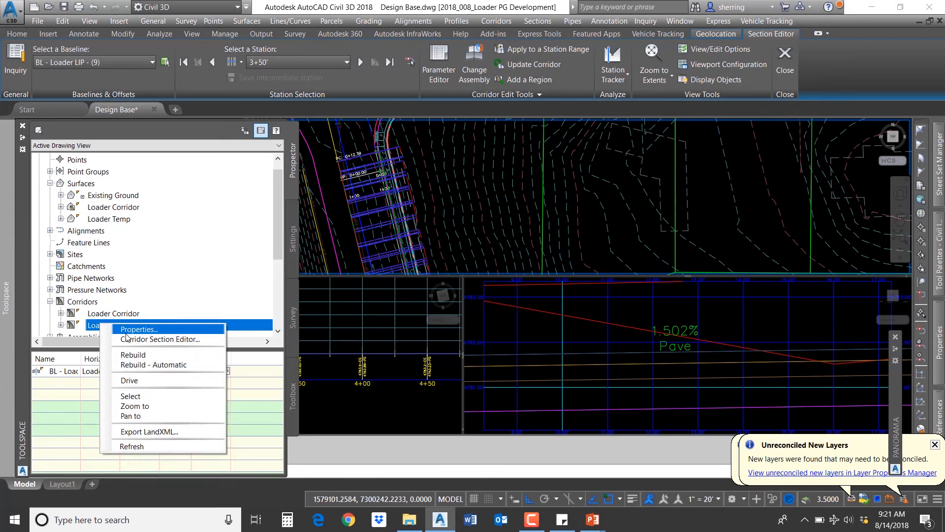
left_click(143, 365)
left_click(311, 368)
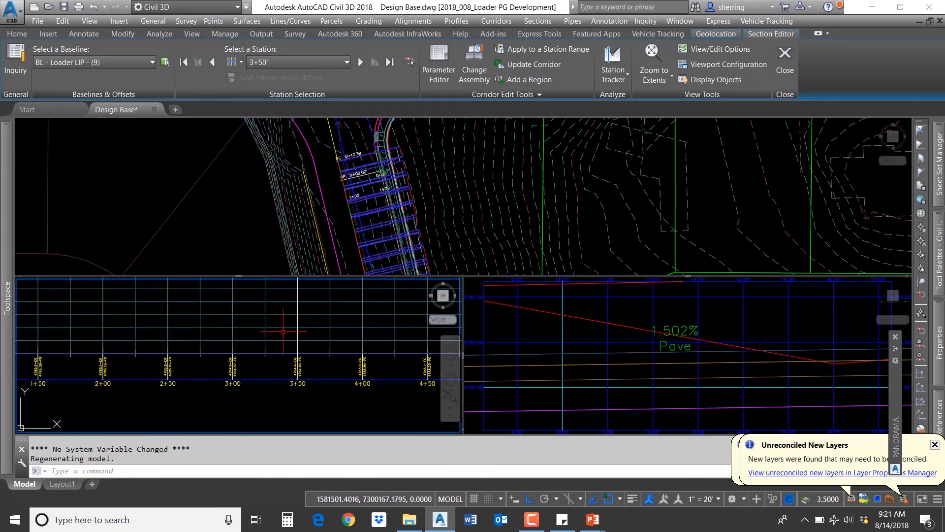
Step: Stretch a PVI grip of the FG (Loader LIP) profile near station 3+50 to adjust the grade
middle_click_drag(284, 332, 311, 428)
scroll(366, 321, "up", 3)
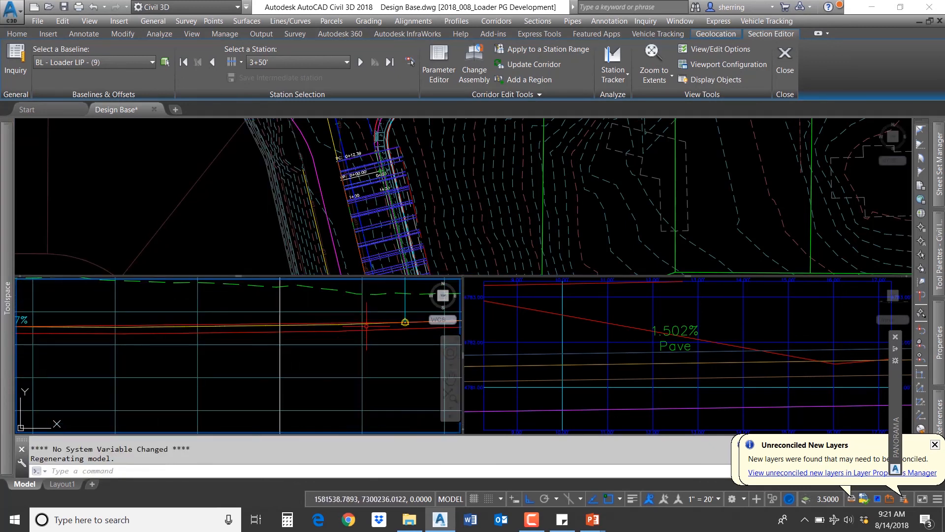
left_click(404, 321)
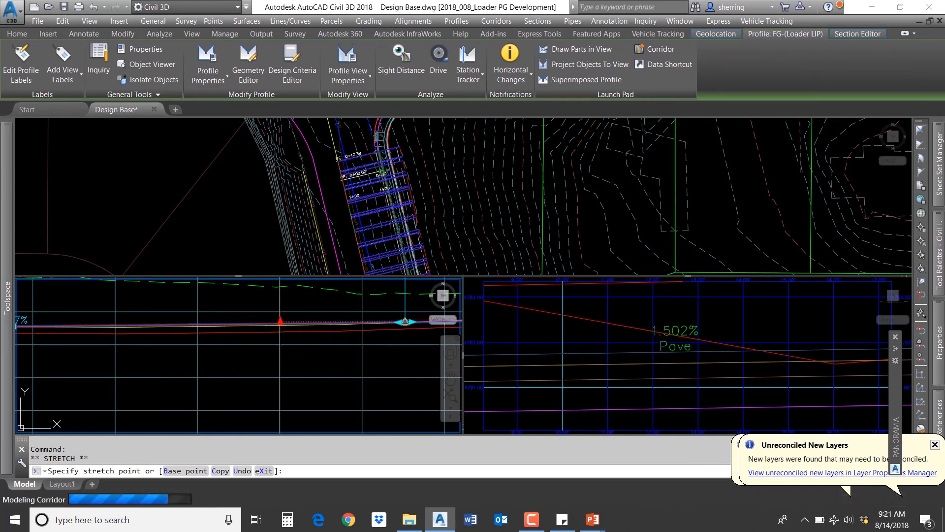
left_click(280, 331)
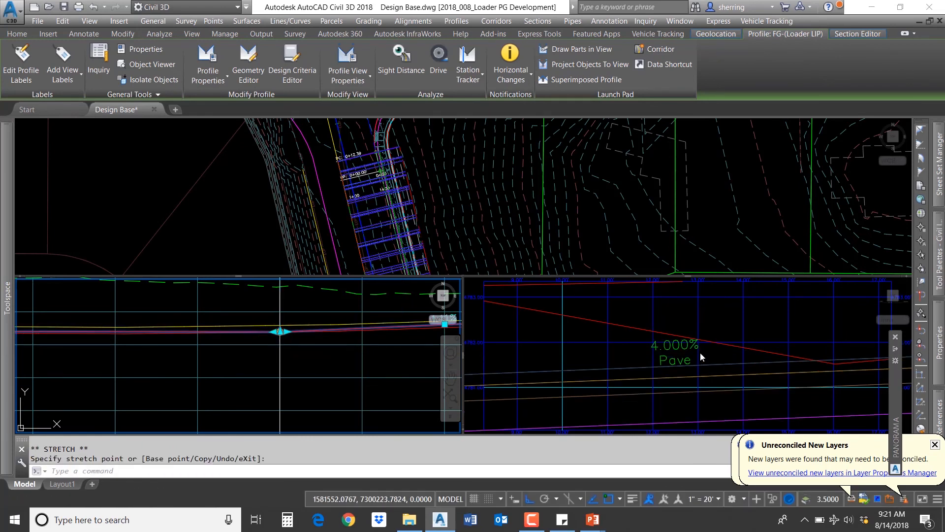
scroll(283, 327, "up", 2)
scroll(281, 328, "up", 2)
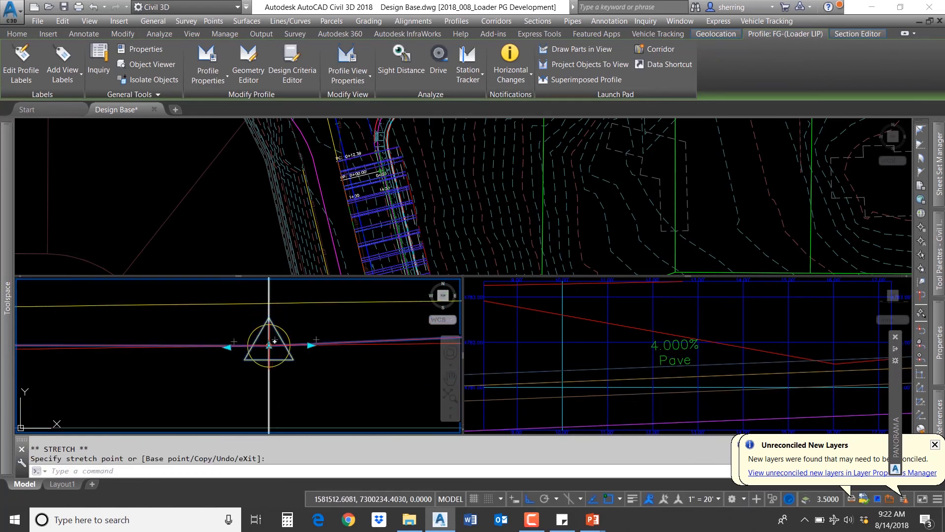
left_click(269, 346)
scroll(273, 336, "up", 3)
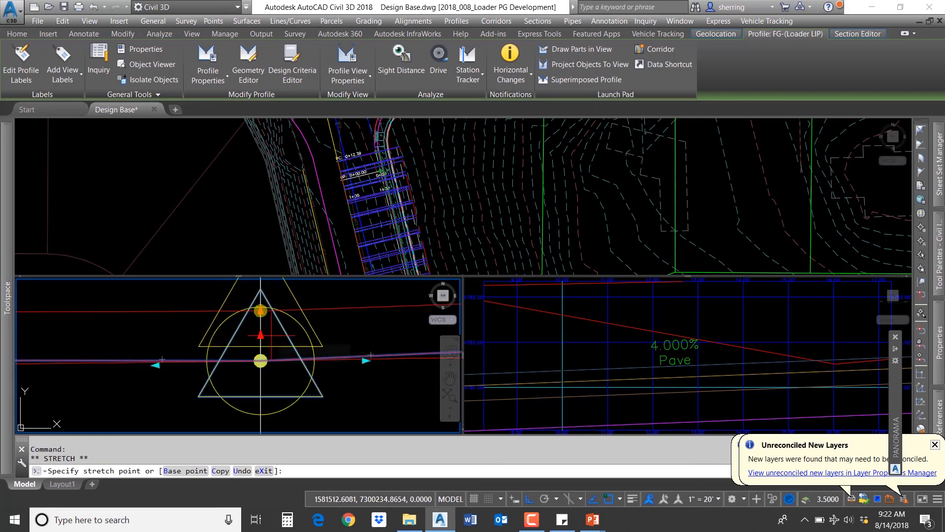
left_click(255, 375)
scroll(300, 348, "down", 5)
scroll(292, 339, "down", 2)
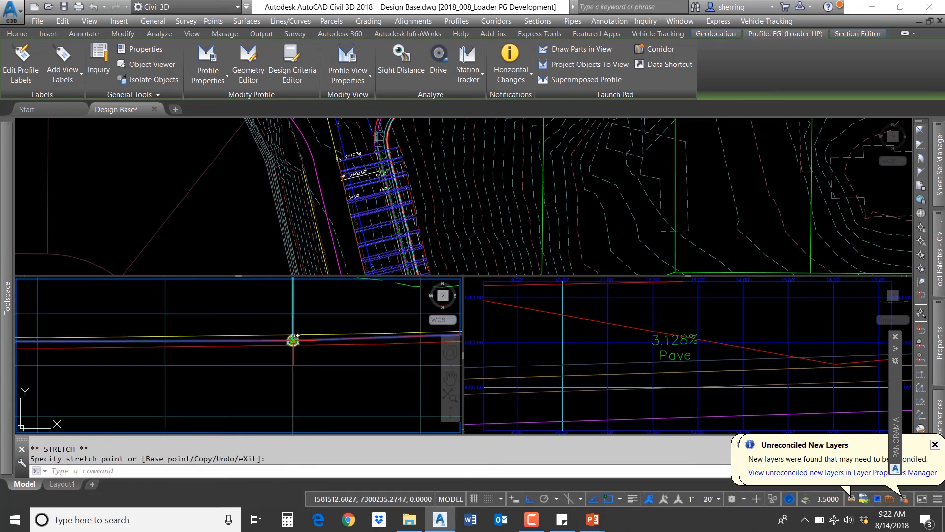
scroll(367, 364, "down", 4)
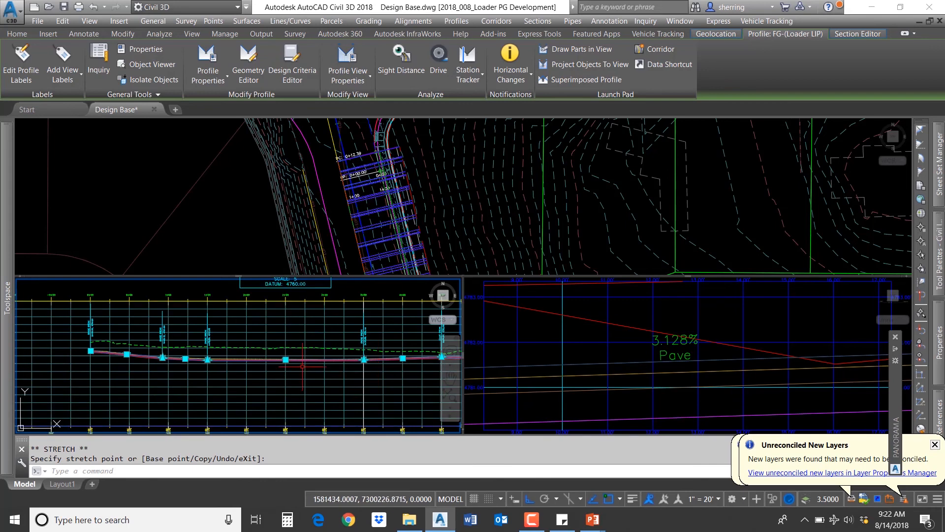
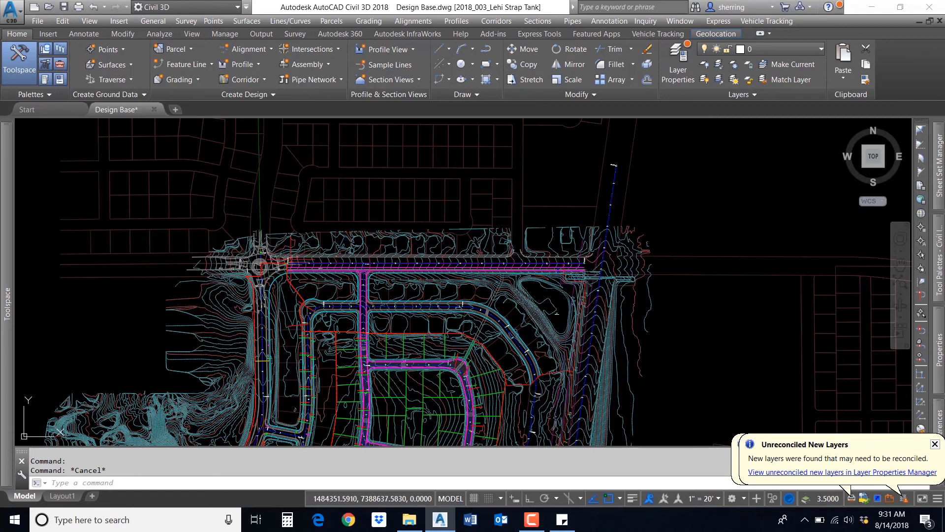
Step: Zoom and pan around the 8200 South alignment in plan view to examine the road area to widen
scroll(368, 264, "up", 10)
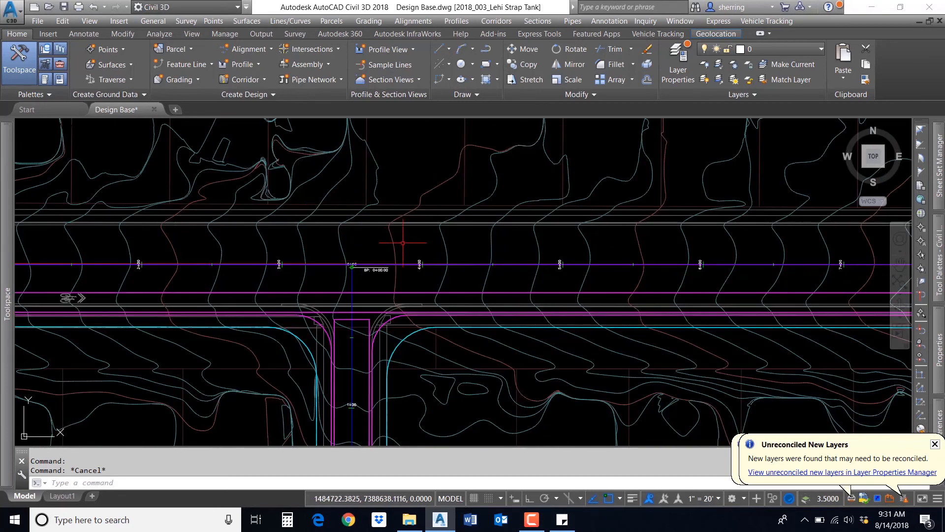
scroll(392, 264, "up", 2)
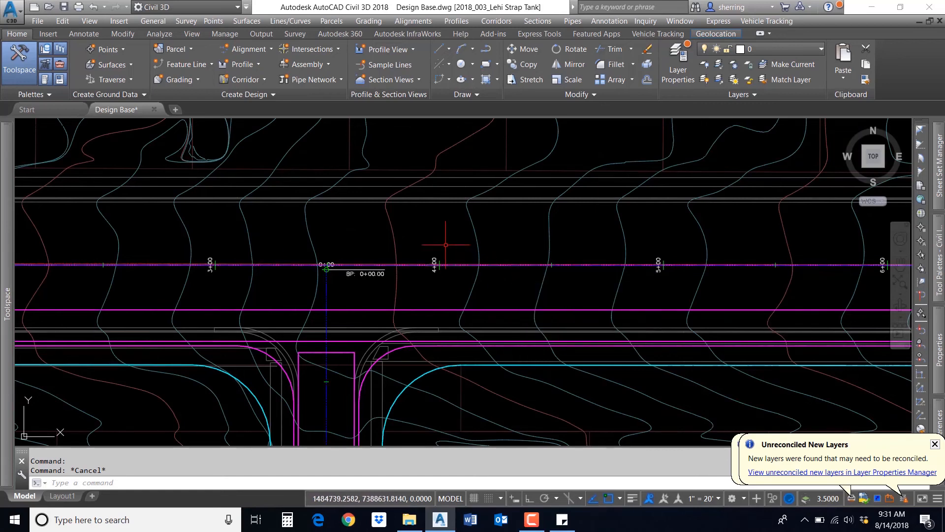
scroll(404, 280, "up", 2)
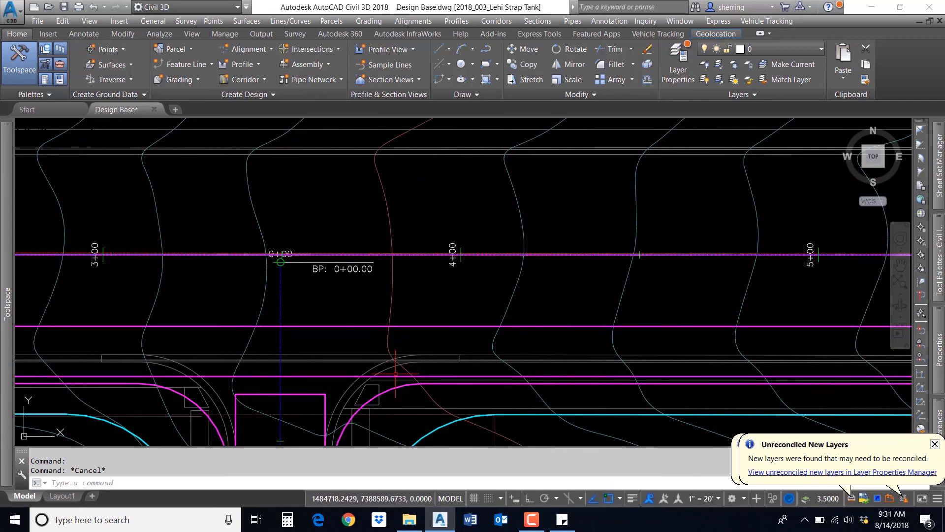
left_click(404, 254)
key("Escape")
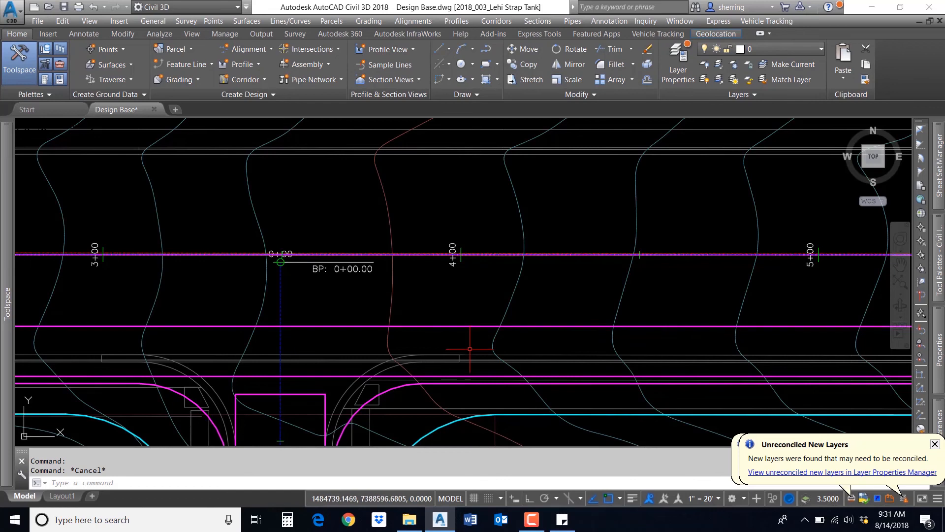
mouse_move(470, 349)
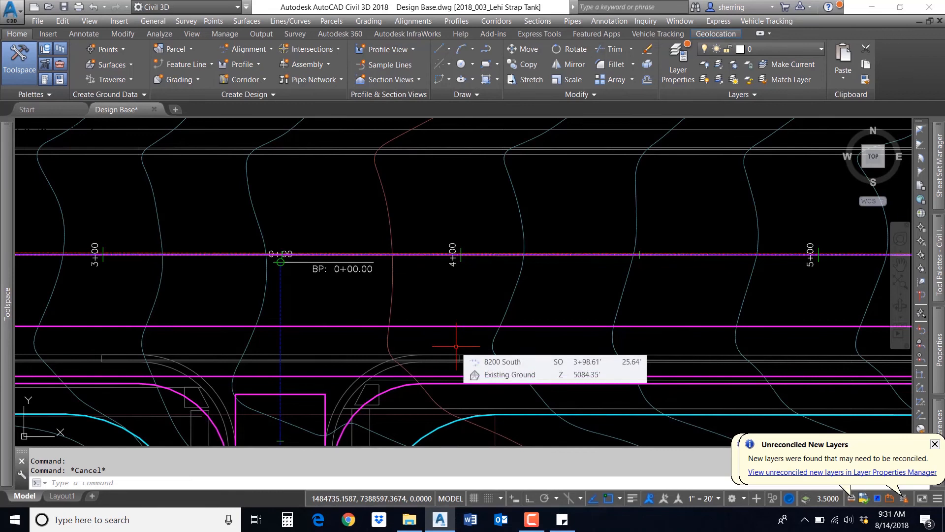
scroll(443, 344, "down", 7)
mouse_move(862, 334)
middle_mouse_down()
mouse_move(563, 303)
mouse_move(405, 273)
middle_mouse_up()
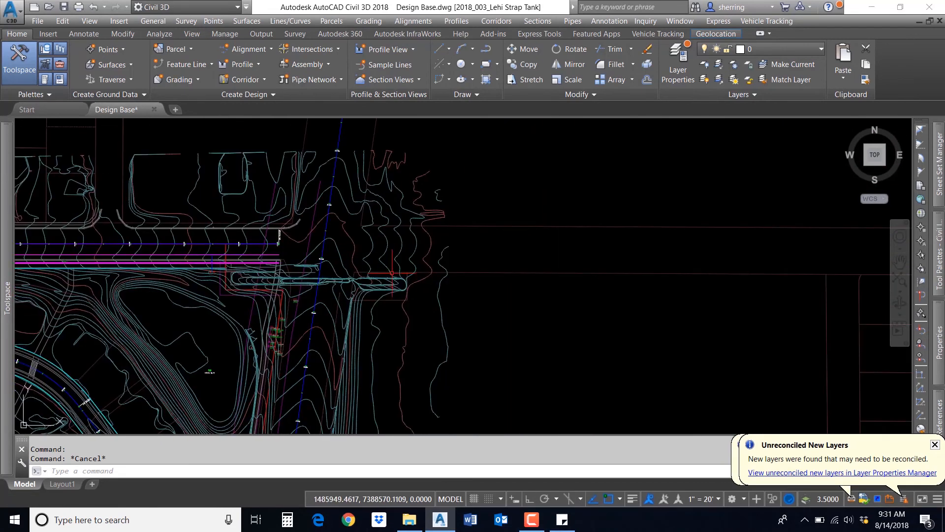
Step: Create a new assembly named 8200 South Widening (2) and place its baseline in an empty area of the drawing
left_click(306, 71)
left_click(316, 84)
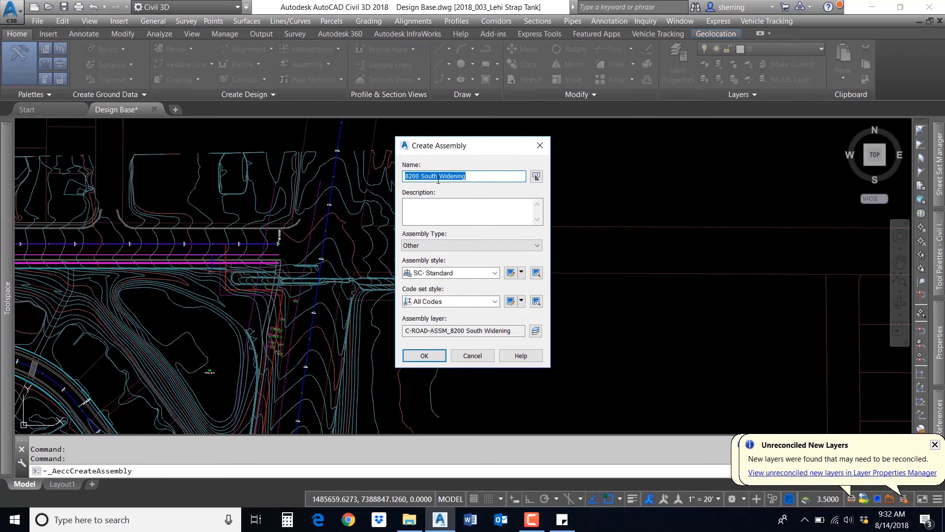
left_click(425, 356)
left_click(557, 289)
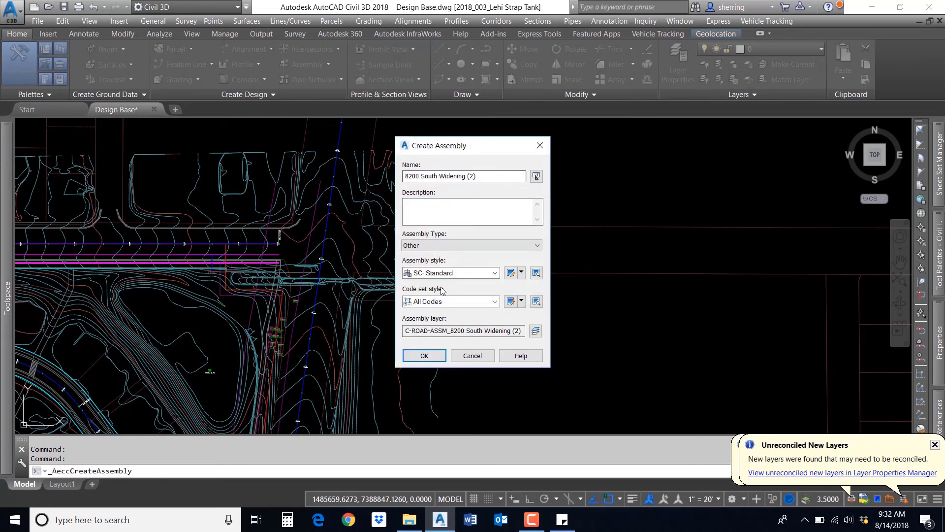
left_click(424, 355)
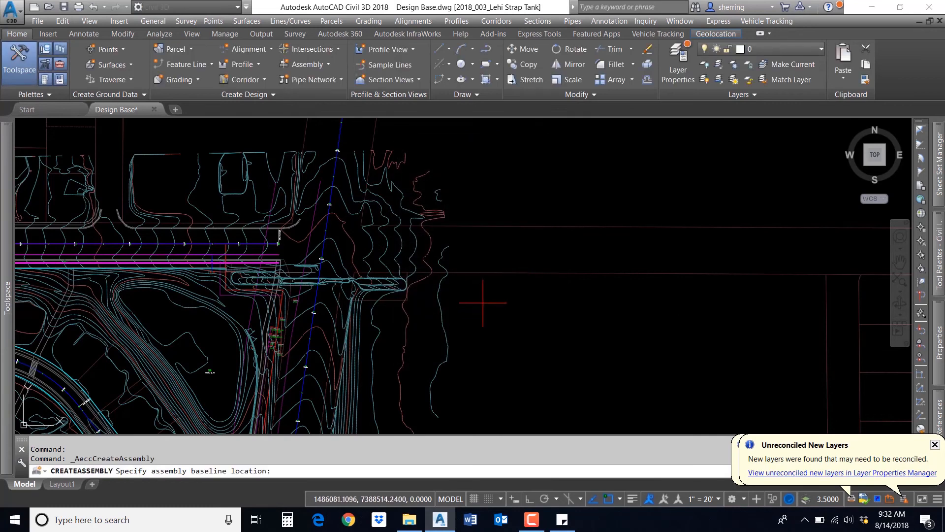
left_click(485, 301)
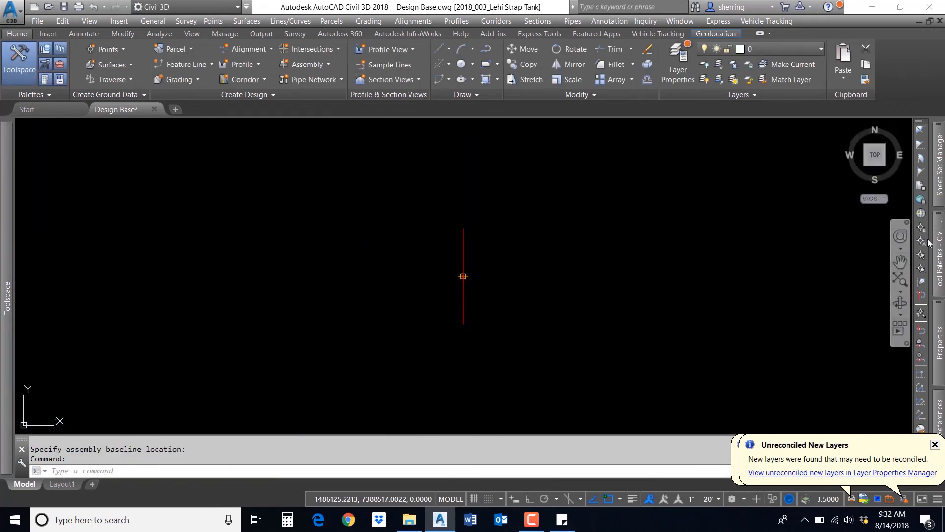
Step: Open and read the help page for the OverlayWidenMatchSlope1 subassembly from the Imperial Rehab palette
mouse_move(939, 239)
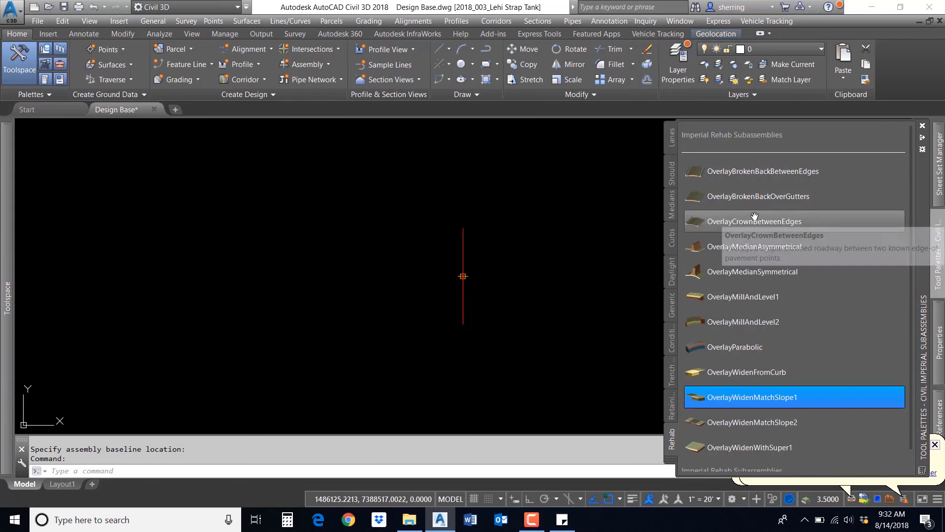
right_click(749, 395)
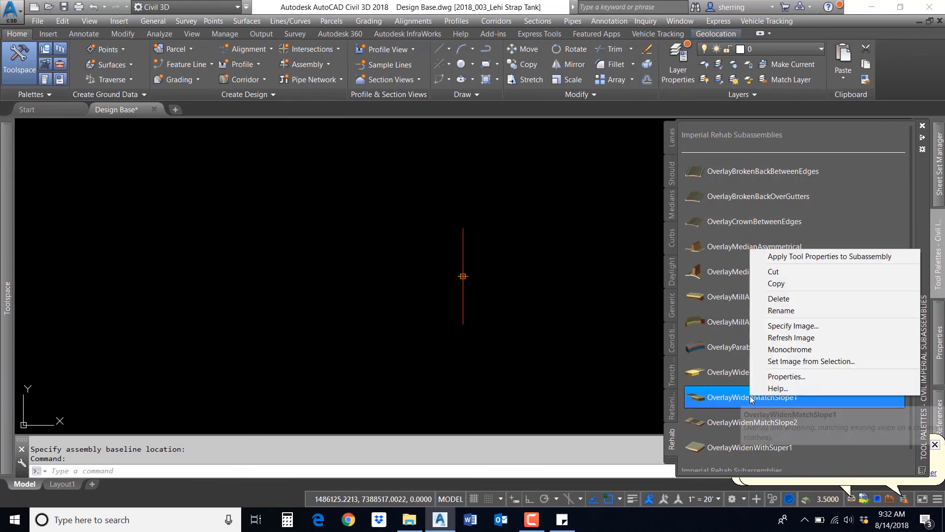
left_click(773, 389)
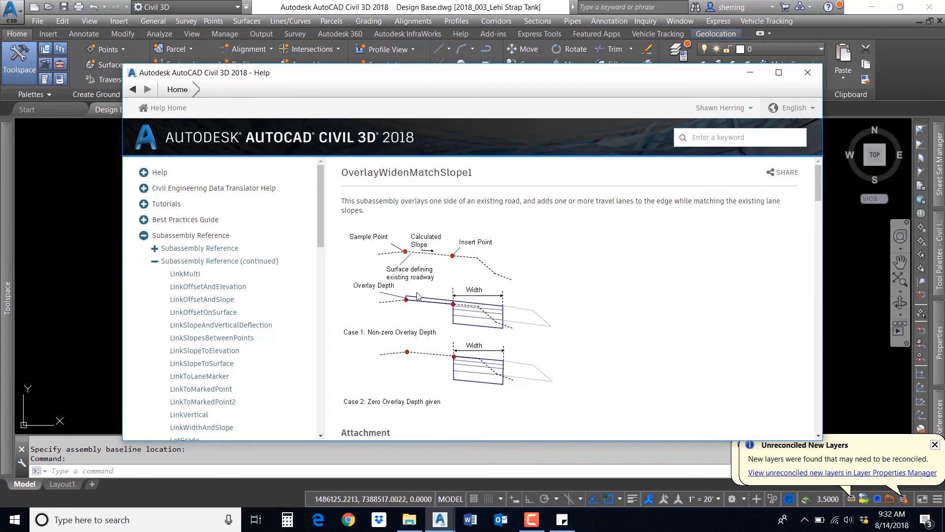
scroll(449, 270, "down", 10)
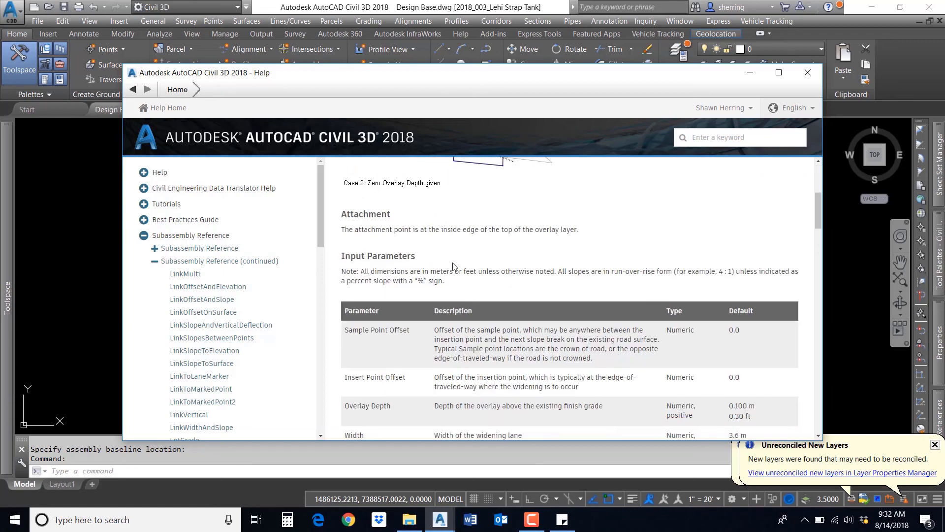
scroll(449, 269, "down", 10)
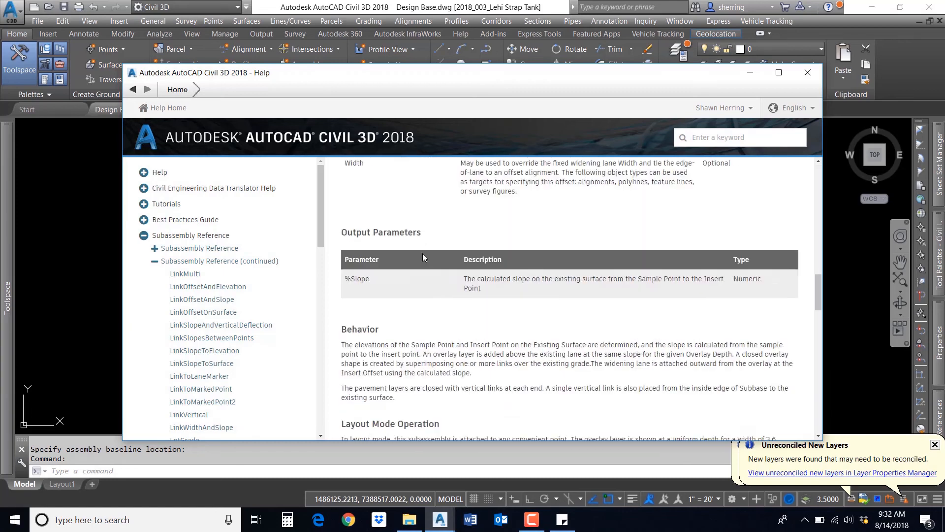
scroll(422, 256, "down", 12)
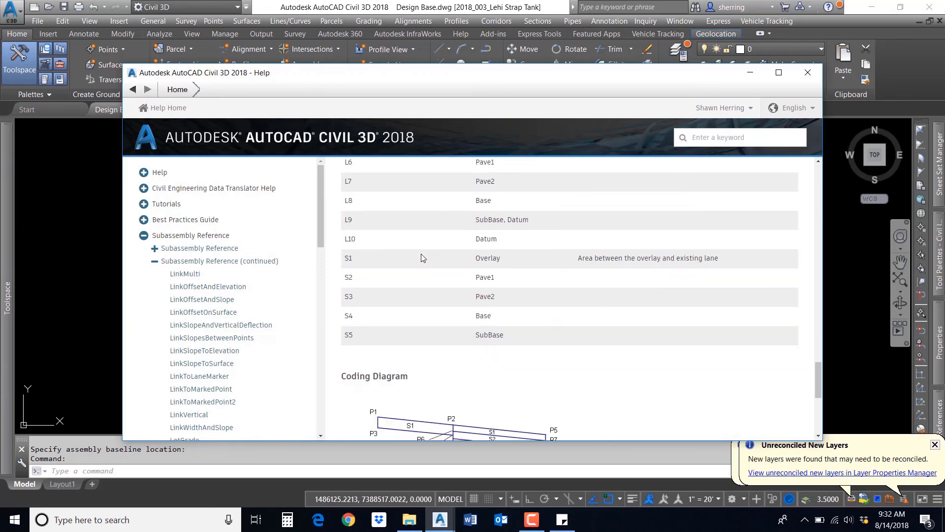
scroll(422, 258, "down", 3)
scroll(422, 259, "up", 15)
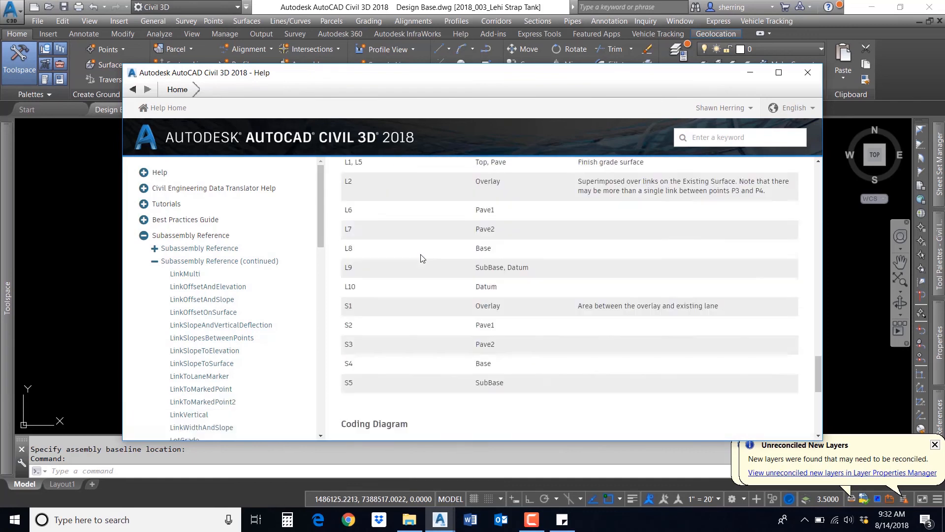
scroll(421, 261, "up", 8)
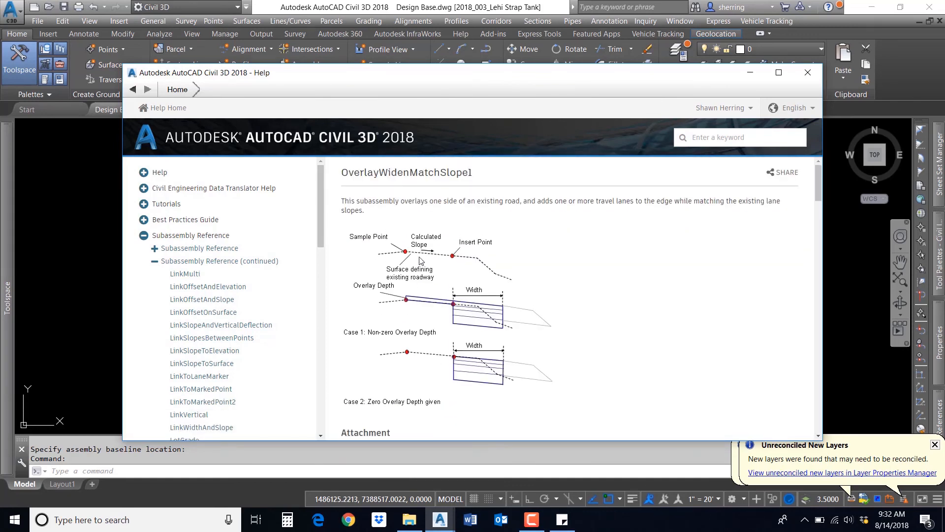
left_click(807, 72)
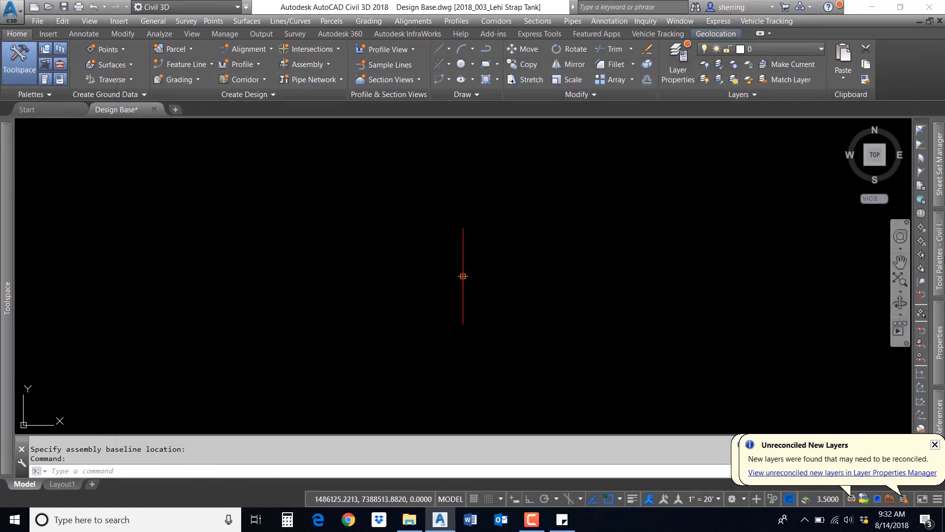
Step: Pick the OverlayWidenMatchSlope1 subassembly and set its Sample Point Offset to -20 and Width to 14
mouse_move(938, 256)
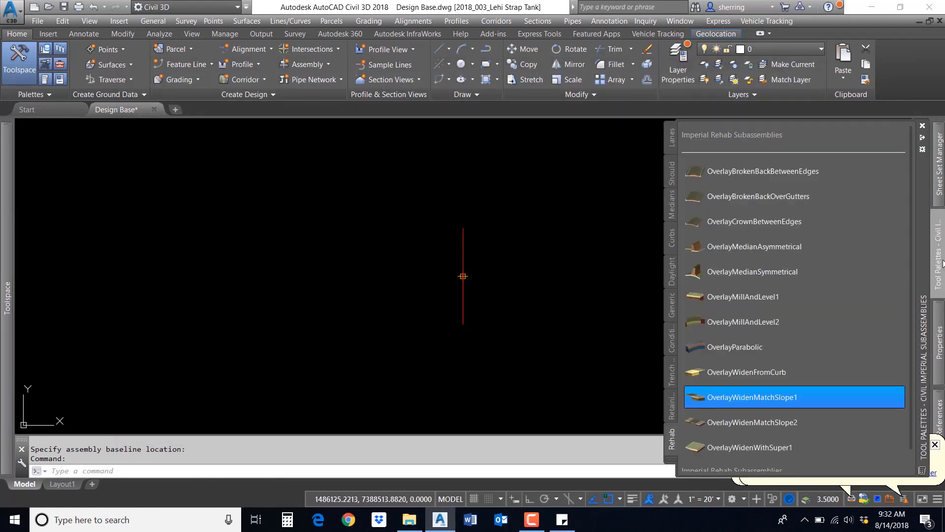
left_click(749, 397)
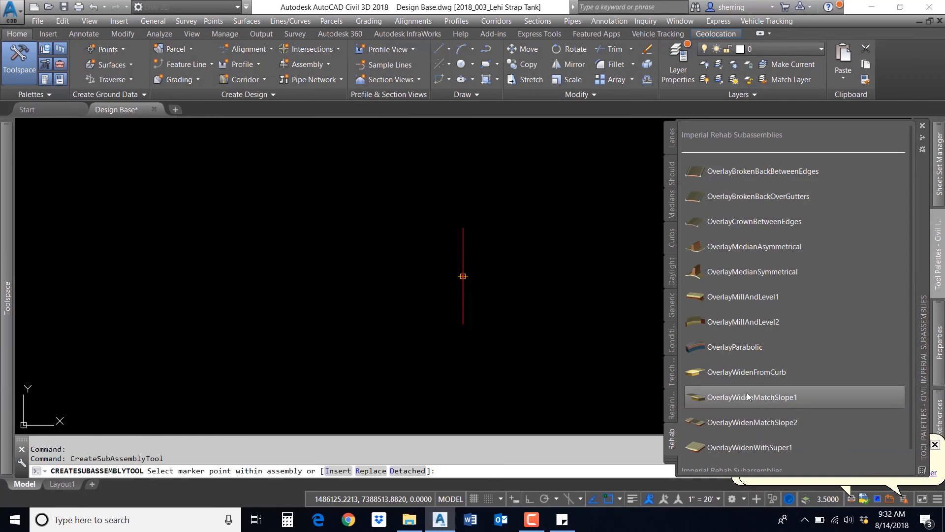
mouse_move(932, 342)
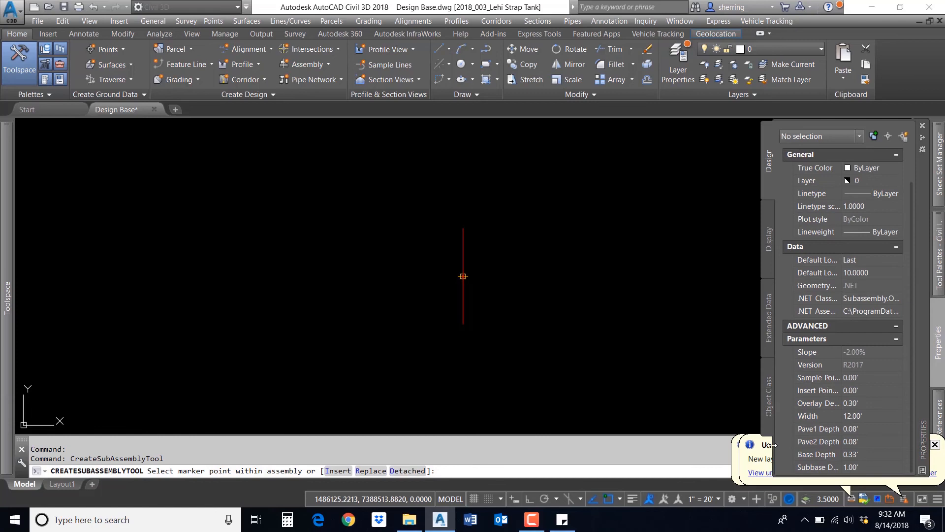
left_click_drag(765, 445, 635, 447)
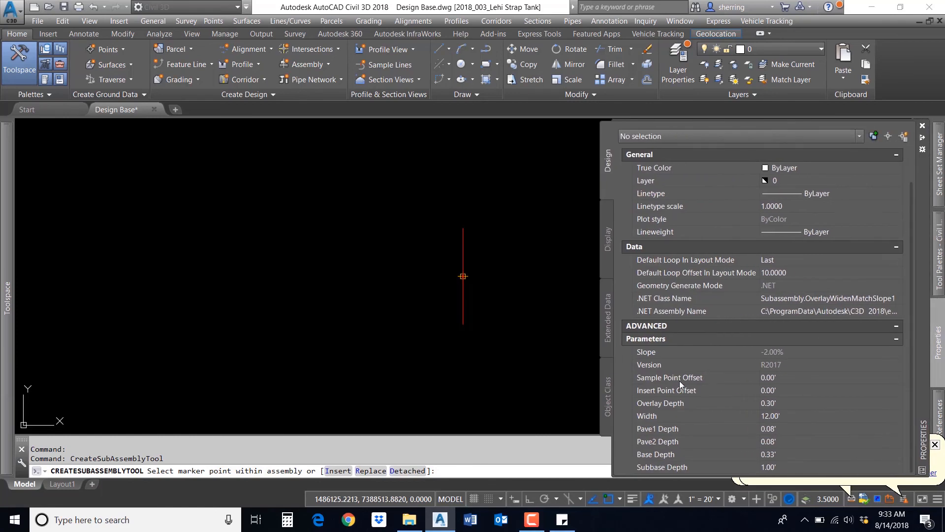
left_click(786, 377)
type("-20")
key("Tab")
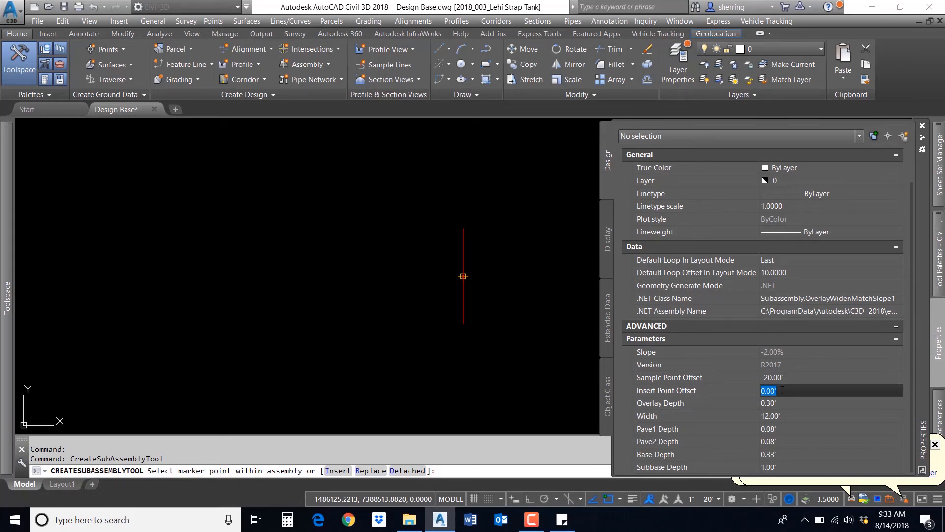
left_click(780, 404)
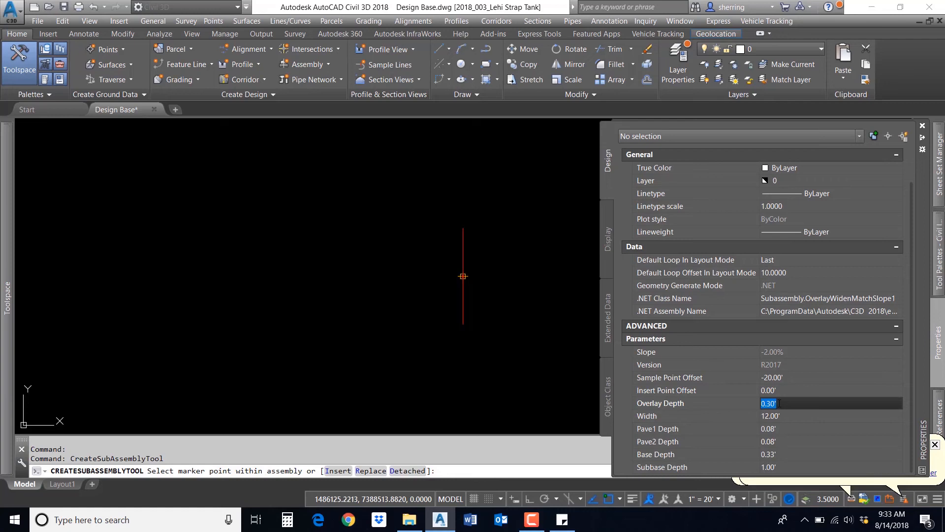
left_click(780, 416)
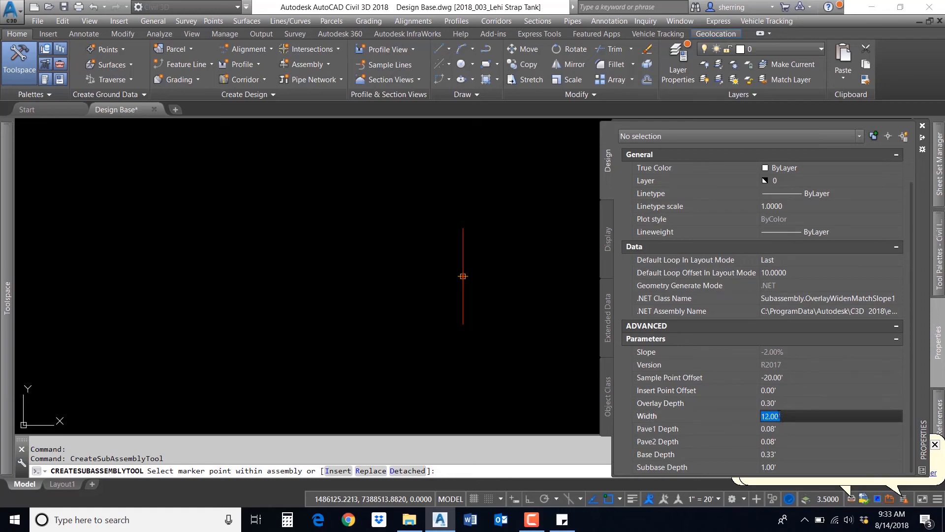
type("14")
key("Tab")
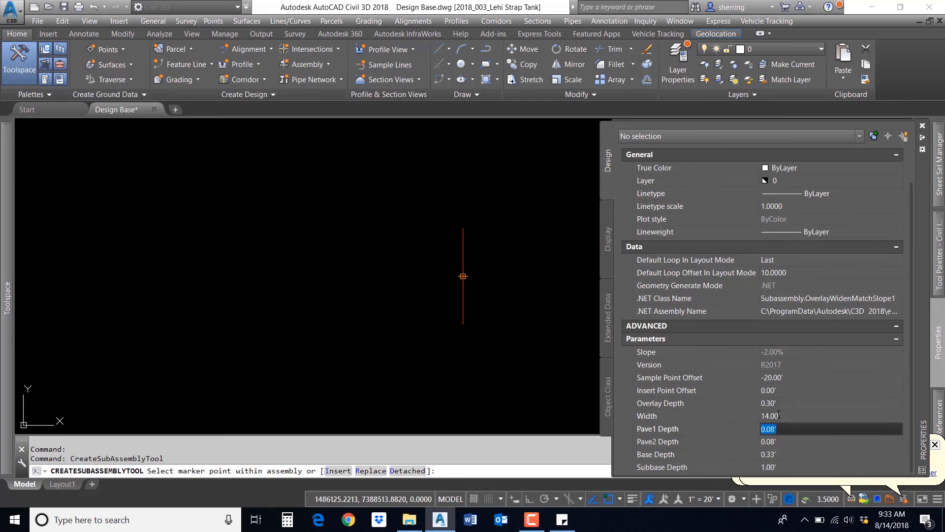
Step: Set the subassembly's Pave1 Depth to 3 inches, Pave2 Depth to 0, and Base Depth to 6 inches
type("3")
key("Tab")
type("0")
key("Tab")
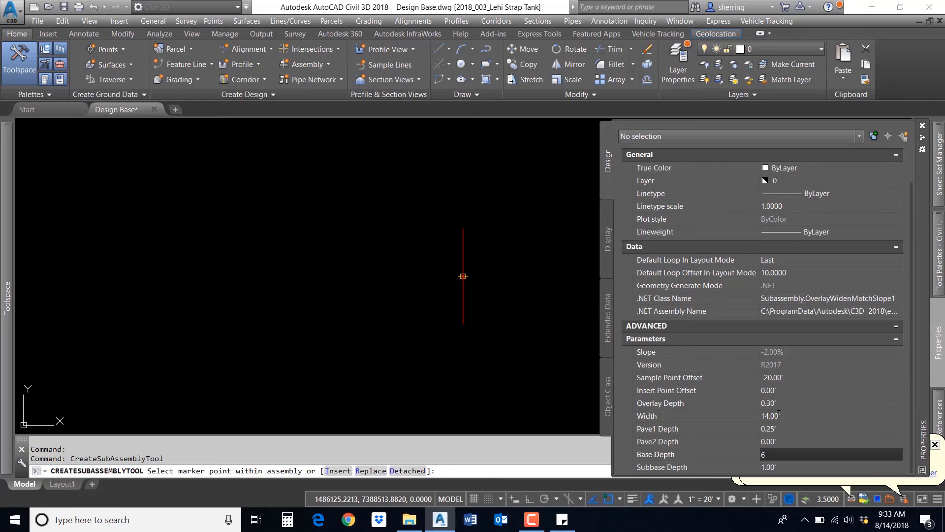
type("6")
key("Tab")
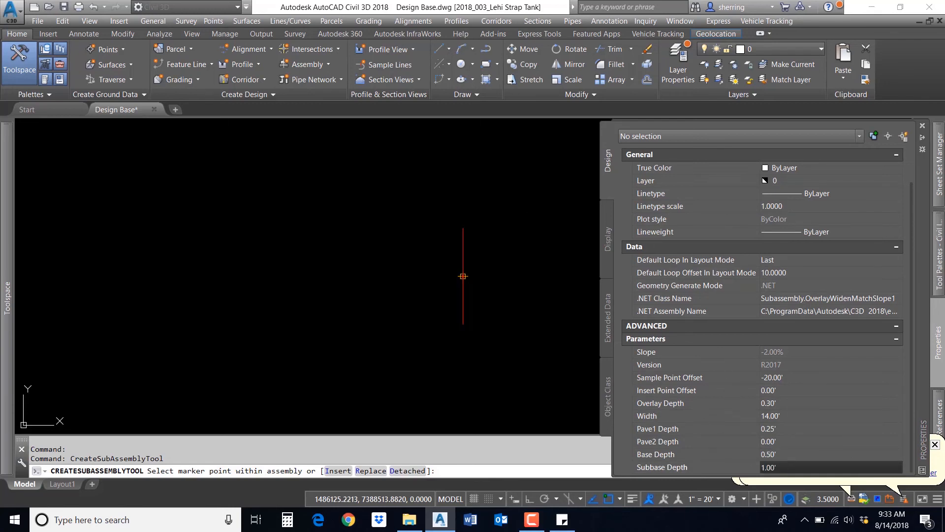
Step: Attach the OverlayWidenMatchSlope1 subassembly to the new assembly's baseline marker point
left_click(497, 198)
left_click(471, 234)
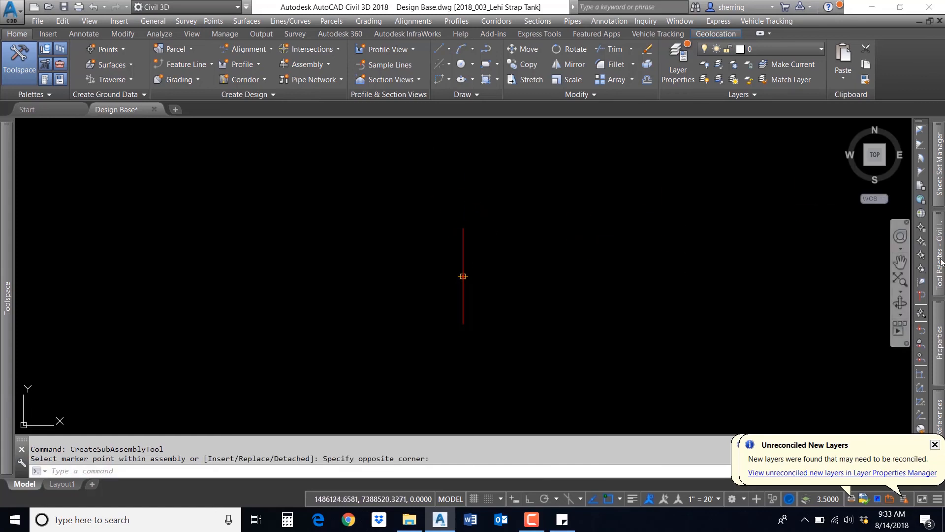
mouse_move(940, 260)
left_click(699, 163)
left_click(462, 276)
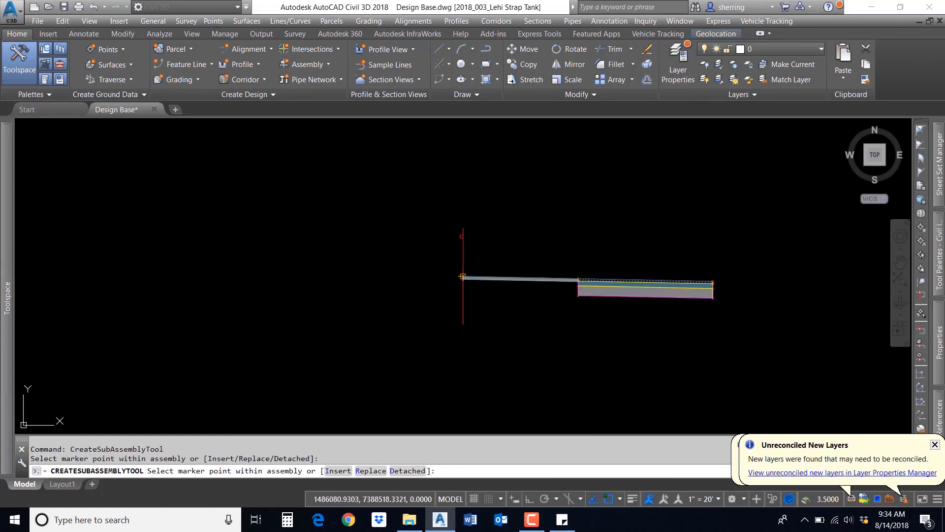
key("Escape")
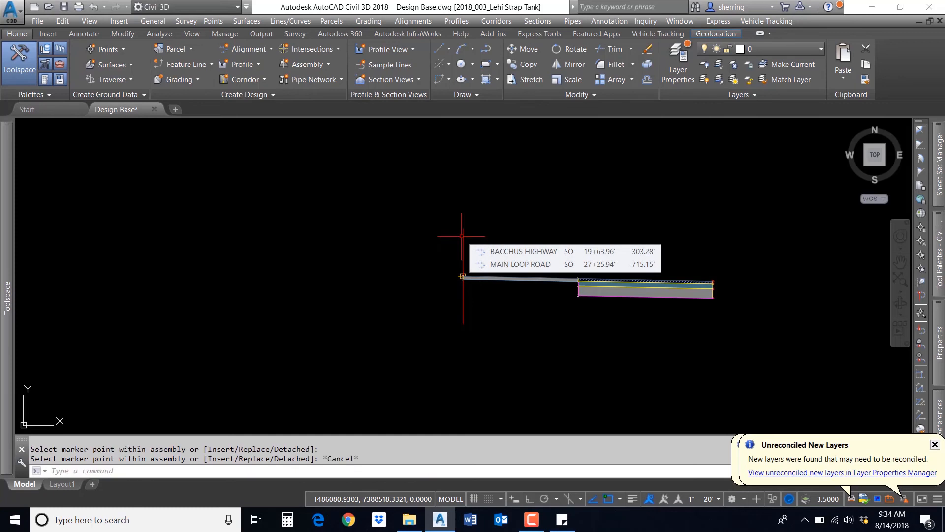
Step: Pan and zoom in to examine the attached widening subassembly on the assembly
middle_click_drag(543, 286, 388, 304)
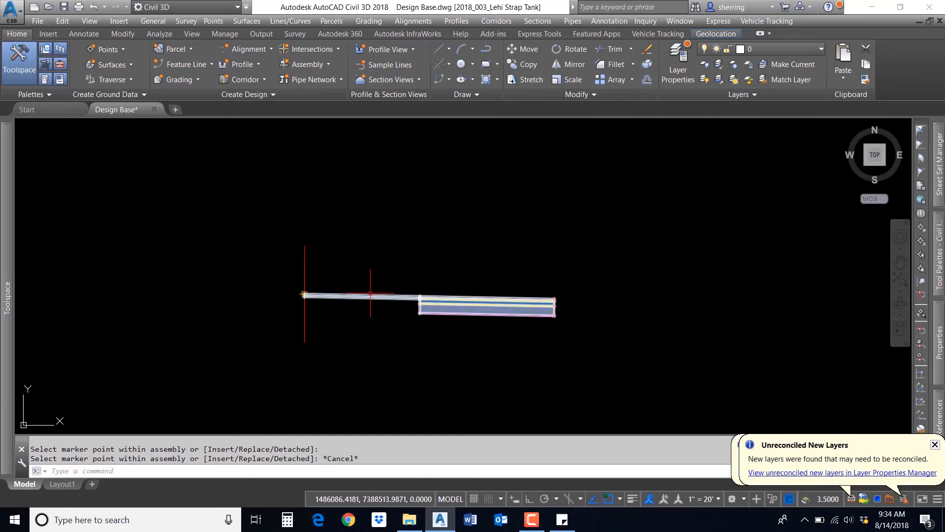
scroll(512, 322, "up", 2)
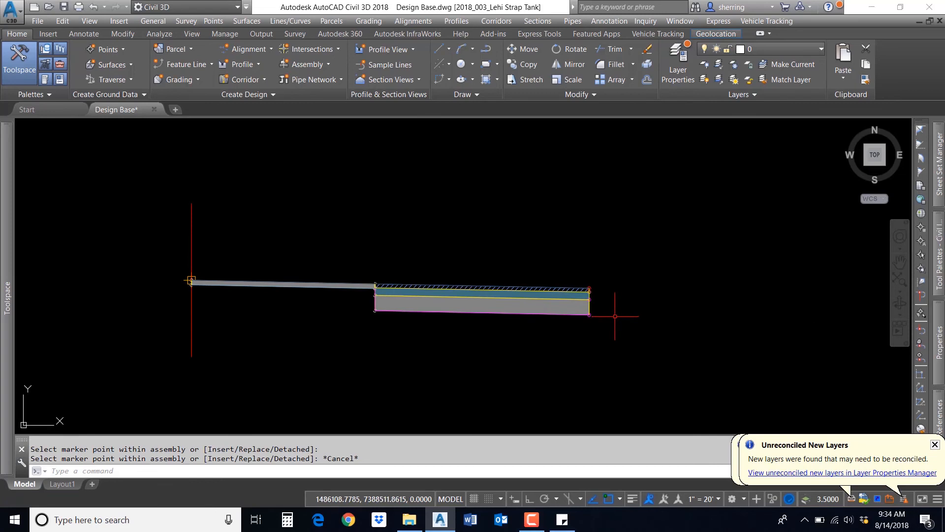
mouse_move(942, 249)
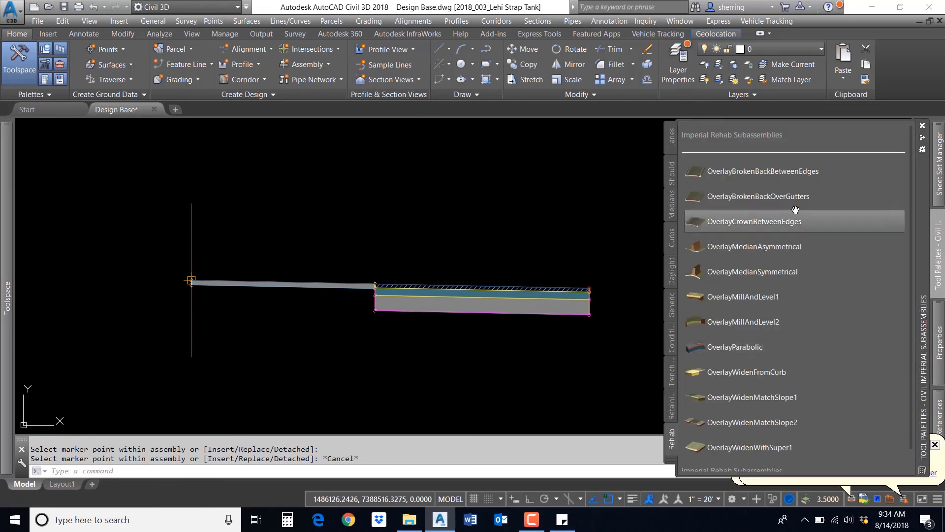
Step: Attach an UrbanCurbGutterGeneral subassembly to the outer edge marker of the widening subassembly
left_click(672, 238)
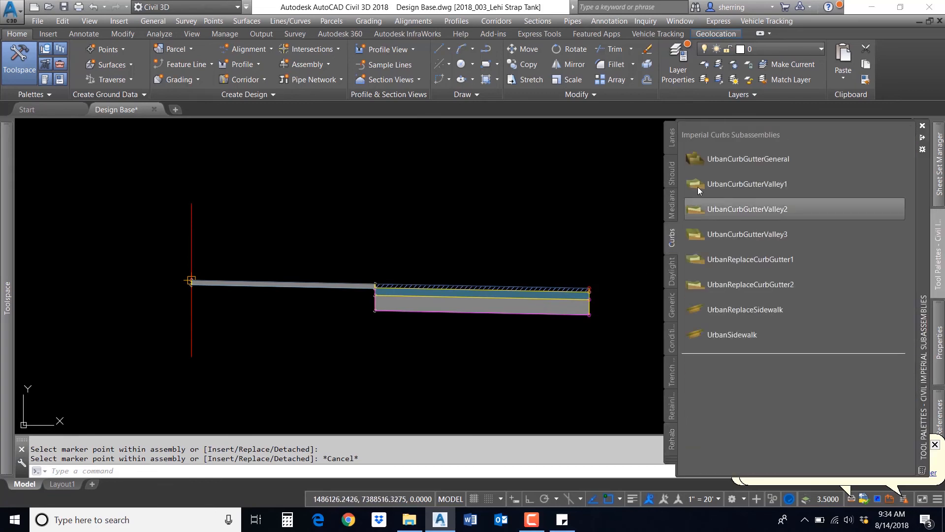
left_click(708, 161)
scroll(602, 285, "up", 6)
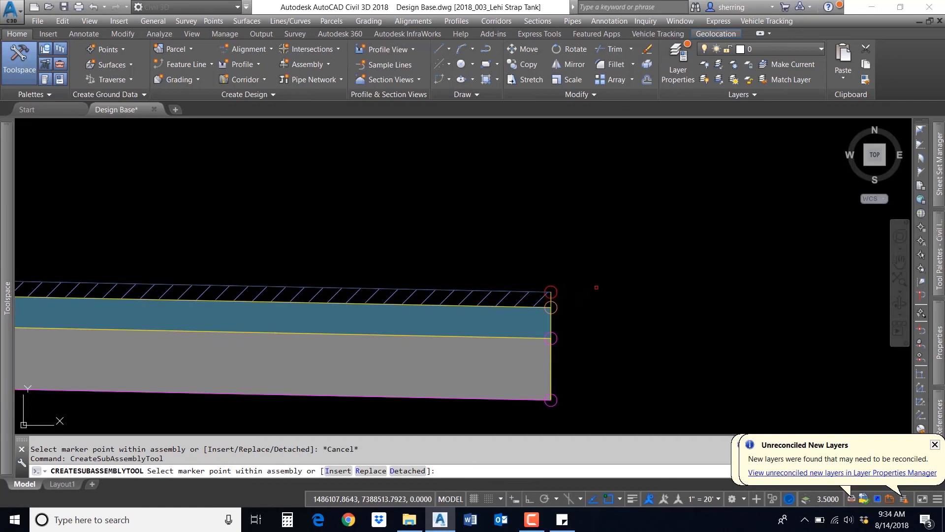
left_click(552, 290)
scroll(536, 277, "down", 4)
key("Escape")
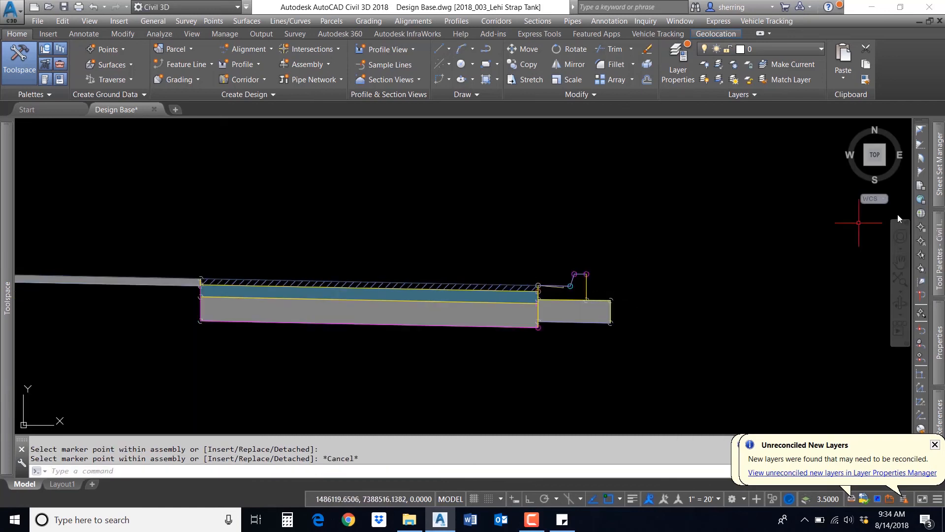
Step: Pick the UrbanSidewalk subassembly and set its Inside Boulevard Width to 8 feet
mouse_move(932, 254)
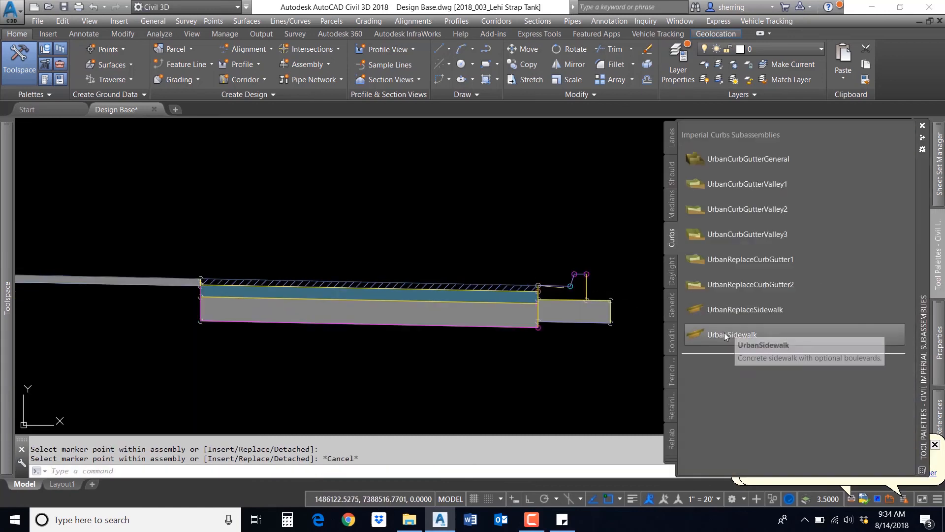
left_click(899, 318)
mouse_move(941, 322)
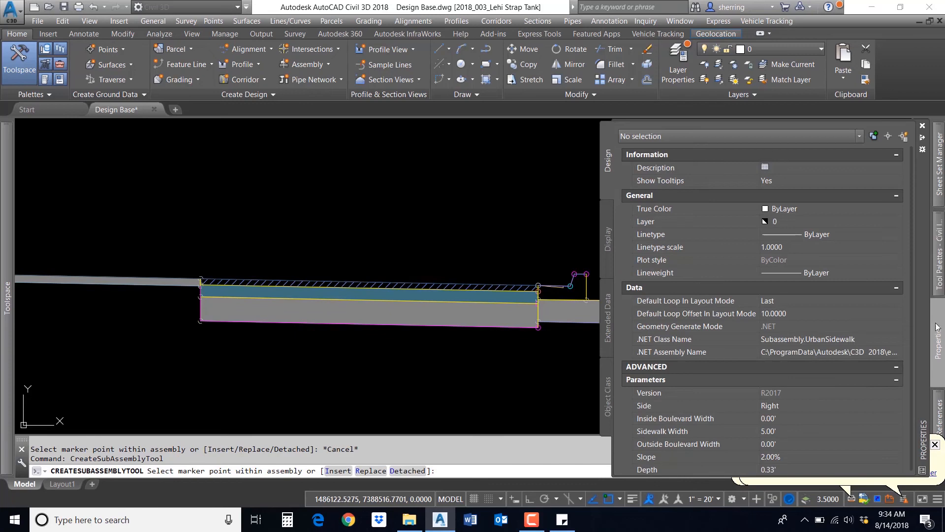
left_click(784, 418)
type("8")
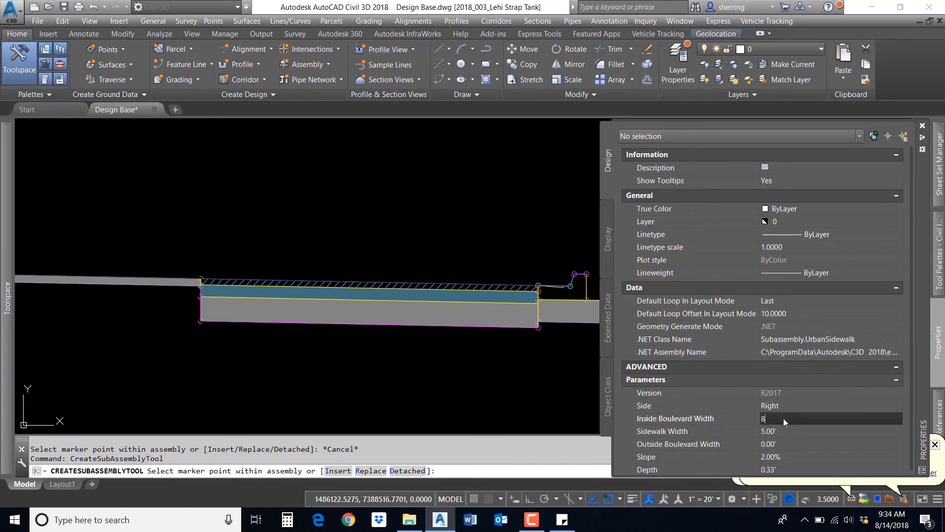
key("Tab")
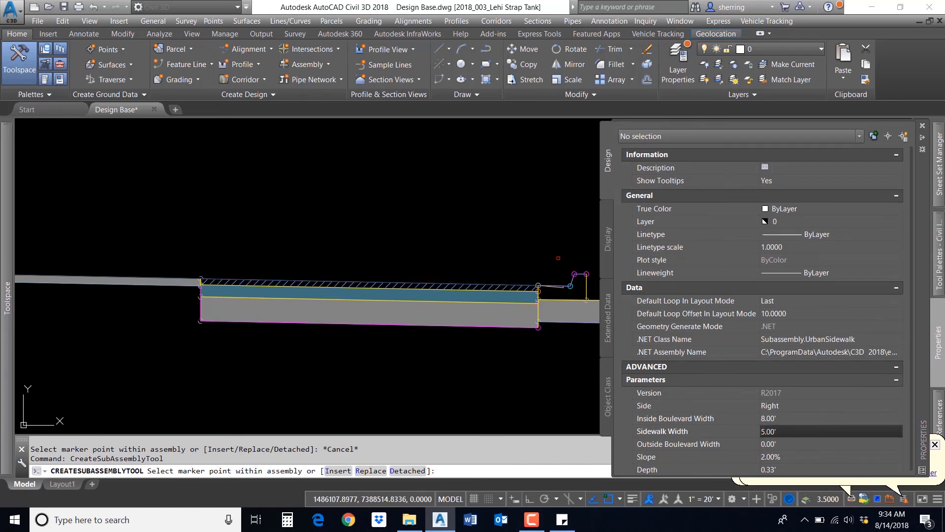
Step: Attach the sidewalk subassembly to the back of the curb
scroll(589, 273, "up", 4)
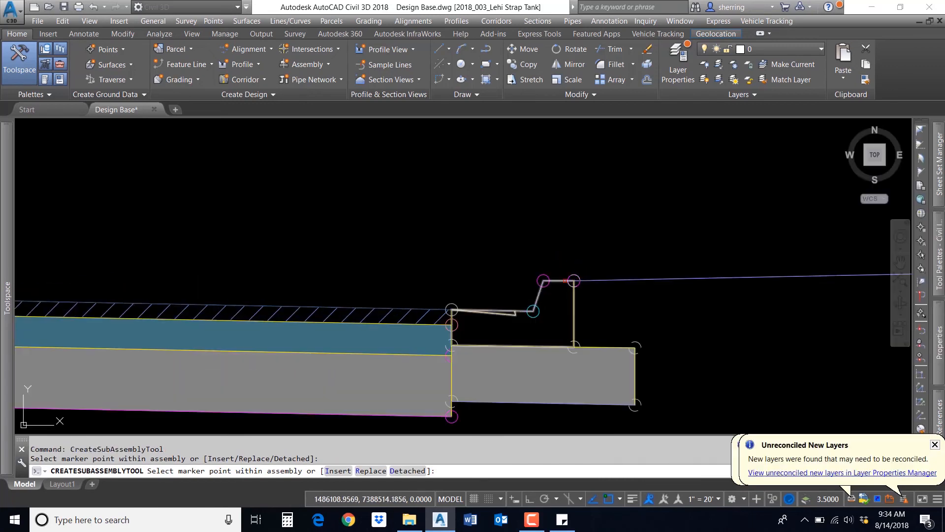
scroll(589, 273, "down", 4)
key("Escape")
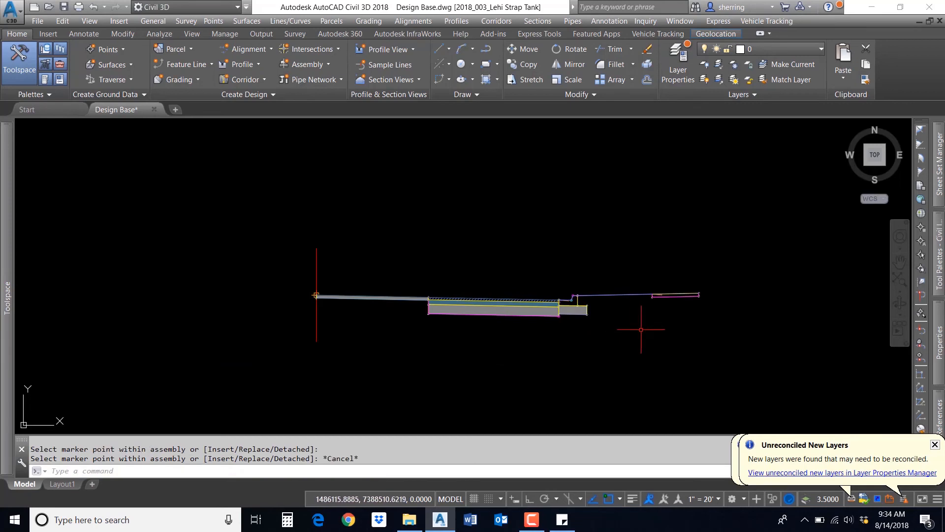
Step: Start creating a new corridor along 8200 South and name it 8200 S Widening
scroll(699, 317, "down", 13)
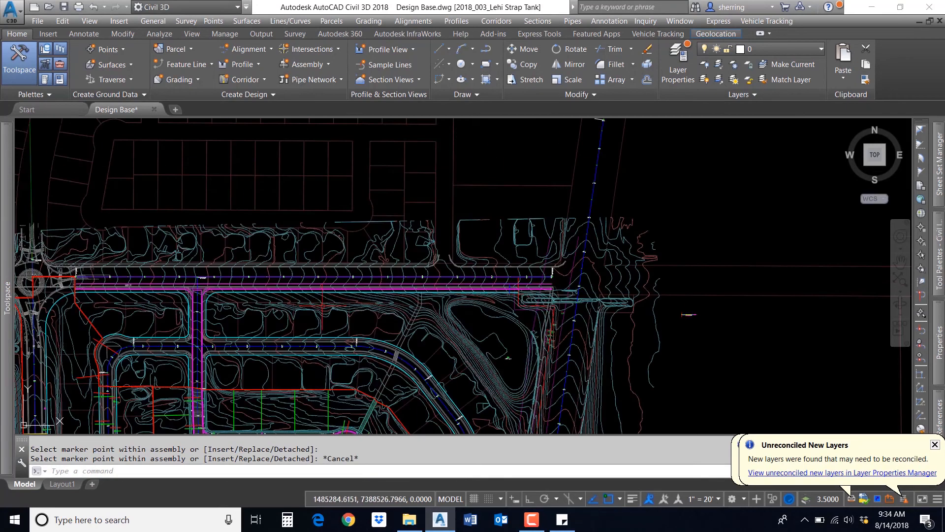
middle_click_drag(308, 304, 437, 282)
scroll(363, 262, "up", 2)
scroll(363, 263, "up", 2)
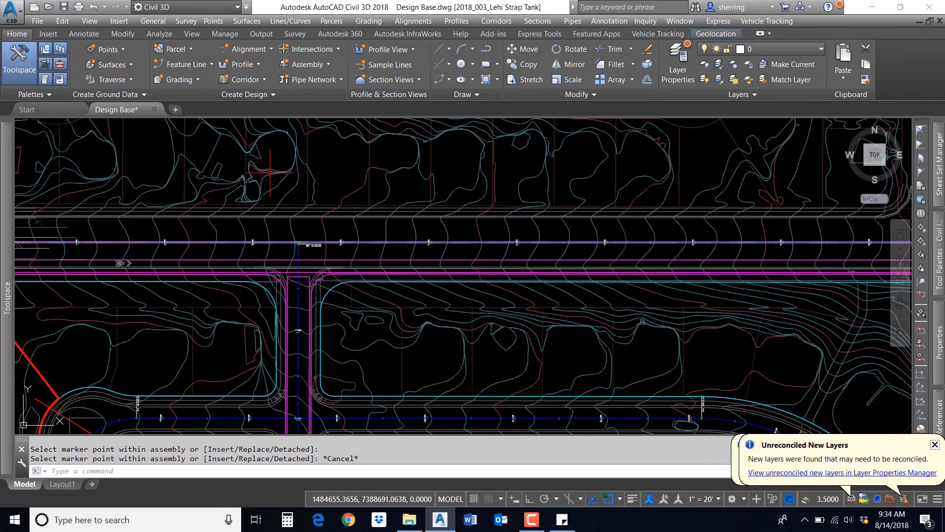
left_click(256, 80)
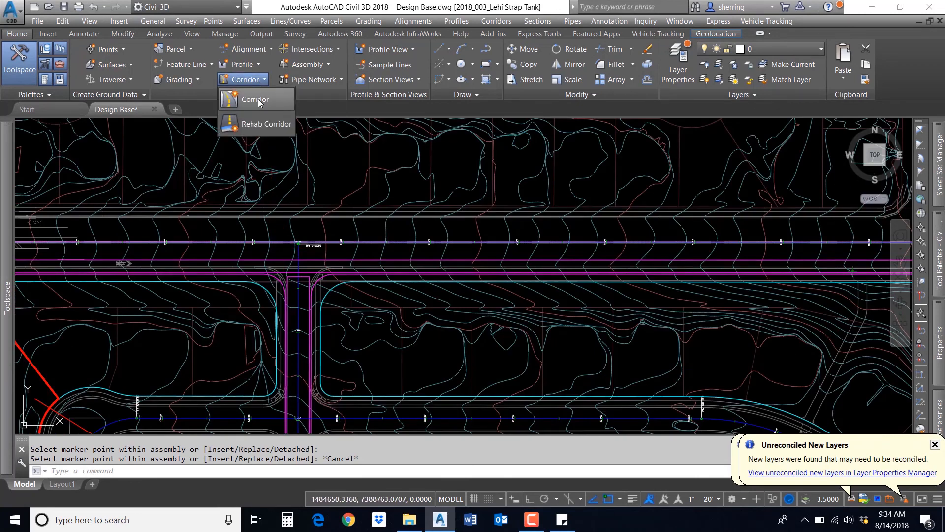
left_click(258, 101)
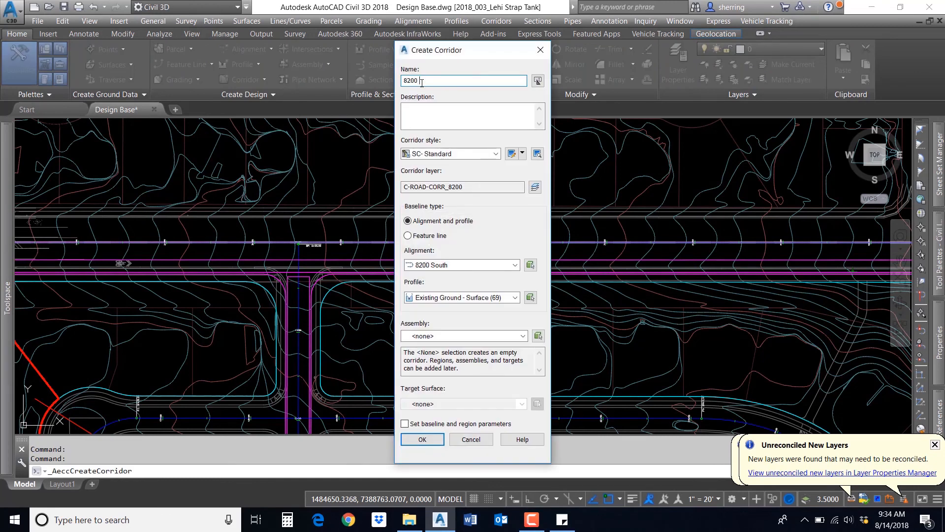
type("S Widening")
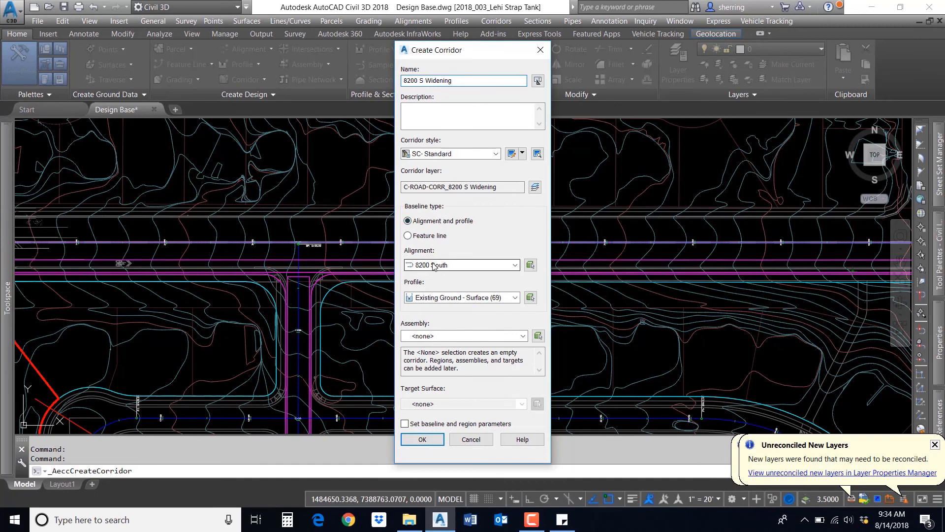
Step: Choose the 8200 South Widening assembly, turn off baseline and region parameters, and create the corridor
left_click(486, 298)
left_click(486, 306)
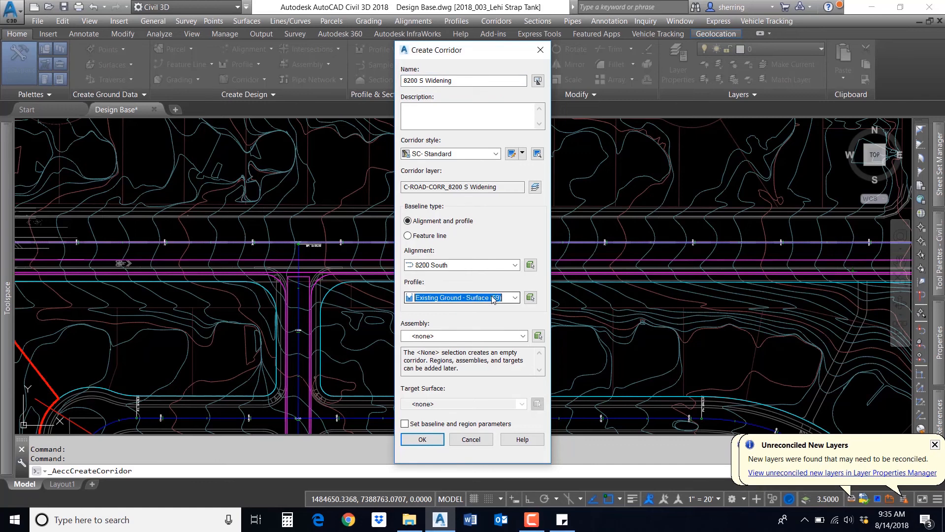
left_click(449, 336)
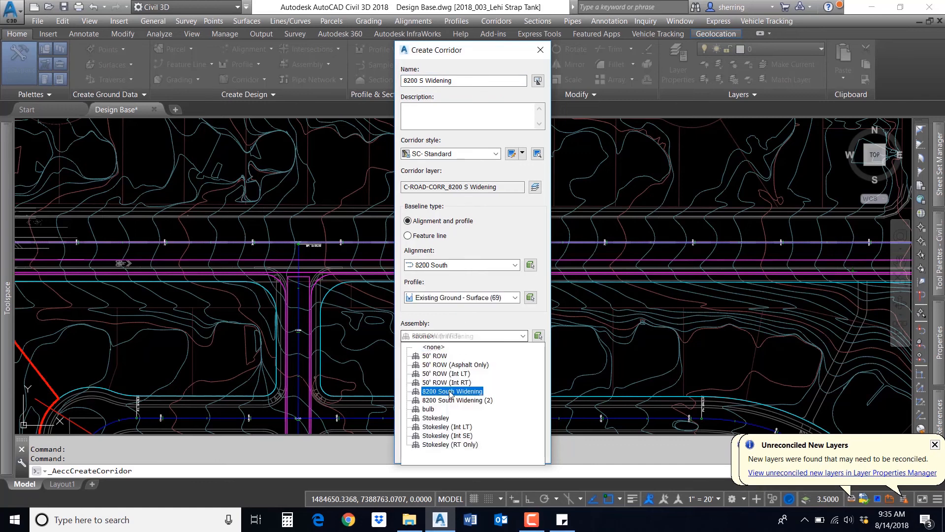
left_click(453, 391)
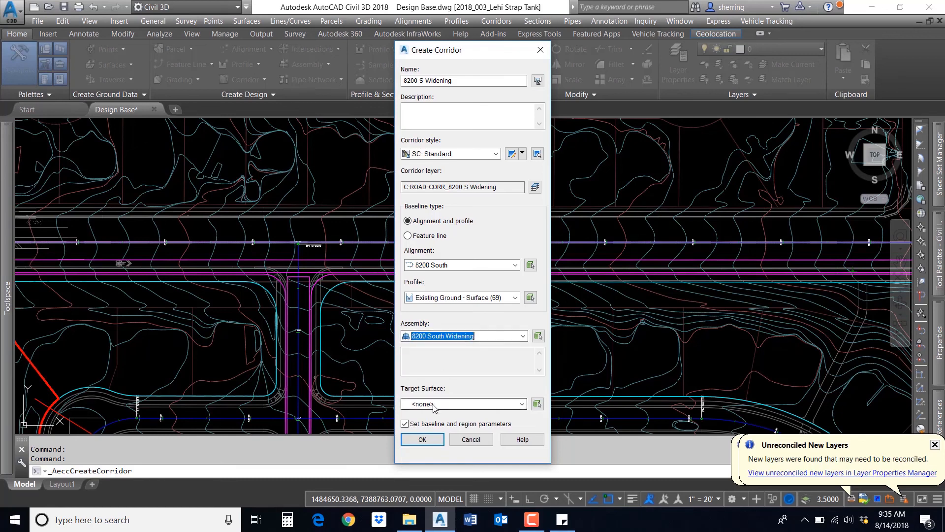
left_click(409, 423)
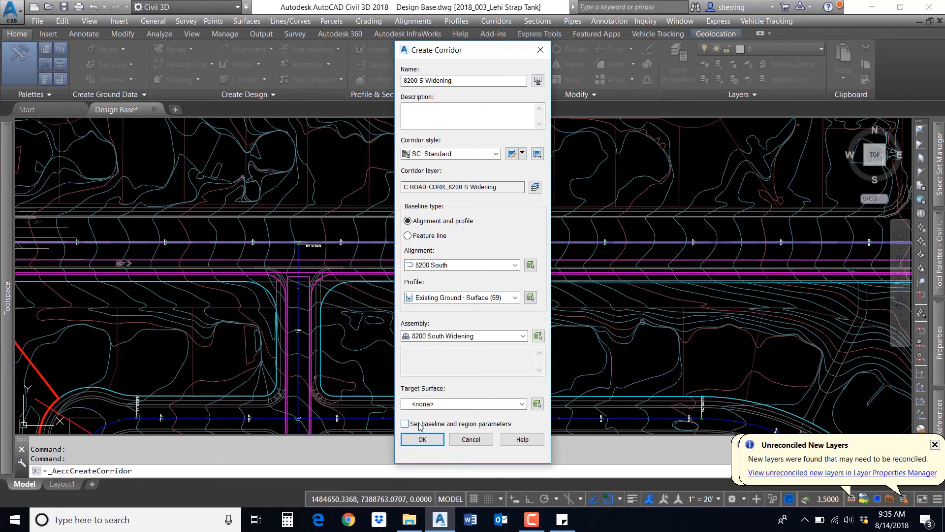
left_click(423, 438)
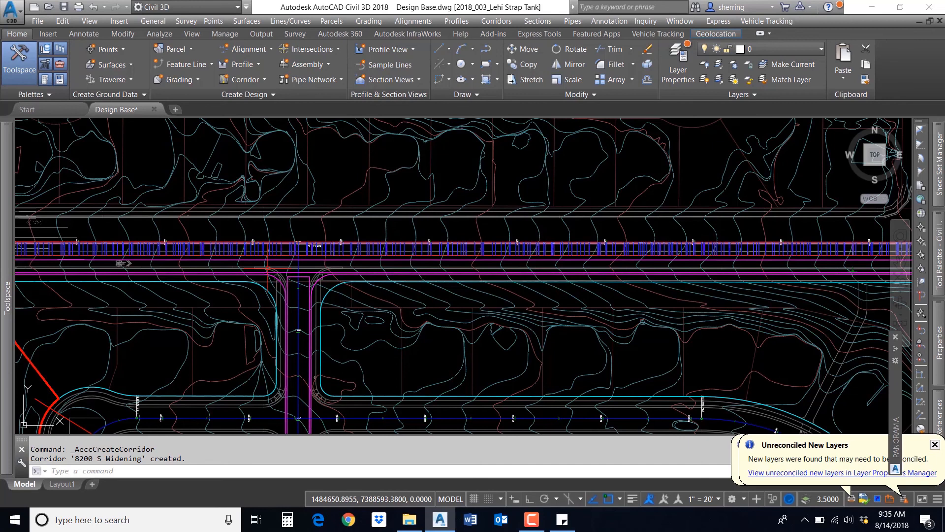
Step: Edit the new corridor region's targets and set the Existing Surface target to Existing Ground
scroll(379, 255, "up", 2)
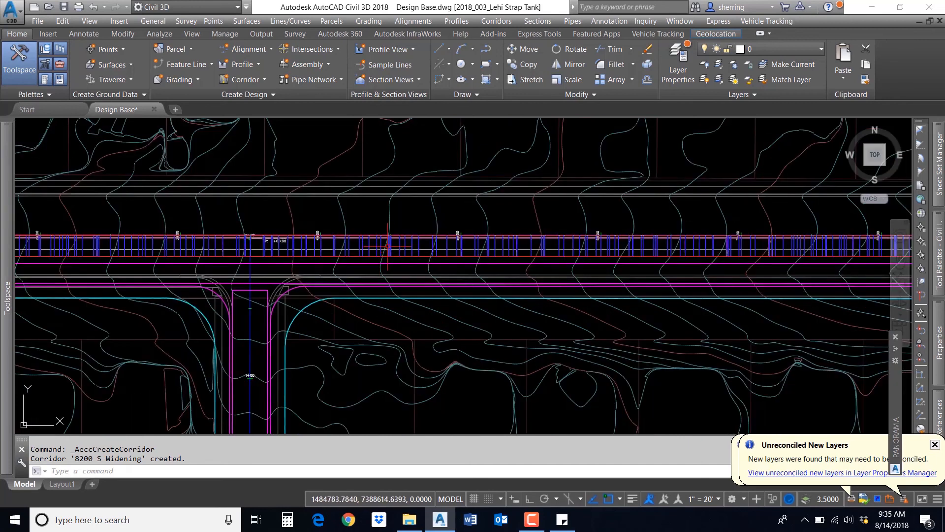
left_click(389, 244)
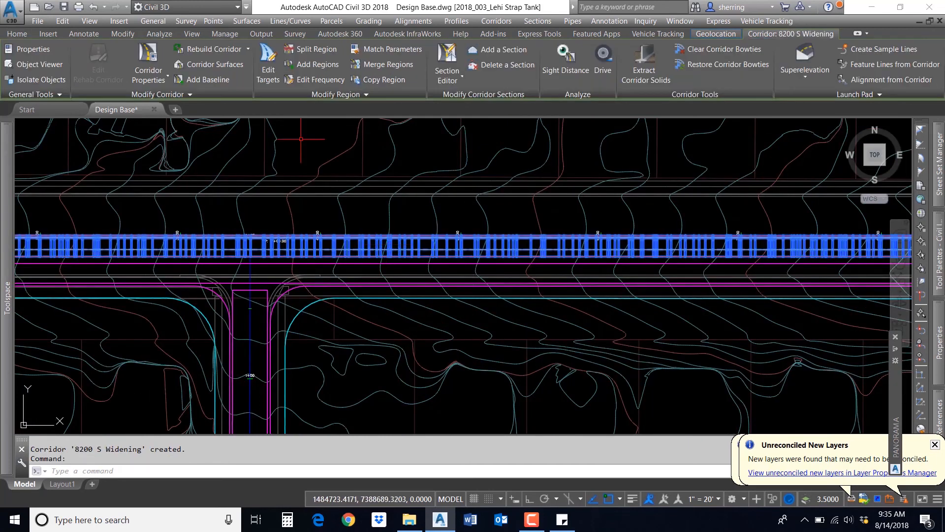
left_click(272, 75)
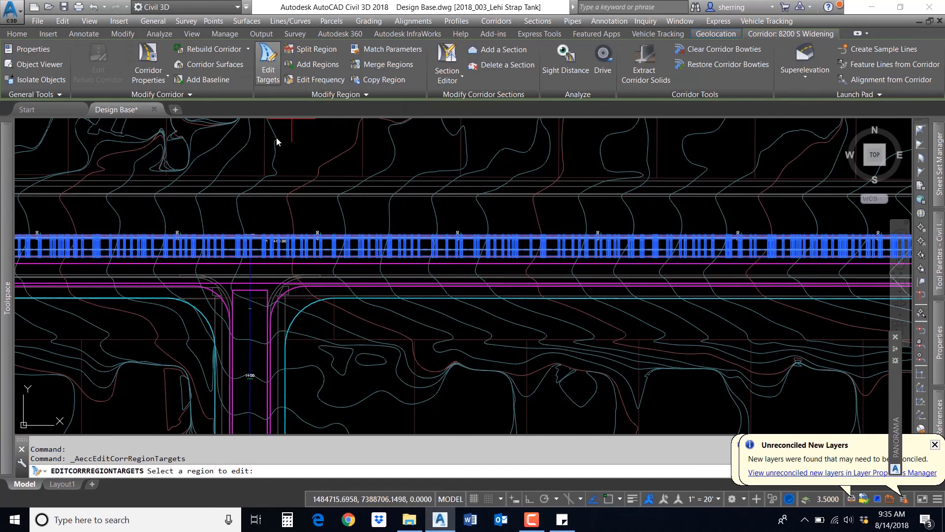
left_click(318, 248)
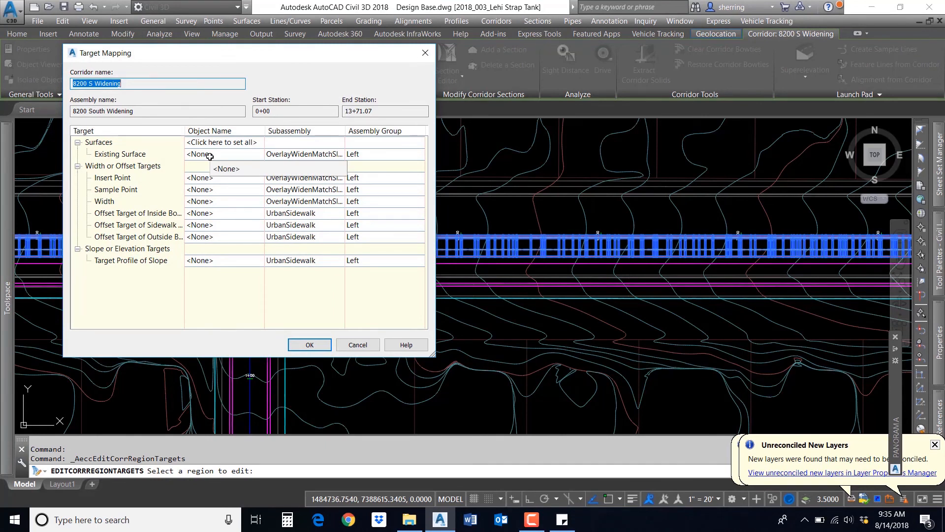
left_click(210, 155)
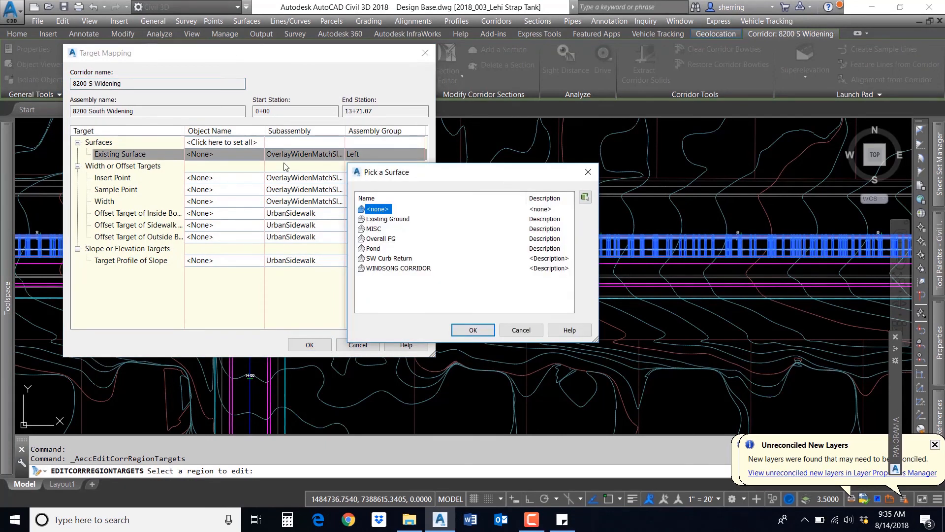
left_click(403, 219)
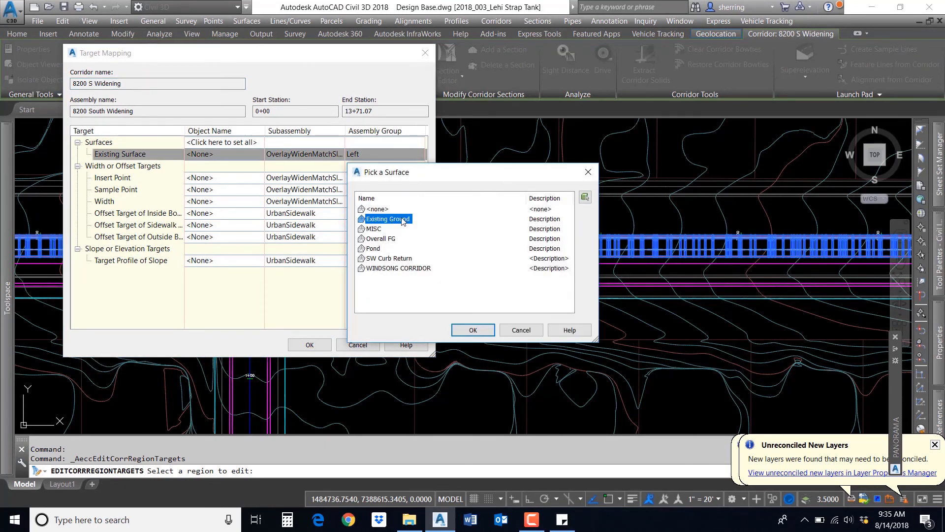
left_click(472, 330)
Step: Set the Insert Point offset target to the magenta polyline at the widening edge, selected from the drawing
left_click(128, 167)
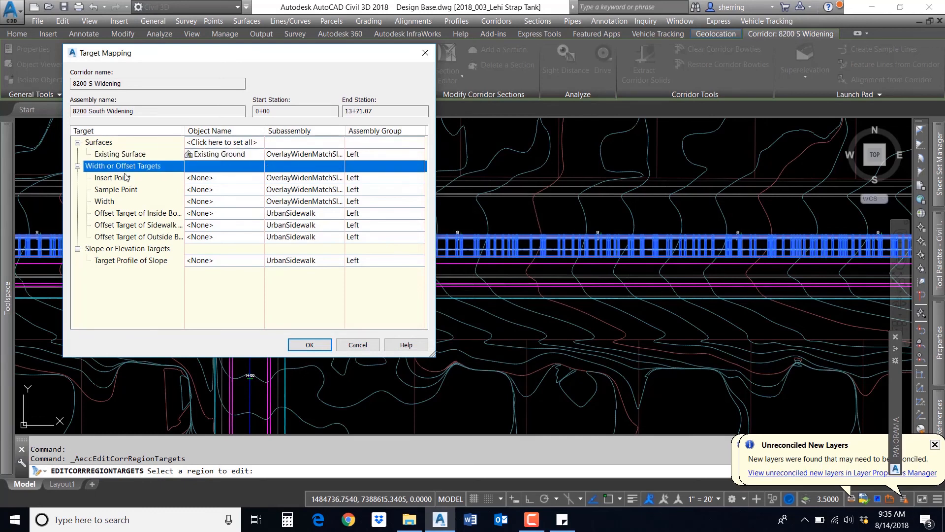
left_click(123, 180)
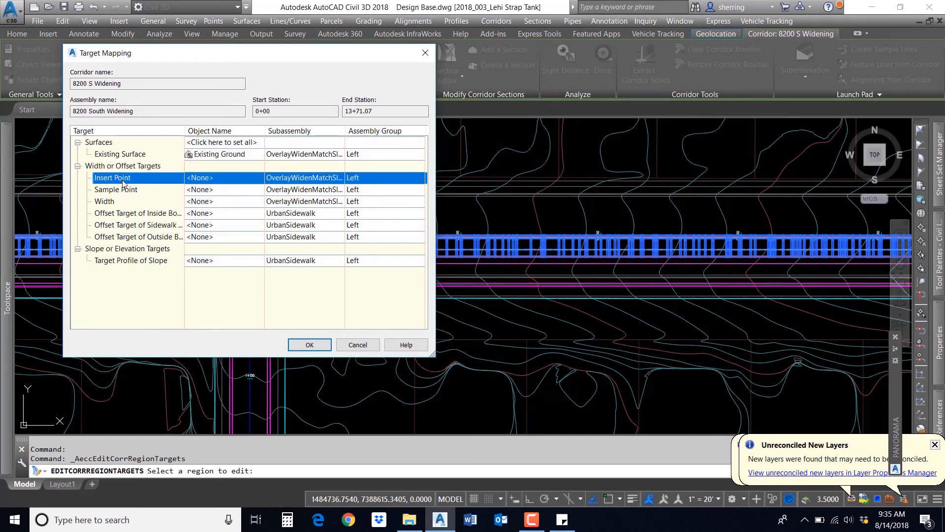
left_click(124, 194)
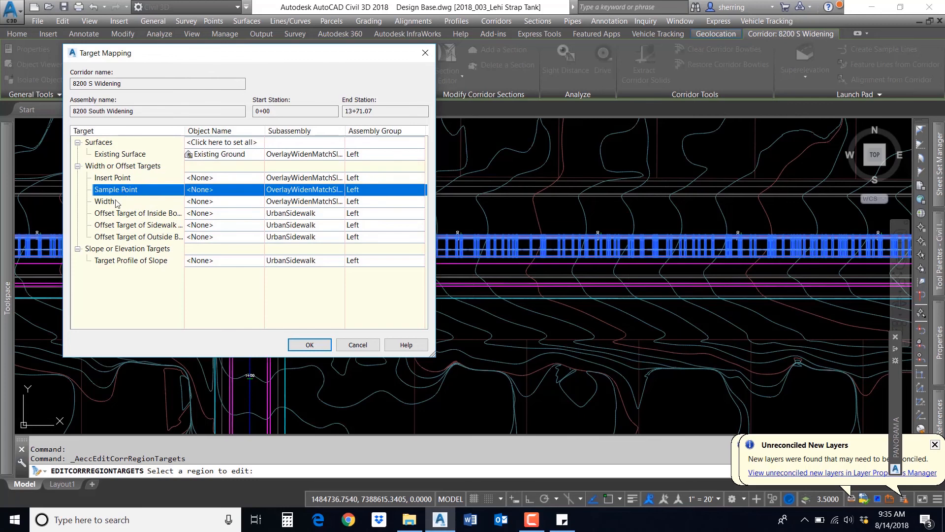
left_click(117, 202)
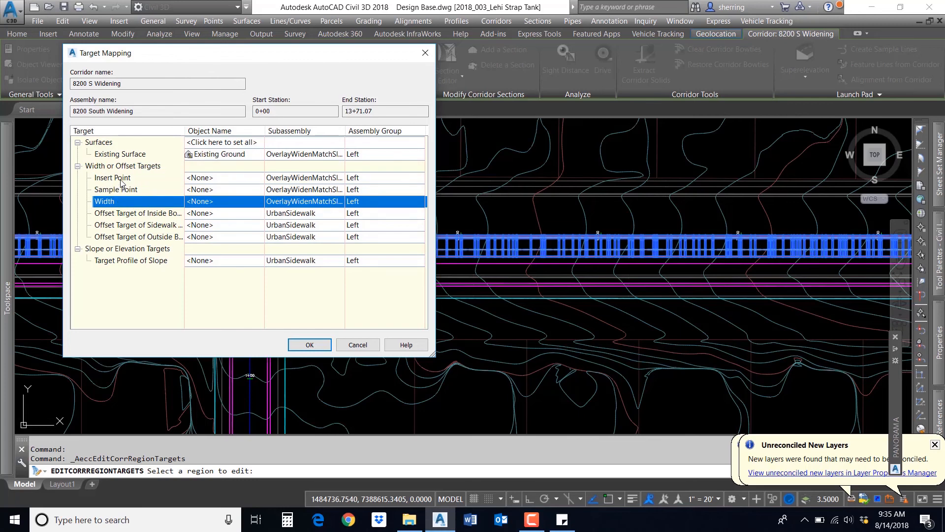
left_click(196, 180)
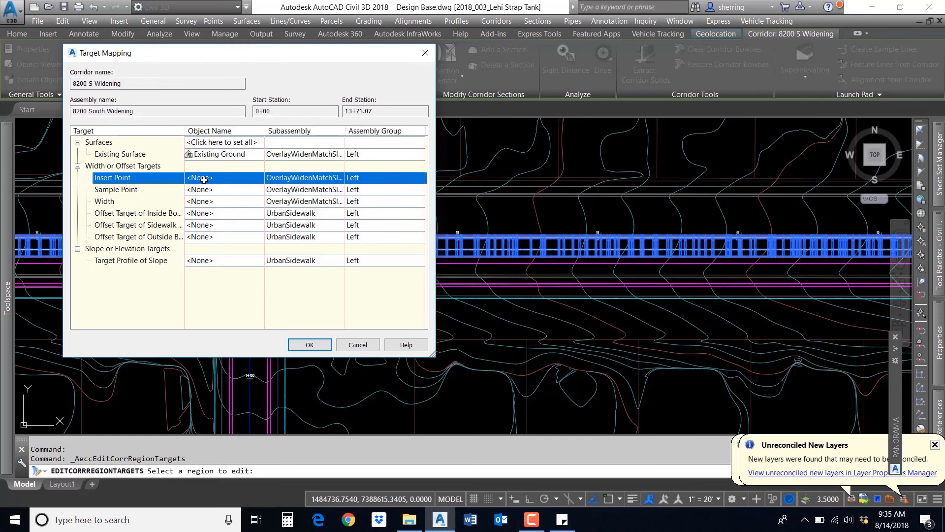
left_click(204, 179)
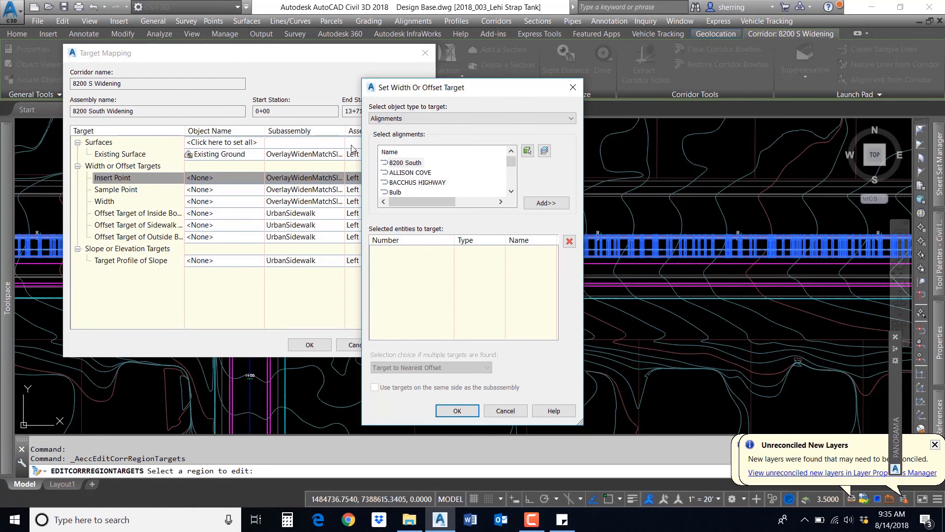
left_click(411, 119)
left_click(410, 134)
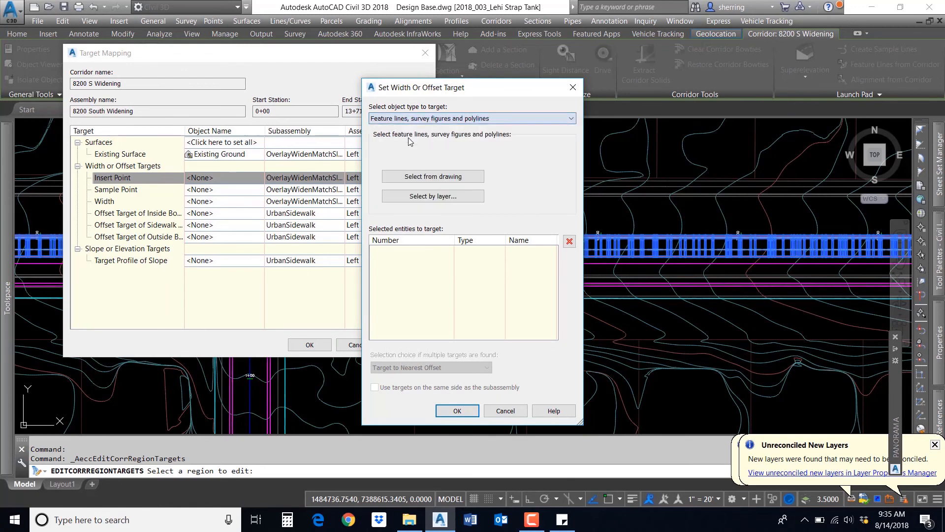
left_click(429, 177)
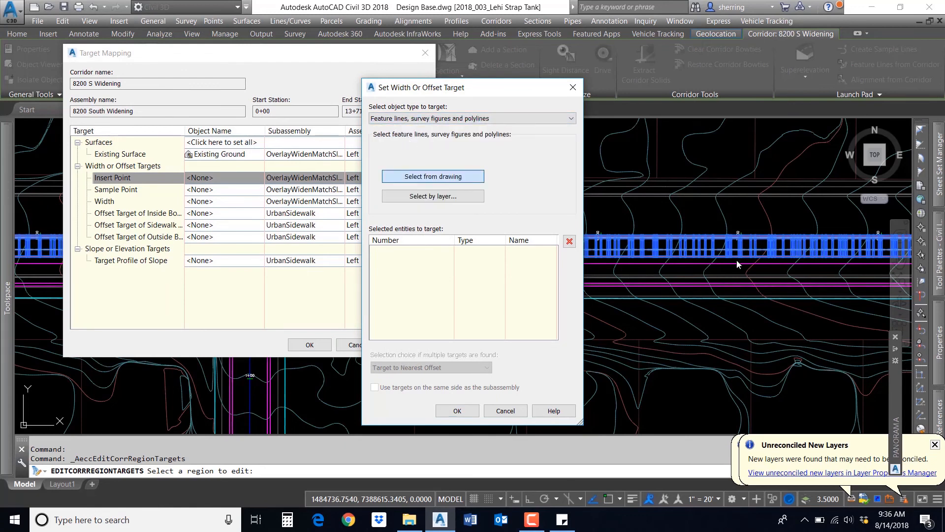
scroll(736, 259, "up", 4)
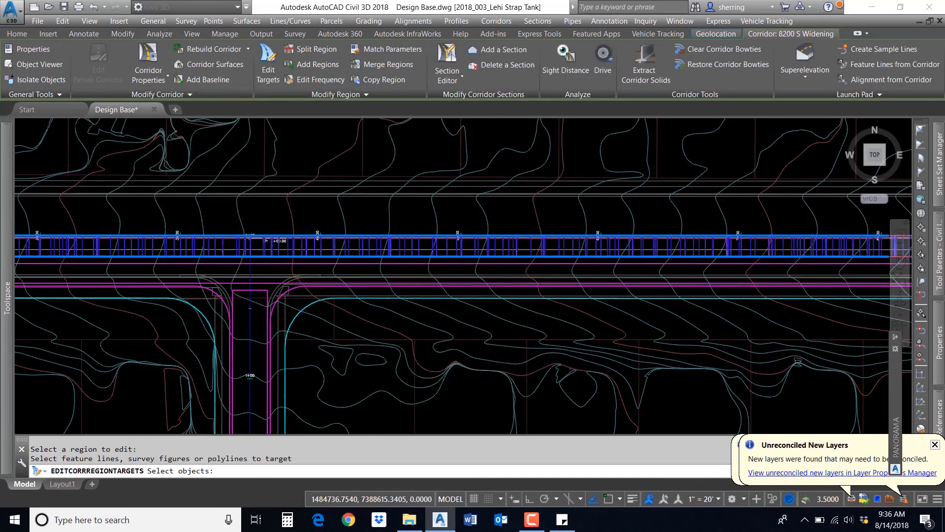
scroll(280, 266, "up", 4)
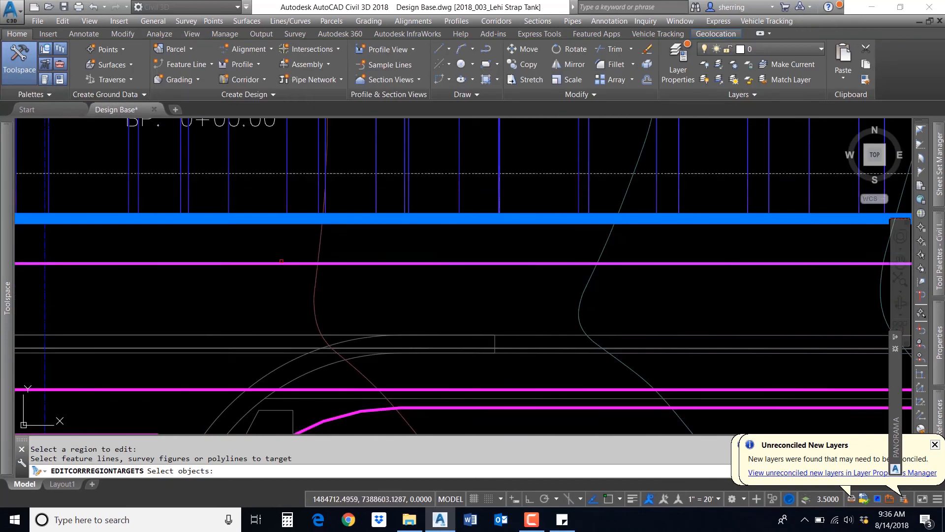
left_click(278, 264)
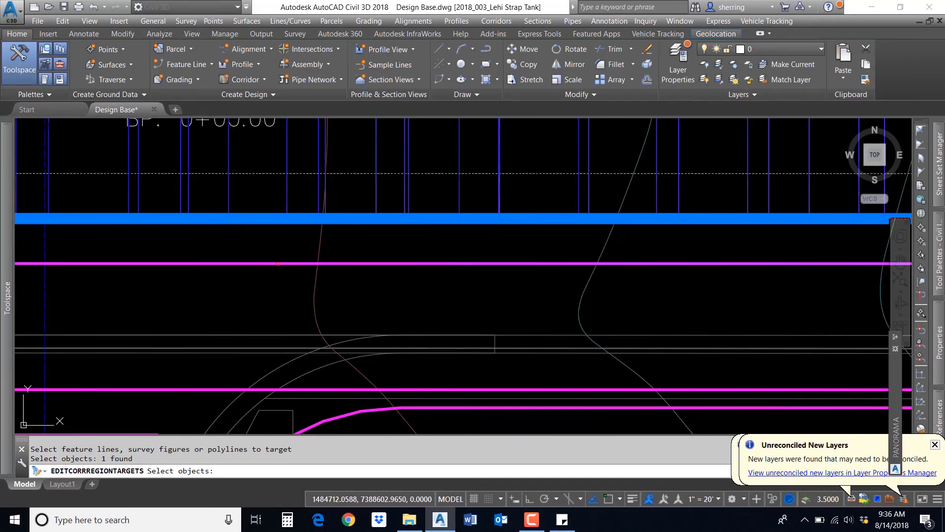
key("Return")
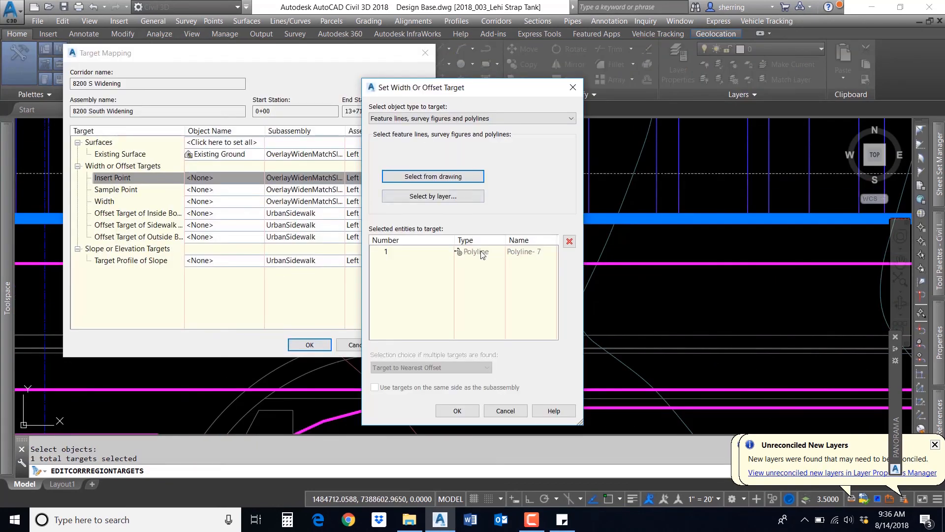
left_click(458, 411)
Step: Set the Sample Point offset target to the 8200 South alignment
left_click(136, 192)
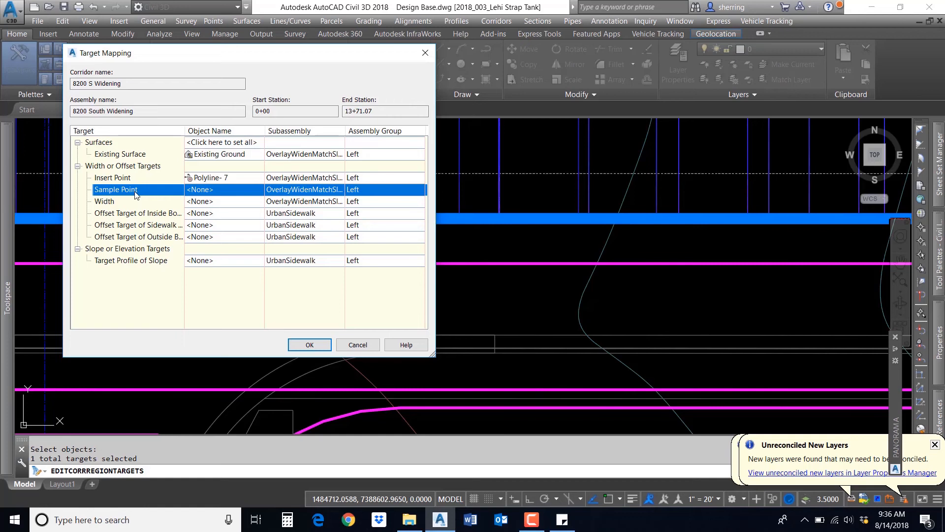
left_click(201, 190)
left_click(443, 119)
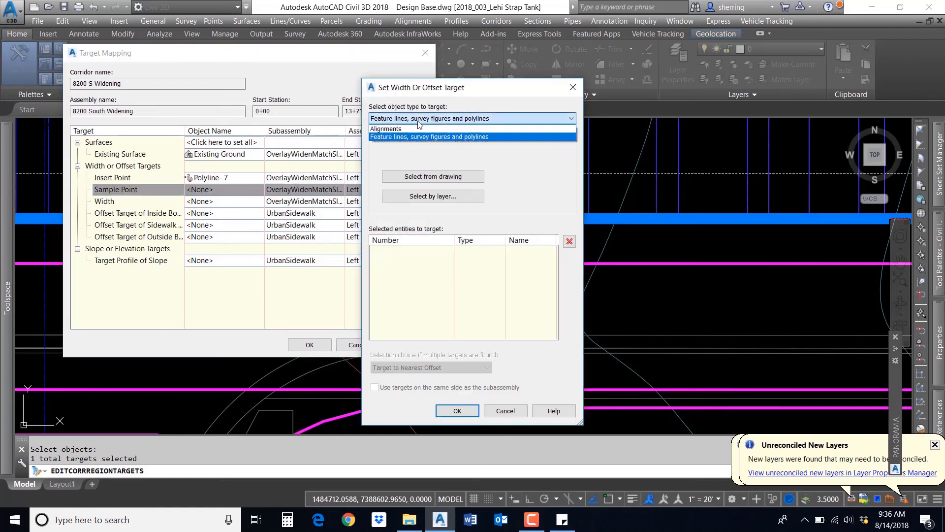
left_click(394, 127)
left_click(406, 163)
left_click(546, 203)
left_click(457, 410)
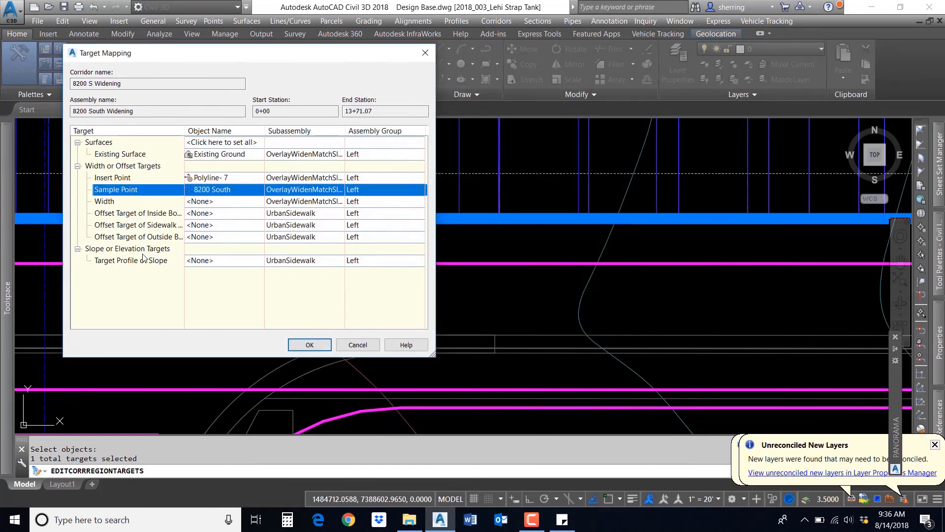
Step: Set the Width target to the lower magenta polyline picked in the drawing and apply the target mapping
left_click(114, 203)
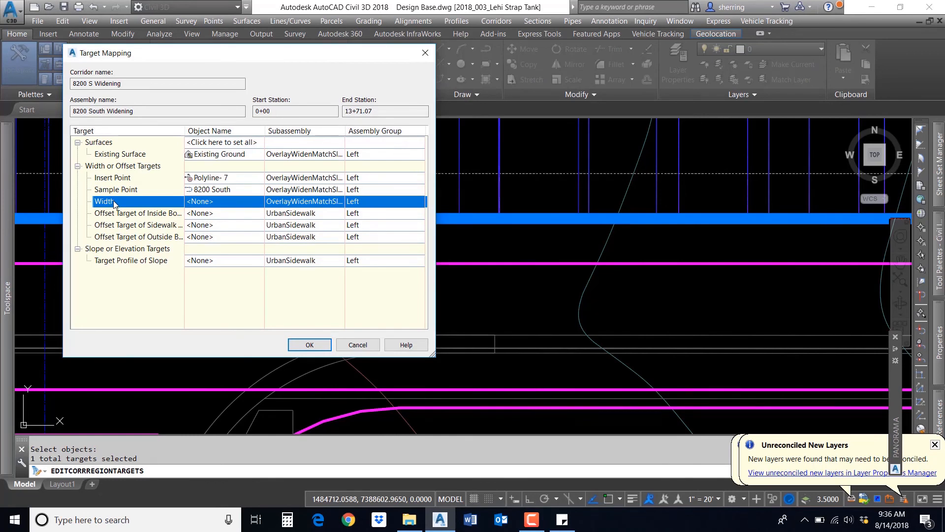
left_click(202, 201)
left_click(430, 118)
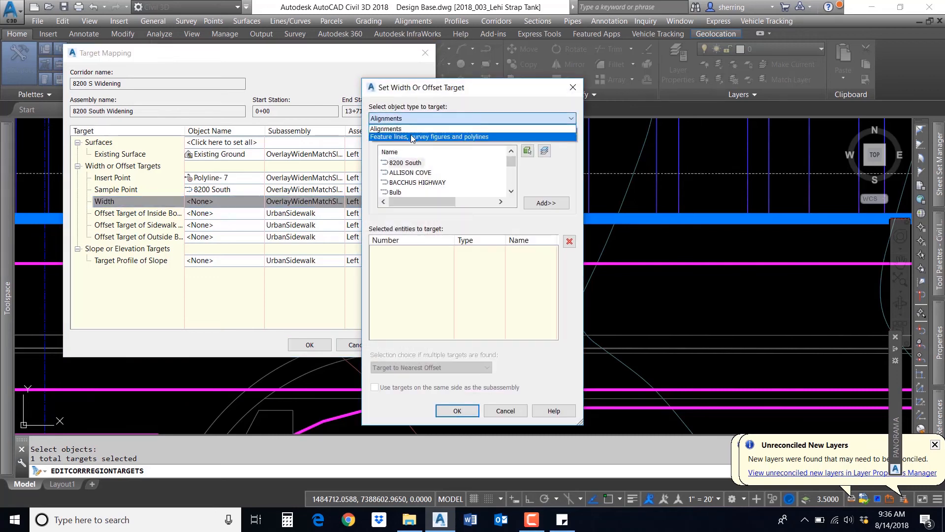
left_click(414, 136)
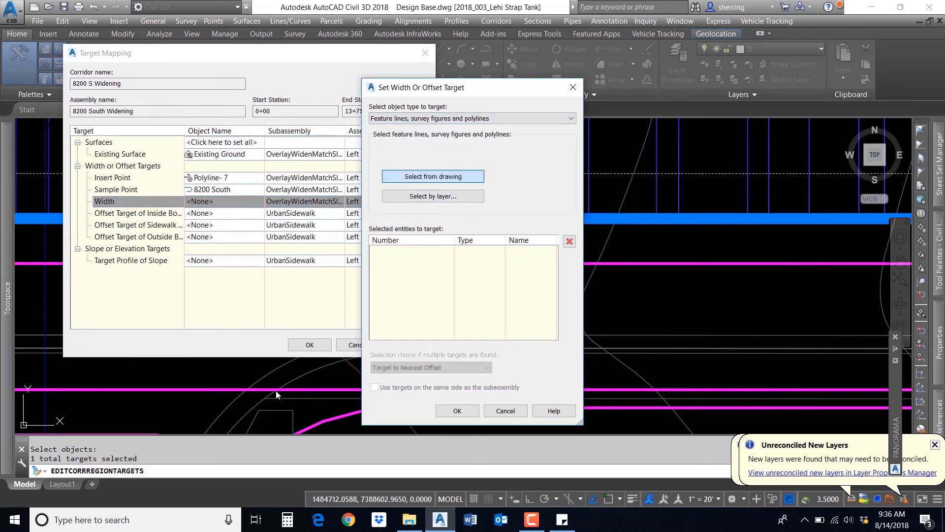
key("Return")
mouse_move(221, 385)
middle_mouse_down()
mouse_move(327, 291)
mouse_move(310, 333)
mouse_move(312, 373)
middle_mouse_up()
scroll(313, 286, "up", 2)
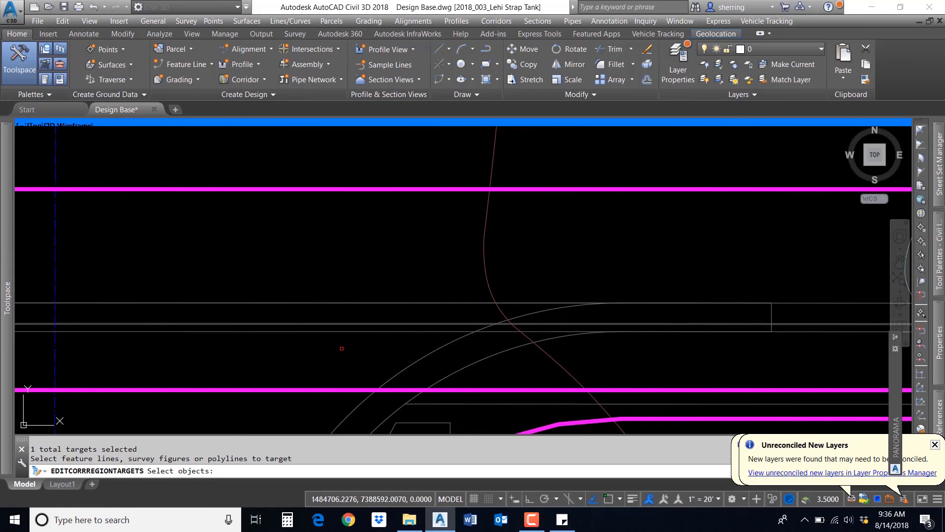
left_click(292, 389)
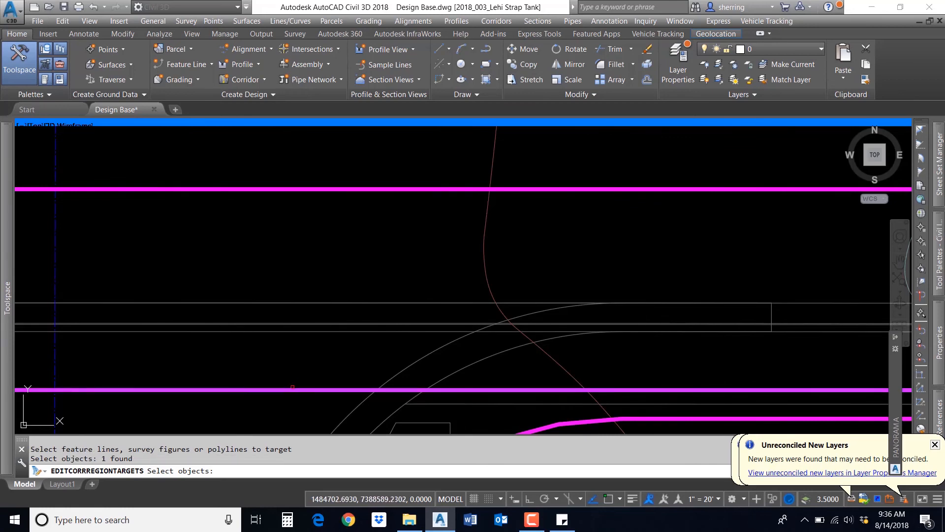
key("Return")
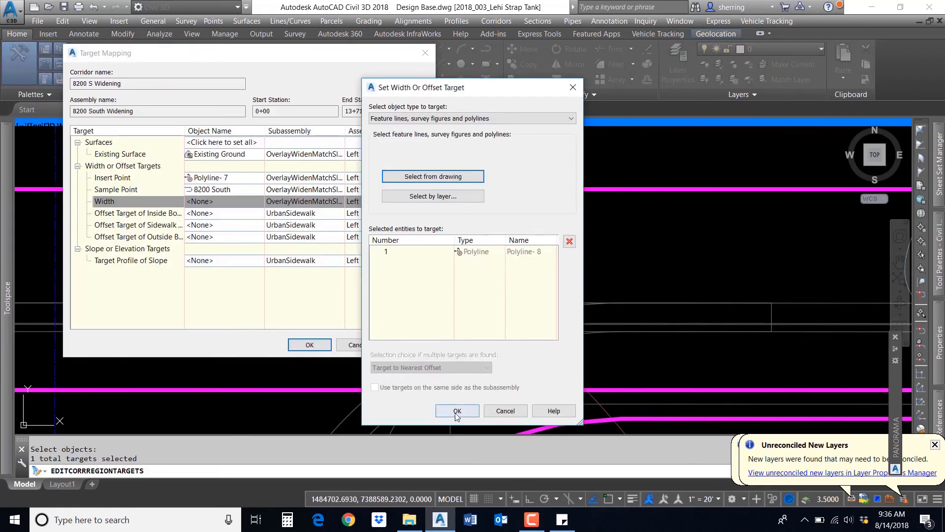
left_click(453, 412)
left_click(310, 345)
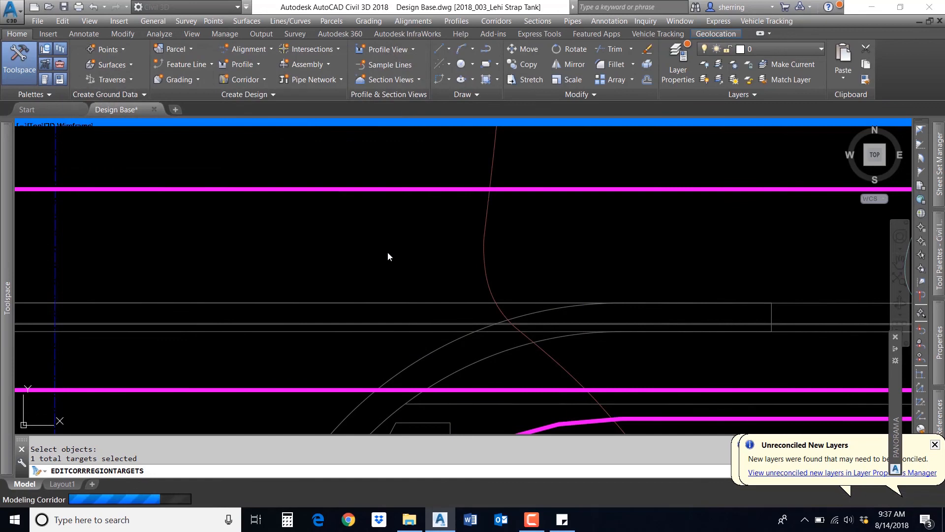
Step: Inspect the rebuilt 8200 S Widening corridor along its length in plan
scroll(332, 239, "down", 5)
key("Return")
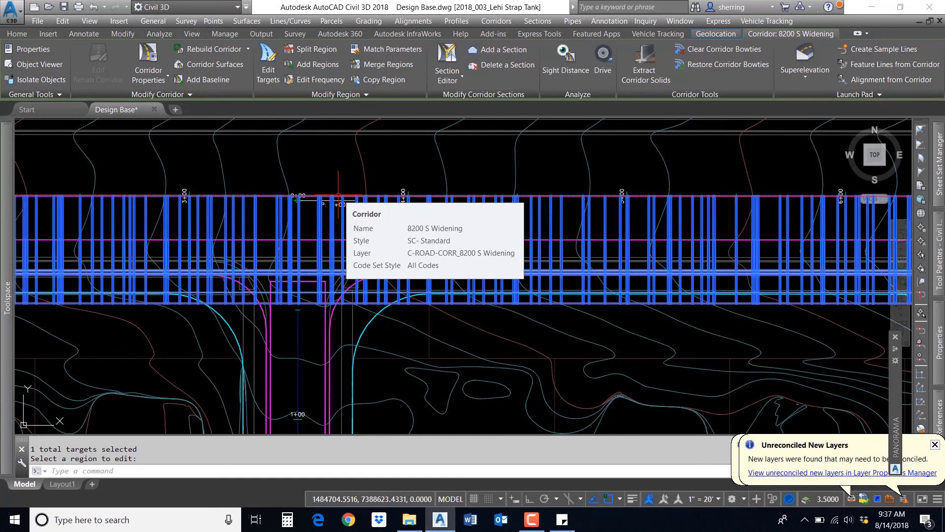
scroll(447, 217, "down", 3)
middle_click_drag(447, 216, 448, 227)
scroll(267, 225, "up", 3)
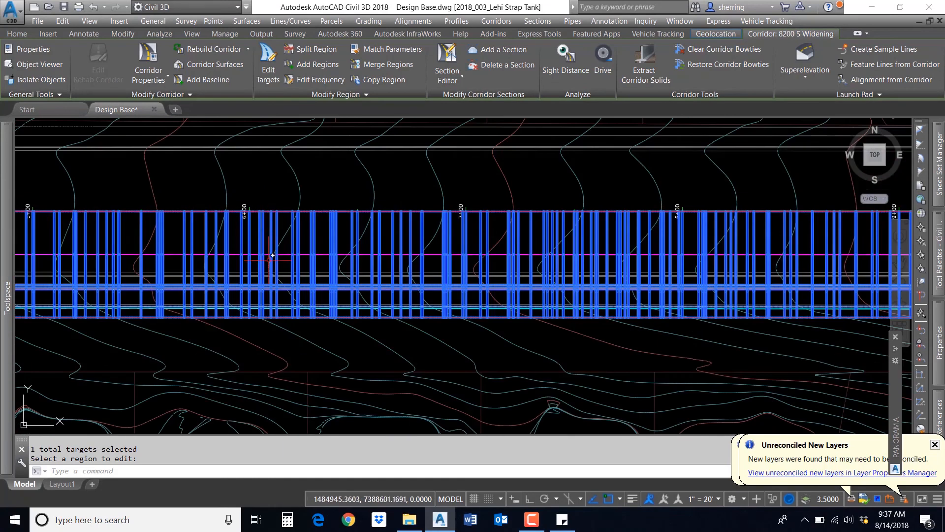
scroll(358, 251, "down", 4)
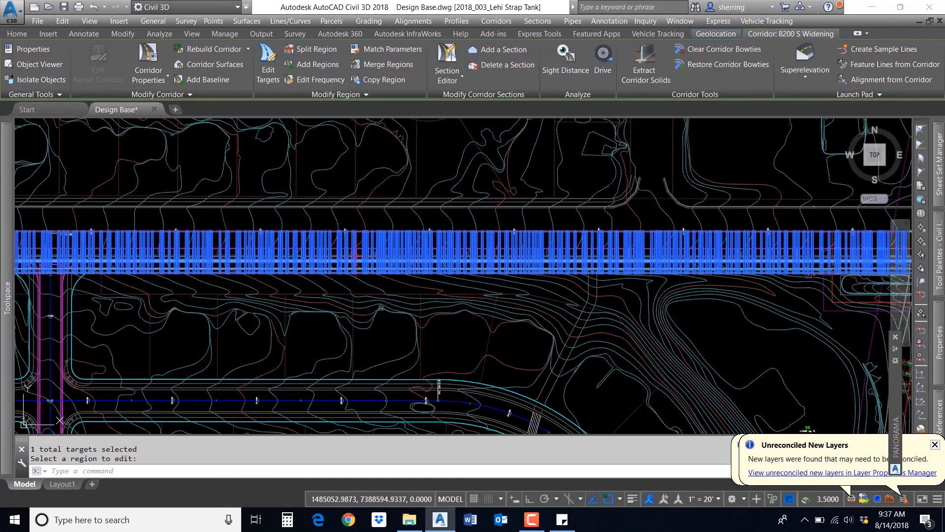
scroll(357, 251, "up", 2)
scroll(352, 255, "up", 3)
key("Return")
Step: Open the corridor Section Editor and configure a Two: Horizontal layout with Plan and Section viewports
left_click(451, 55)
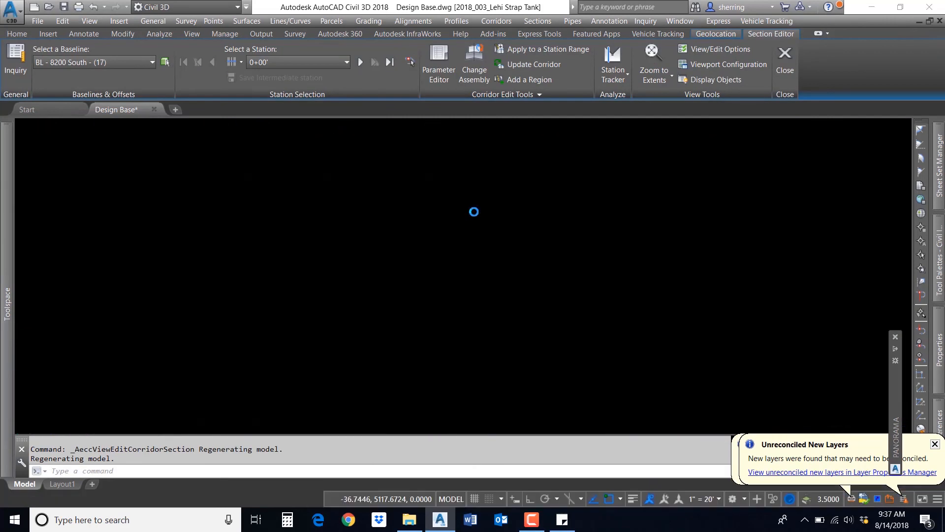
left_click(723, 66)
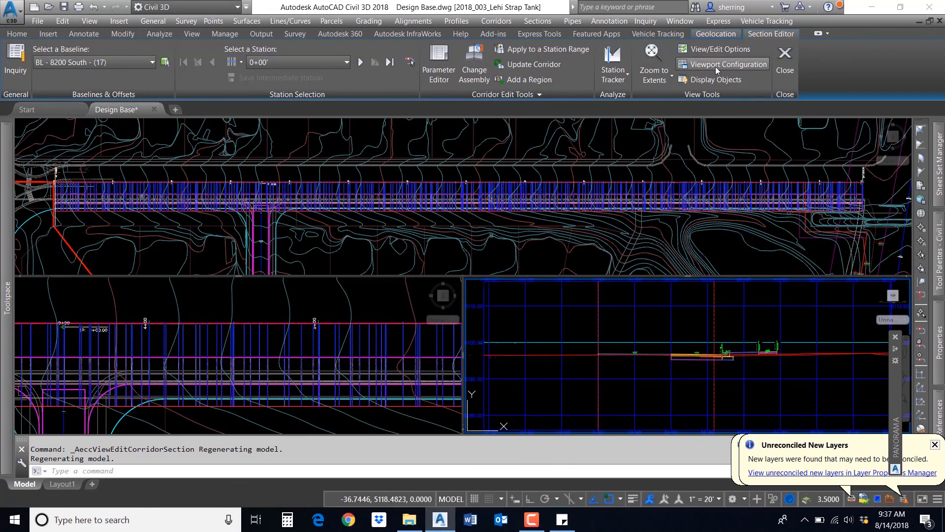
left_click(358, 201)
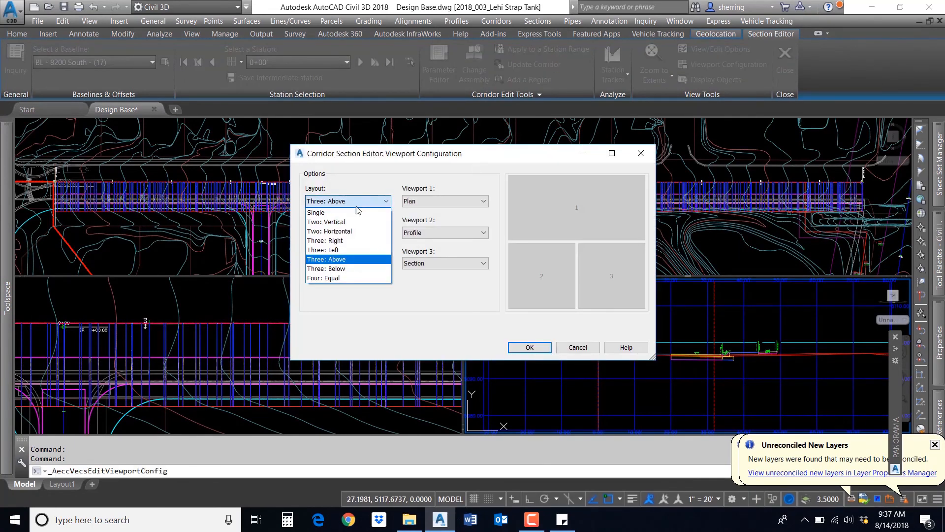
left_click(335, 231)
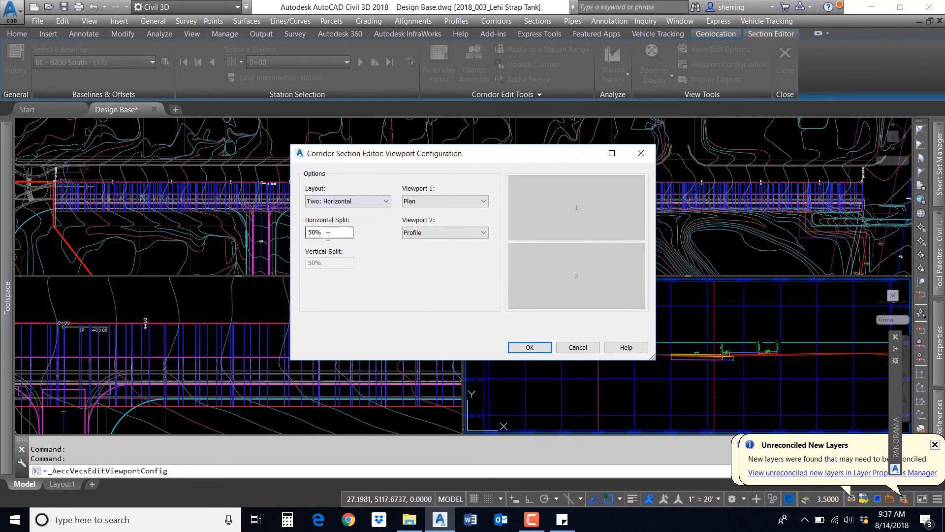
left_click(433, 232)
left_click(422, 265)
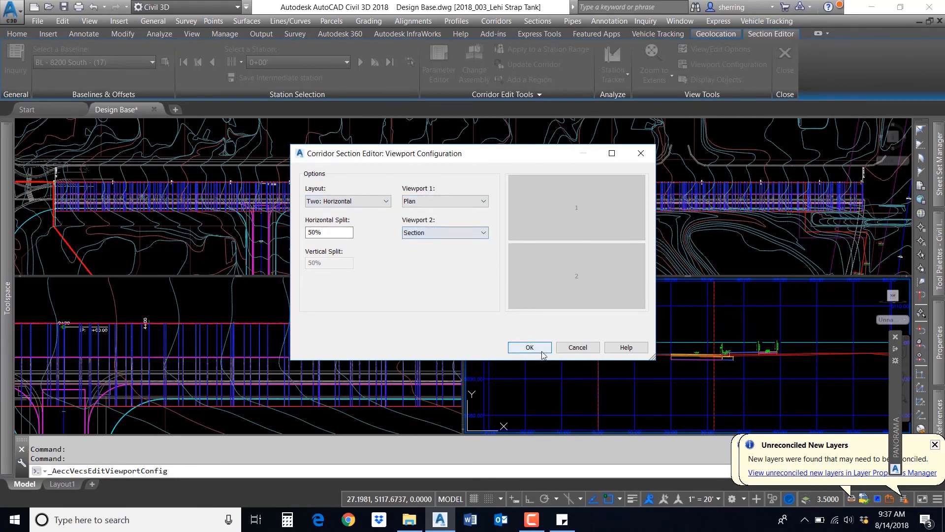
left_click(528, 347)
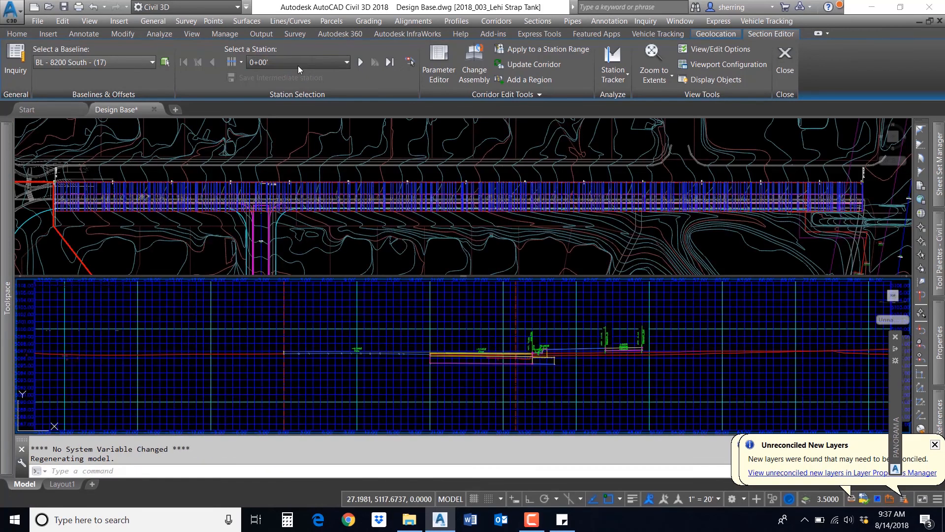
Step: Jump to station 5+00' in the section editor and zoom into the cross section
left_click(297, 64)
scroll(296, 162, "down", 20)
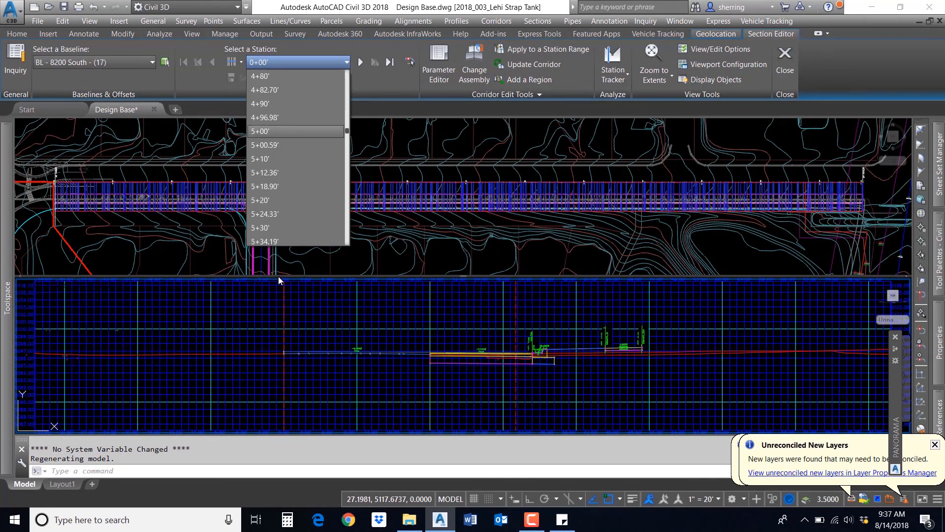
left_click(252, 170)
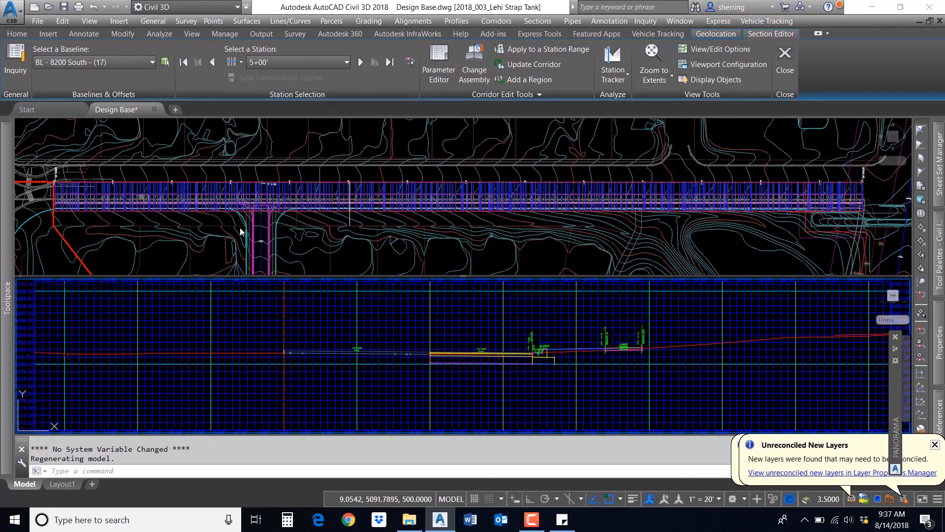
scroll(486, 352, "up", 4)
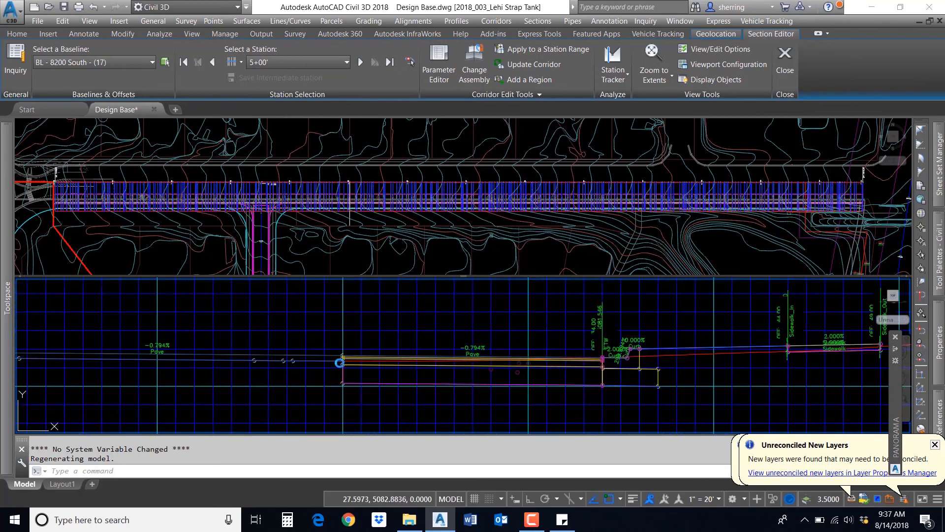
middle_click_drag(243, 369, 383, 360)
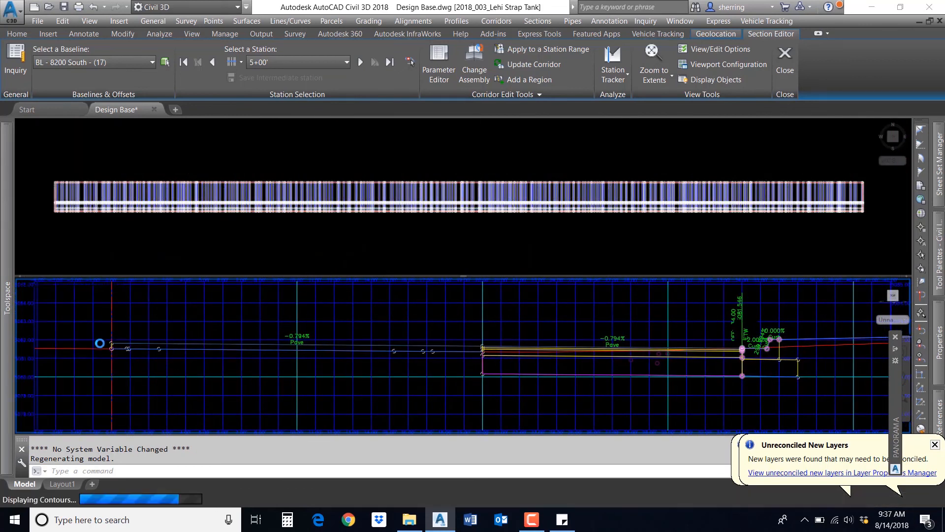
Step: Examine the cross section at station 5+00' and the corridor in plan, then close the section editor
scroll(112, 339, "up", 2)
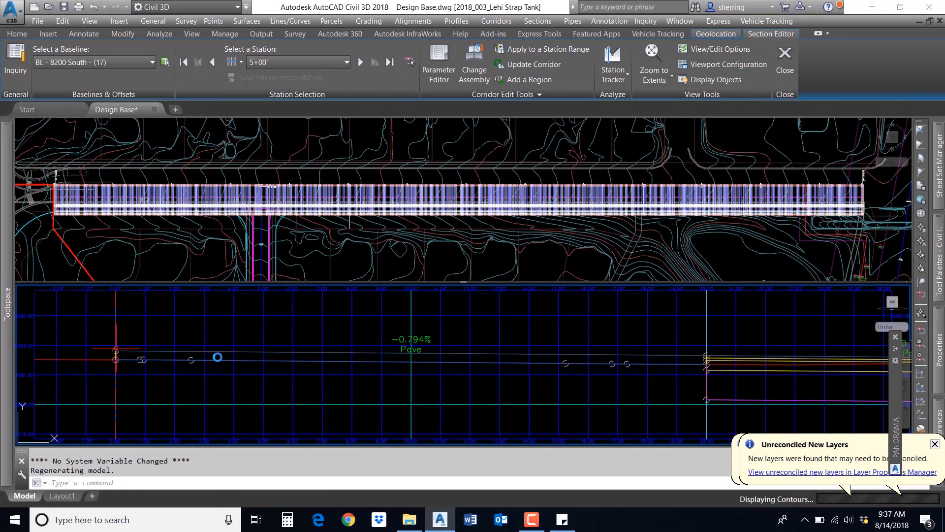
middle_click_drag(416, 355, 209, 336)
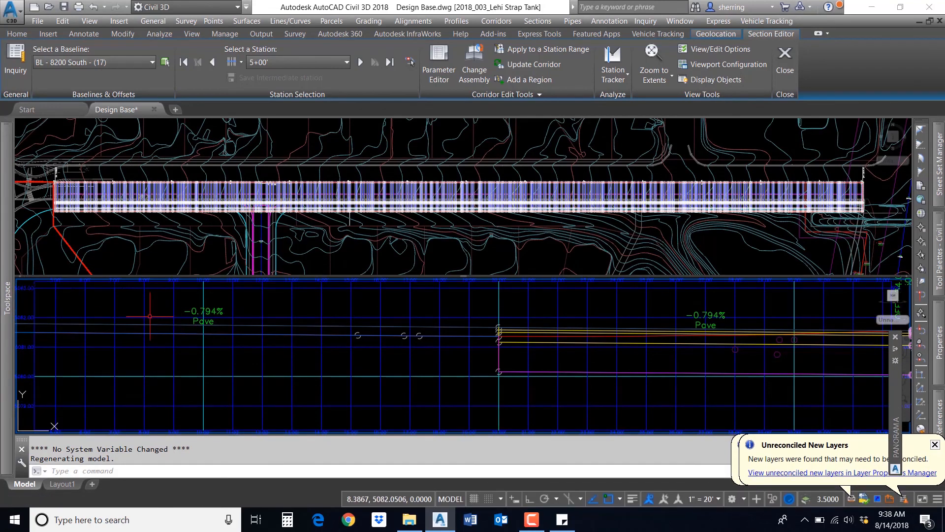
middle_click_drag(597, 344, 309, 344)
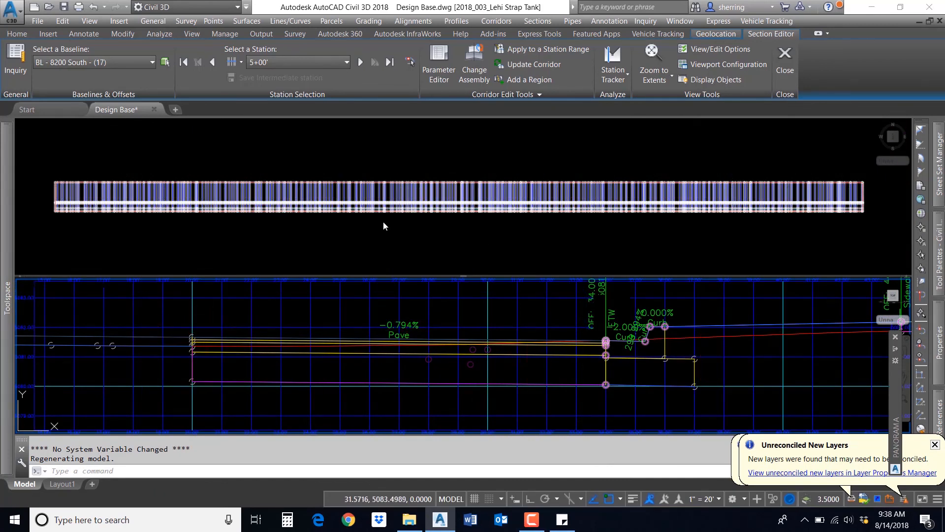
left_click(356, 219)
scroll(356, 219, "down", 2)
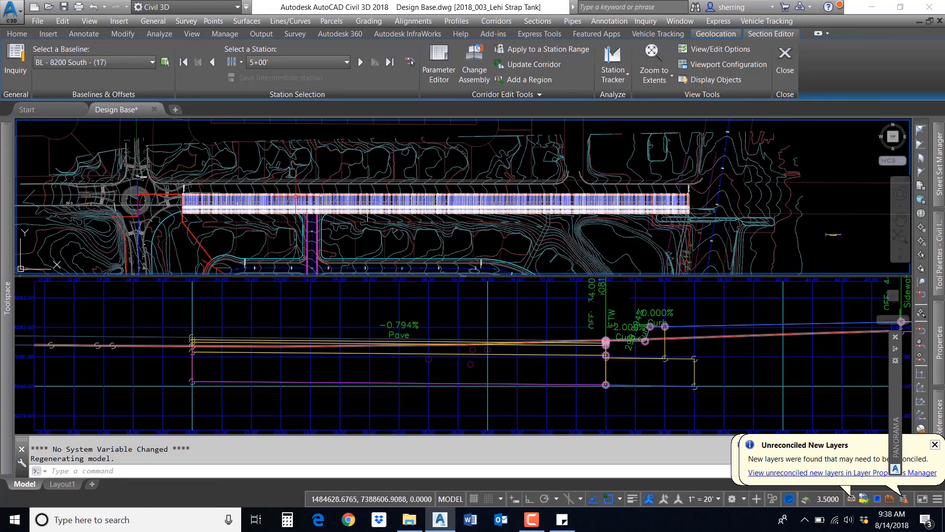
scroll(313, 195, "up", 4)
scroll(320, 163, "up", 2)
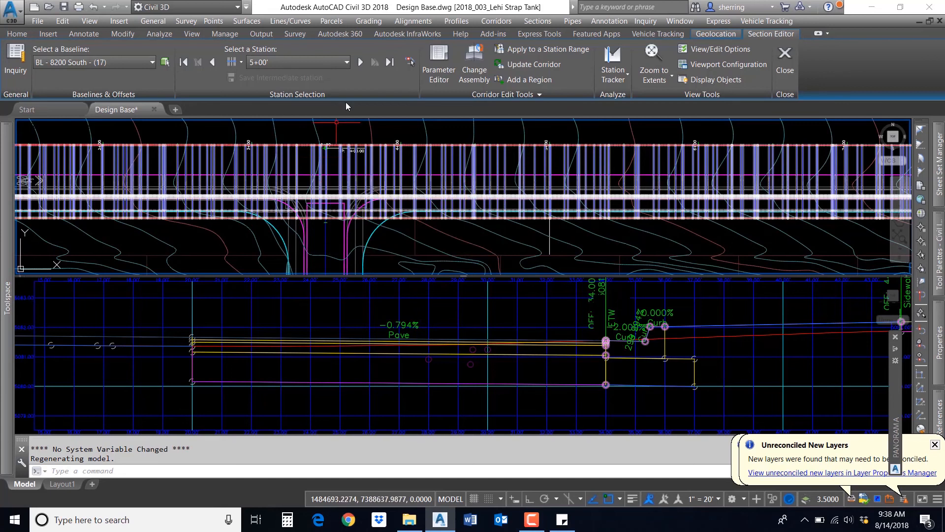
left_click(377, 321)
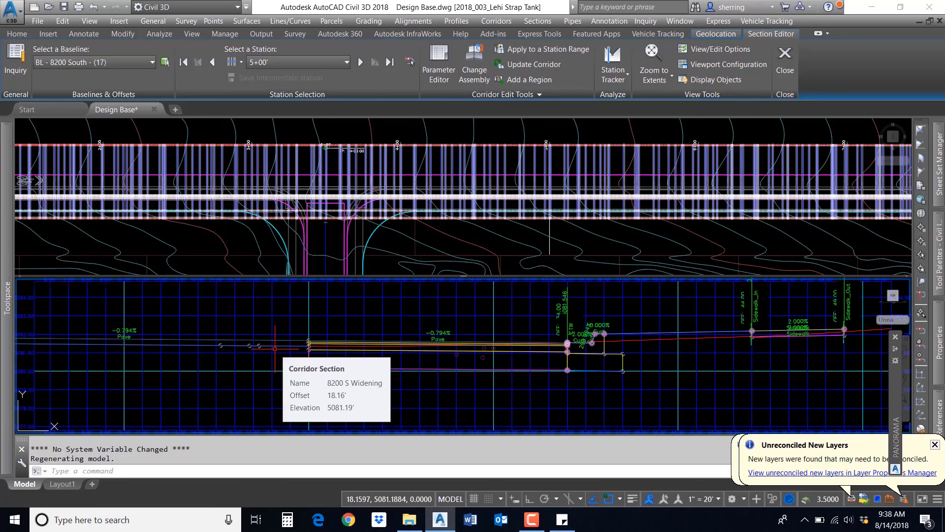
left_click(789, 68)
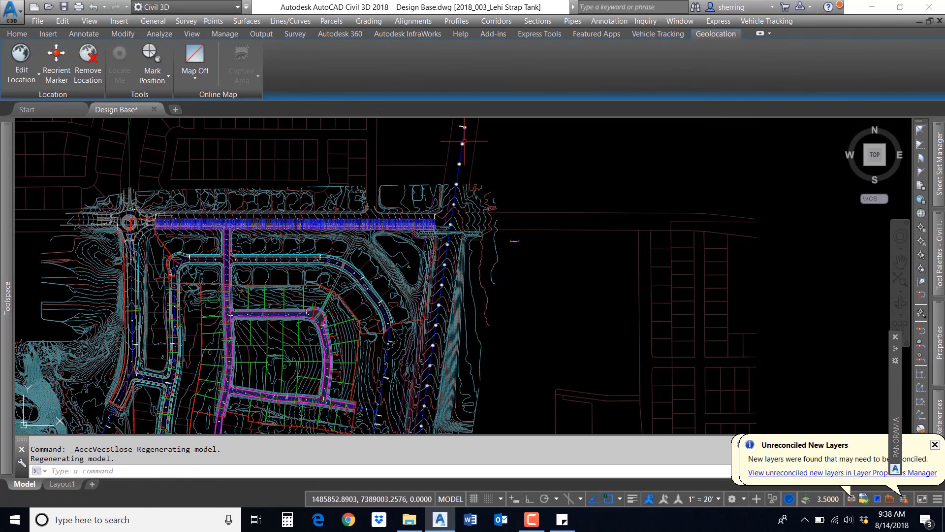
Step: Start creating a new rehab corridor and name it Hwy 1
middle_click_drag(436, 358, 460, 178)
scroll(459, 253, "up", 4)
scroll(444, 205, "down", 2)
scroll(444, 208, "down", 4)
scroll(417, 262, "up", 3)
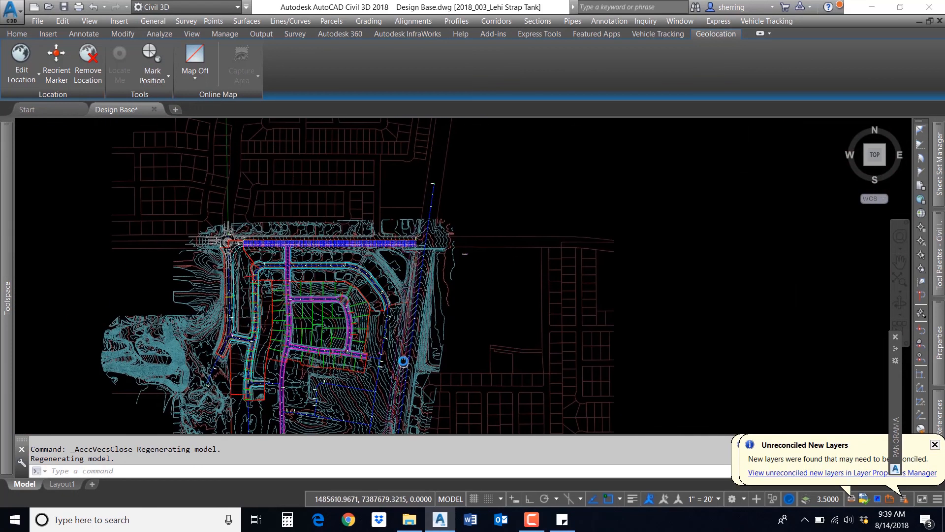
left_click(23, 34)
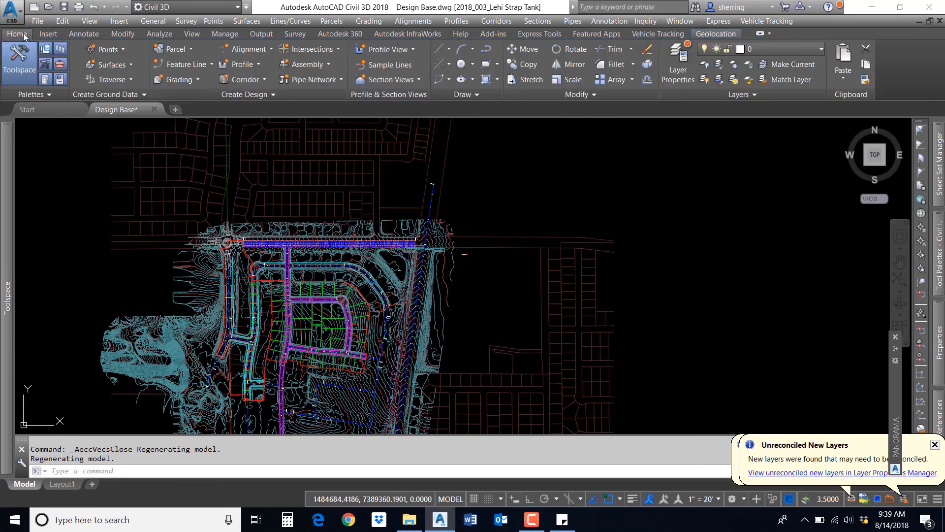
left_click(261, 80)
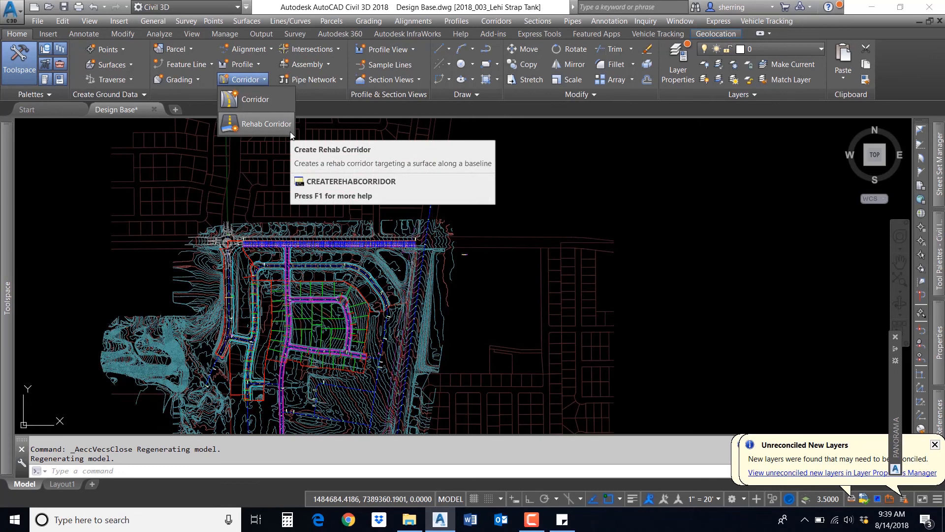
left_click(266, 124)
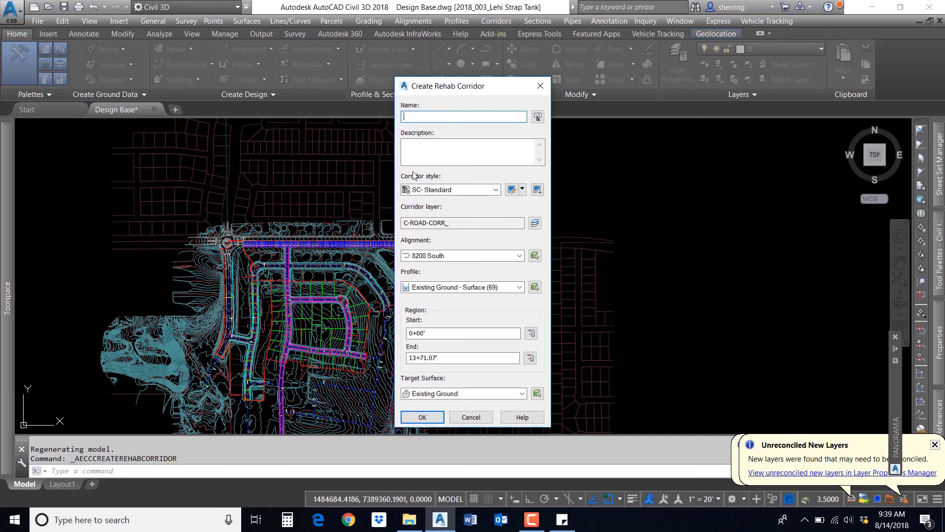
type("Hwy 1")
Step: Set the rehab corridor's alignment to BACCHUS HIGHWAY and its profile to Existing Ground - Surface (25)
left_click(441, 256)
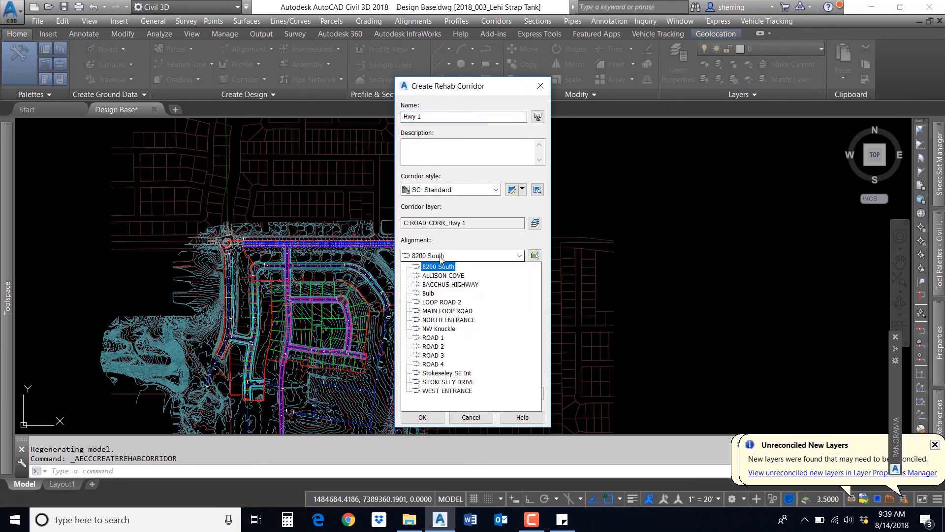
left_click(445, 284)
left_click(473, 287)
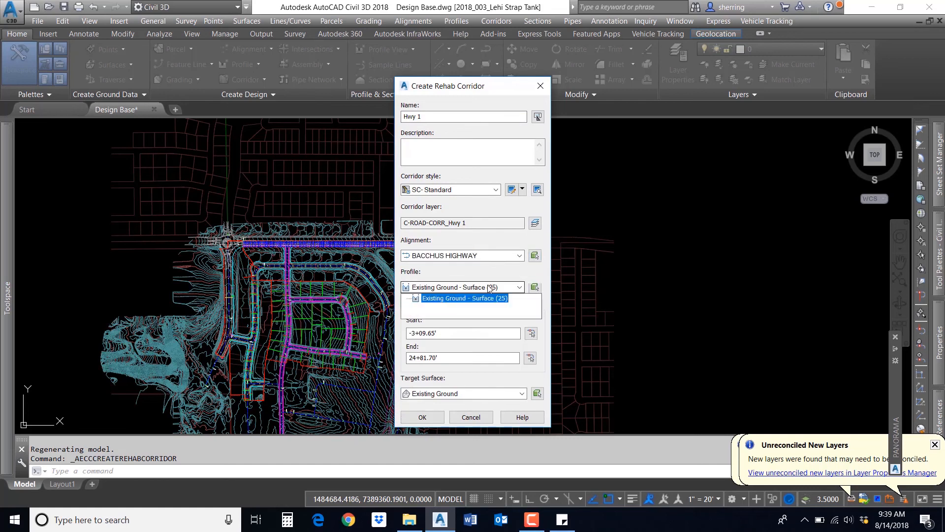
left_click(474, 298)
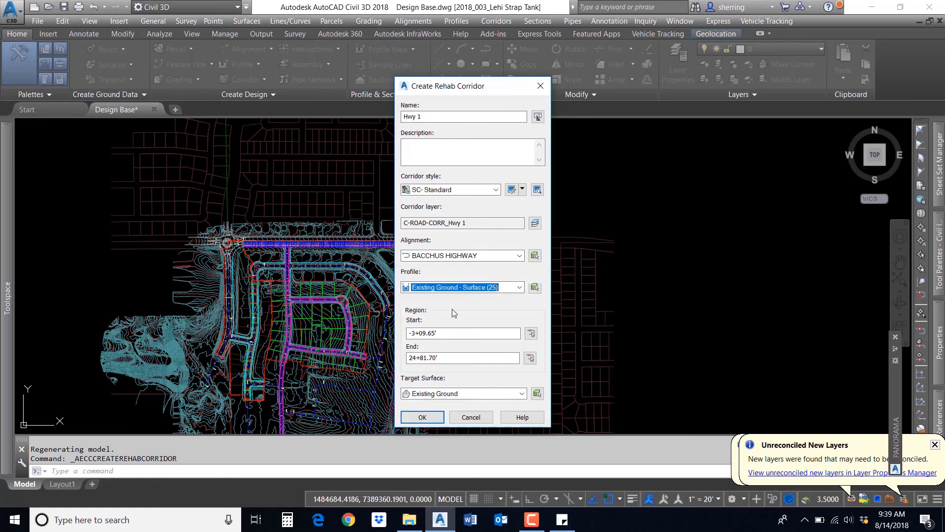
Step: Set the rehab region to run from station 5+00' to 20+00' and create the corridor
left_click_drag(438, 333, 408, 333)
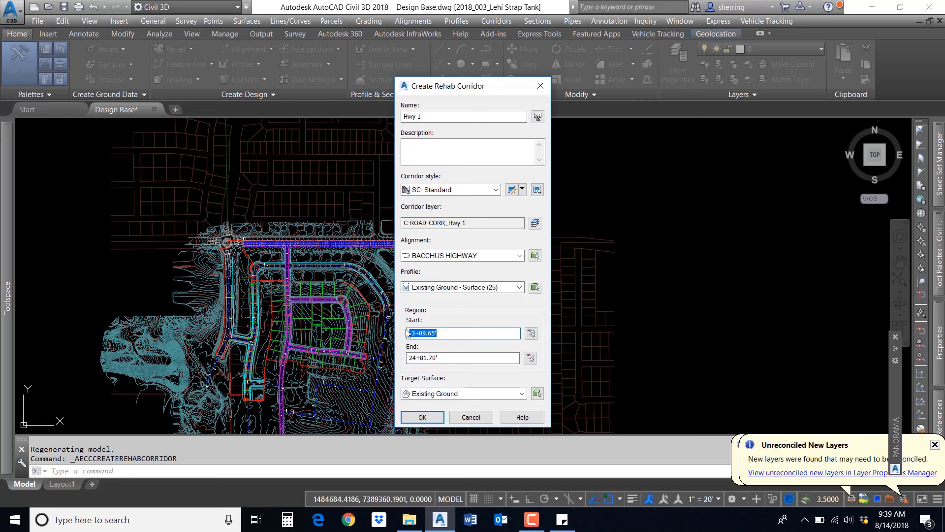
type("500")
left_click_drag(440, 358, 414, 363)
type("0+00")
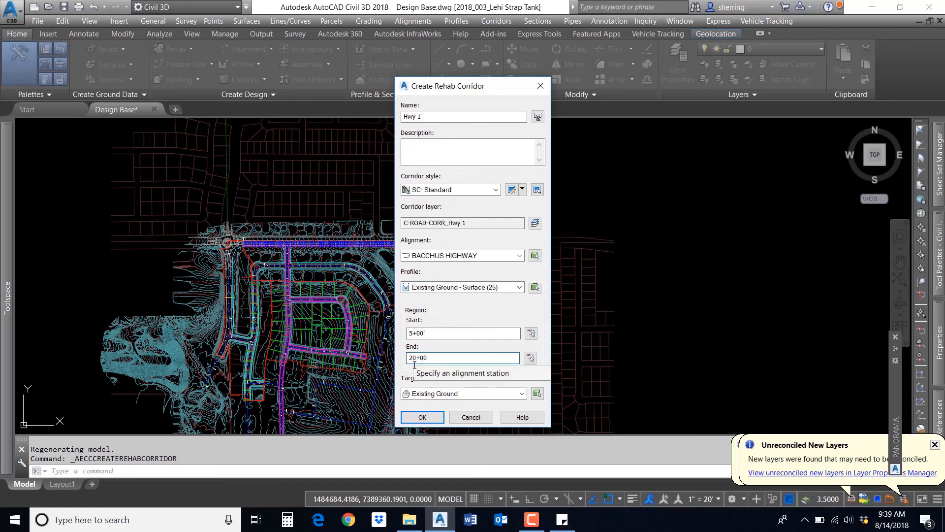
left_click(423, 416)
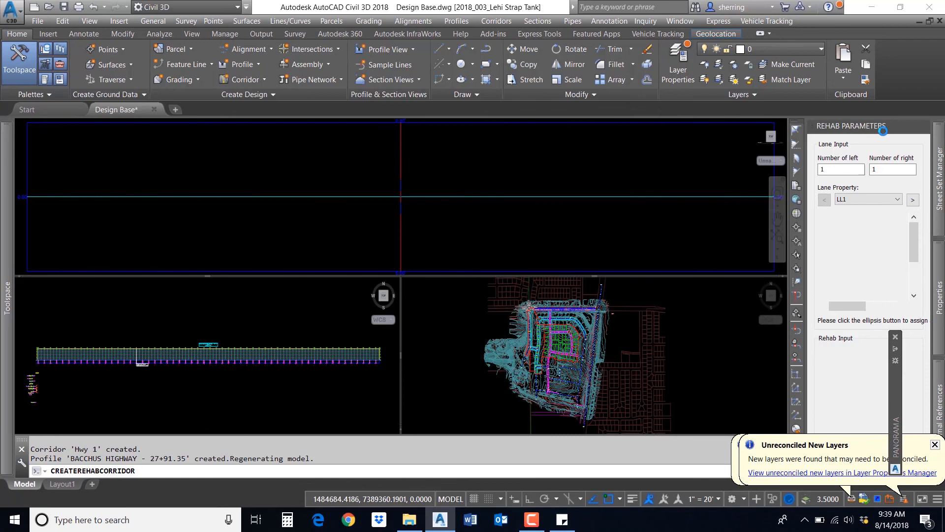
Step: Set the rehab parameters to two left lanes and two right lanes
left_click_drag(862, 129, 497, 159)
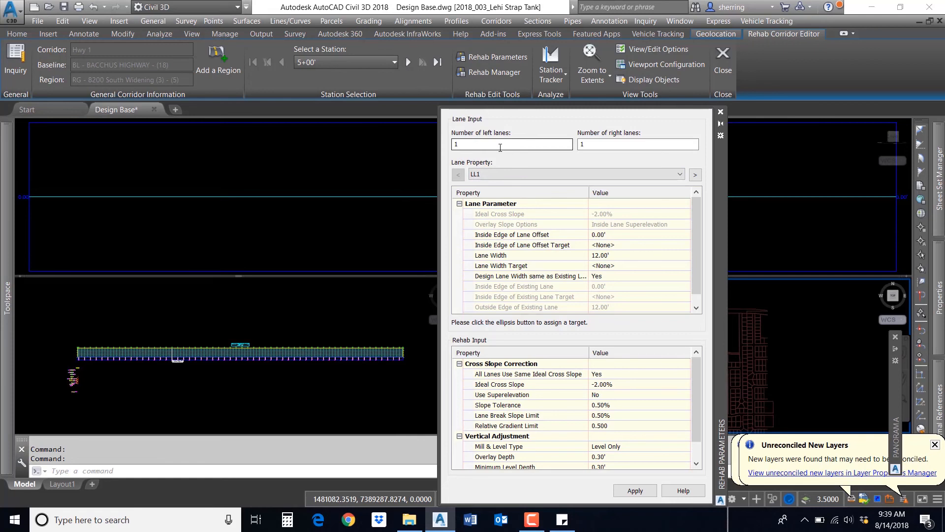
double_click(484, 144)
type("2")
left_click(603, 144)
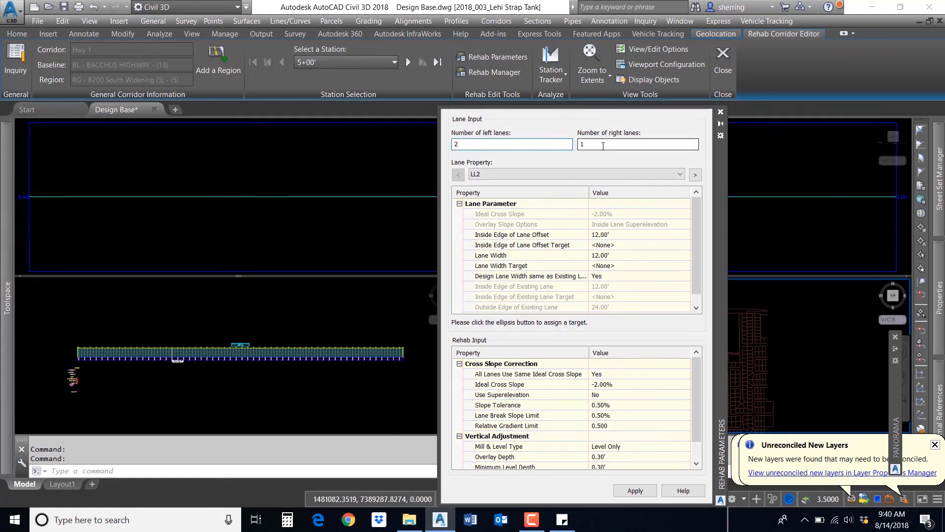
double_click(603, 145)
type("2")
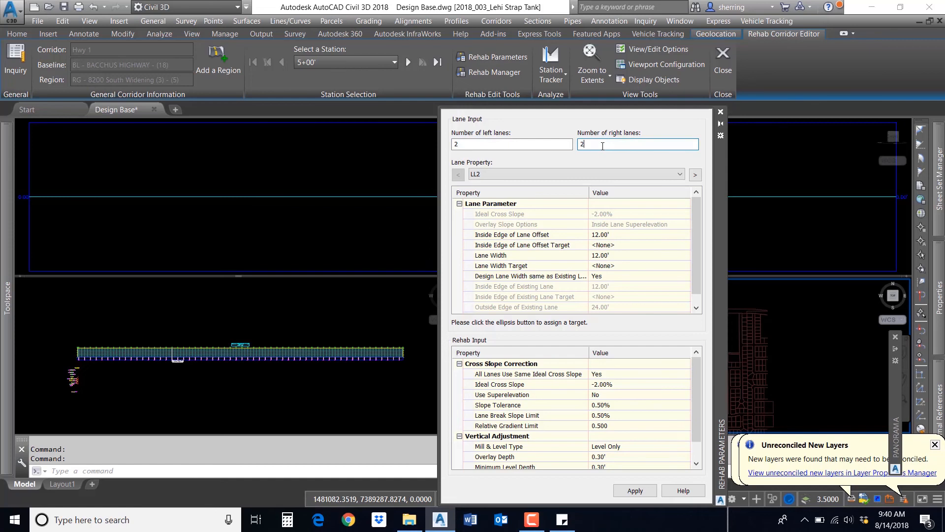
Step: Review the lane parameters for the LL2 lane in the rehab parameters
left_click(674, 175)
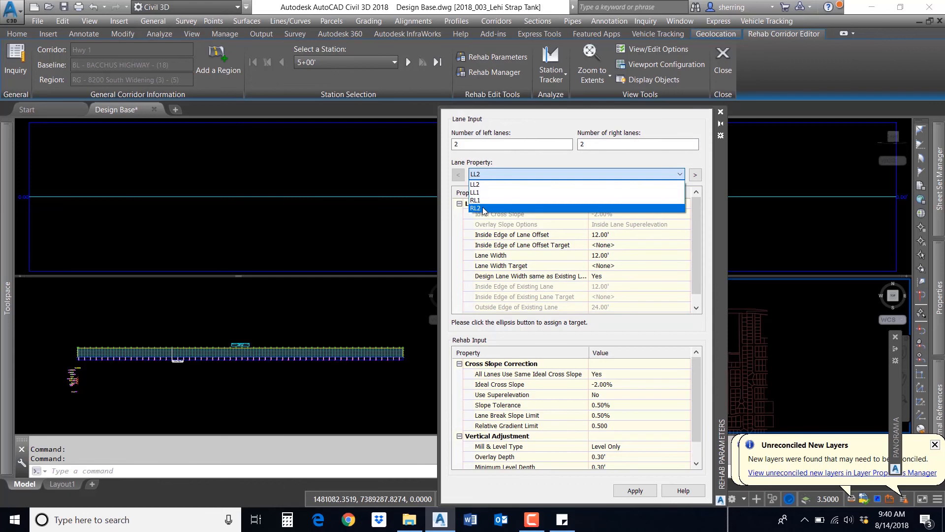
left_click(505, 162)
left_click(486, 175)
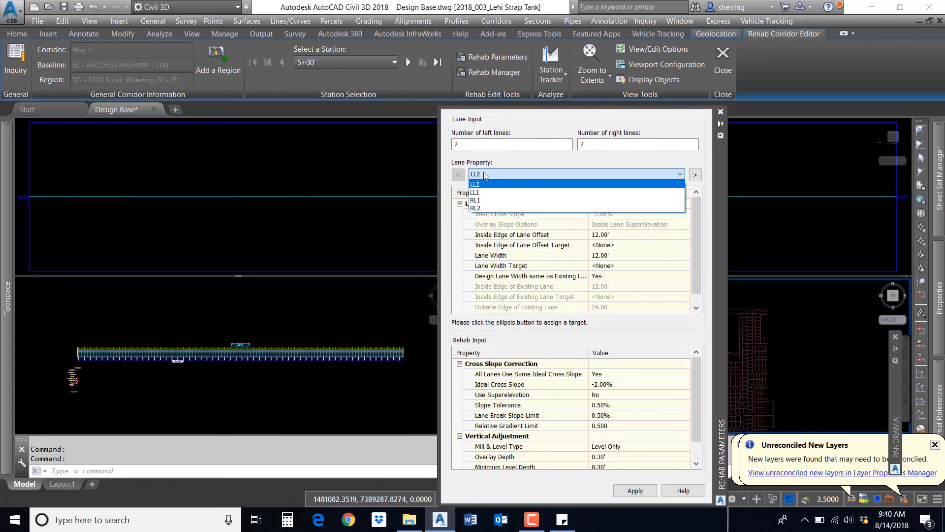
left_click(486, 188)
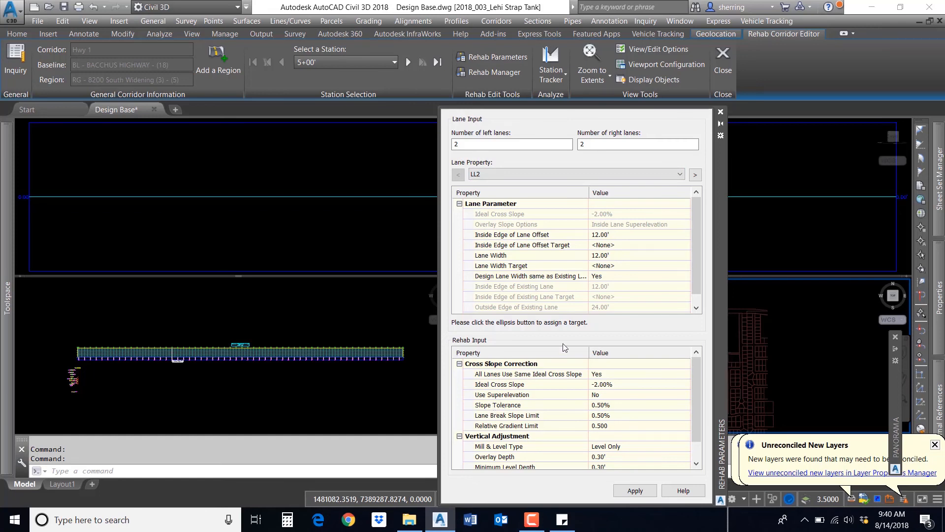
left_click(504, 236)
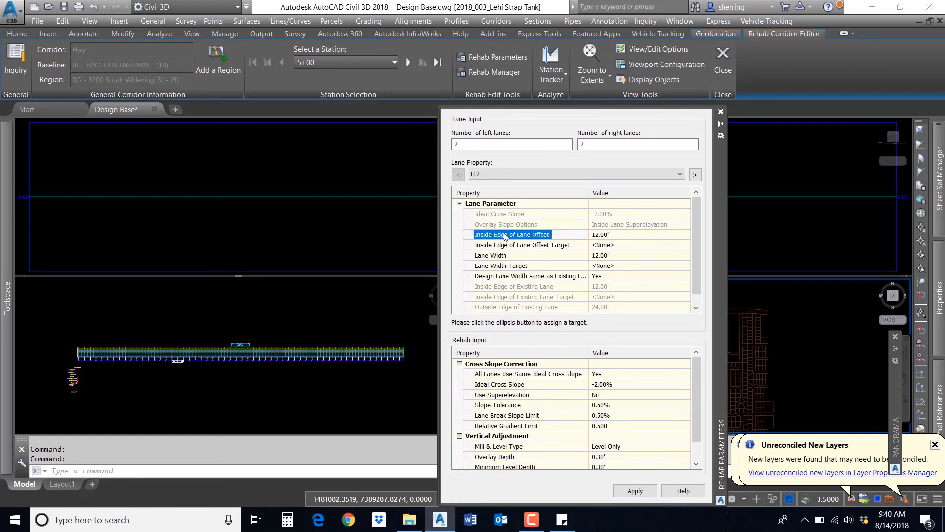
left_click(529, 247)
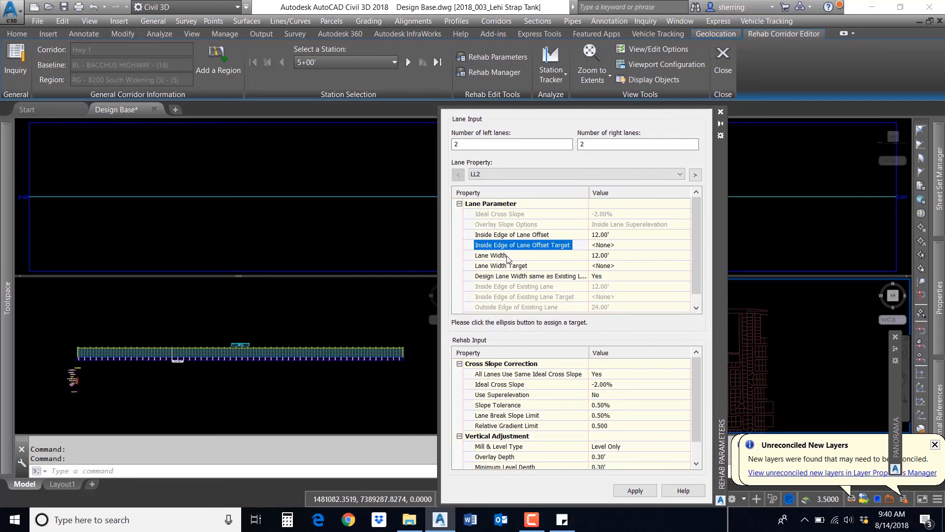
left_click(510, 257)
left_click(507, 266)
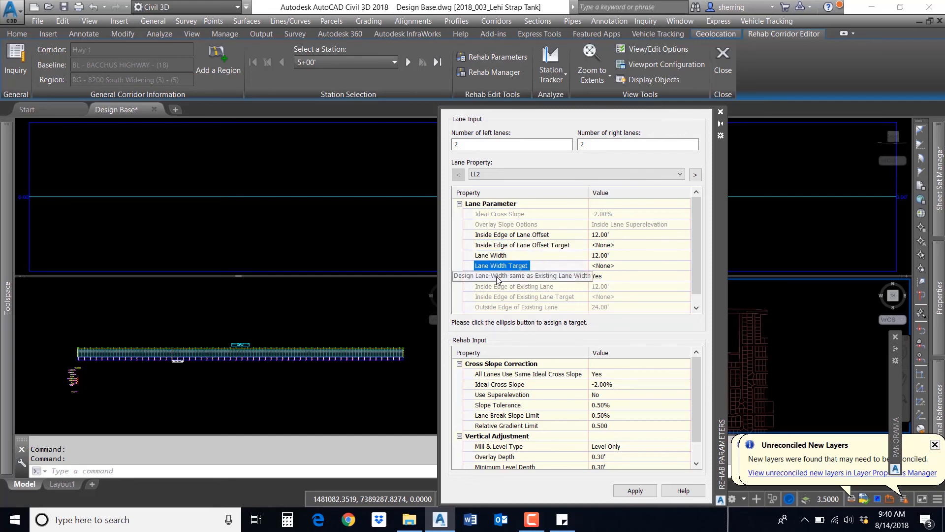
left_click(510, 277)
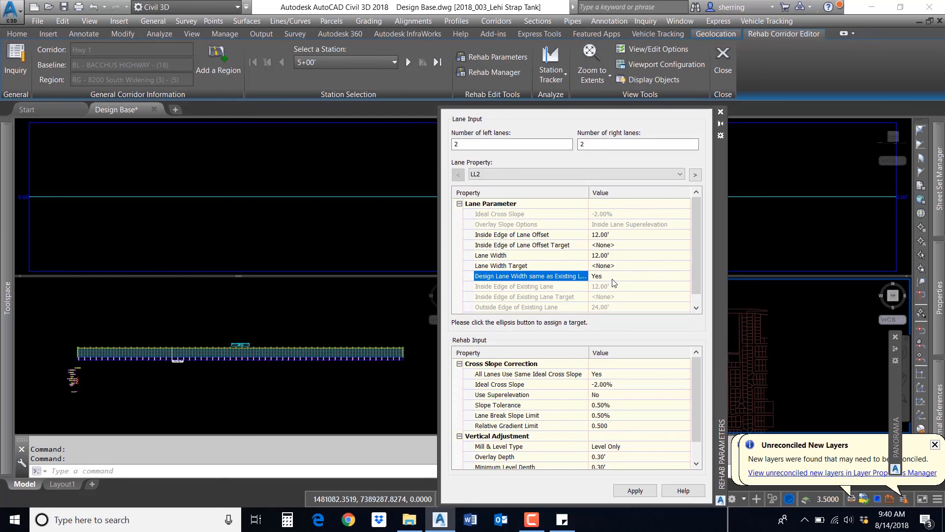
scroll(676, 274, "down", 1)
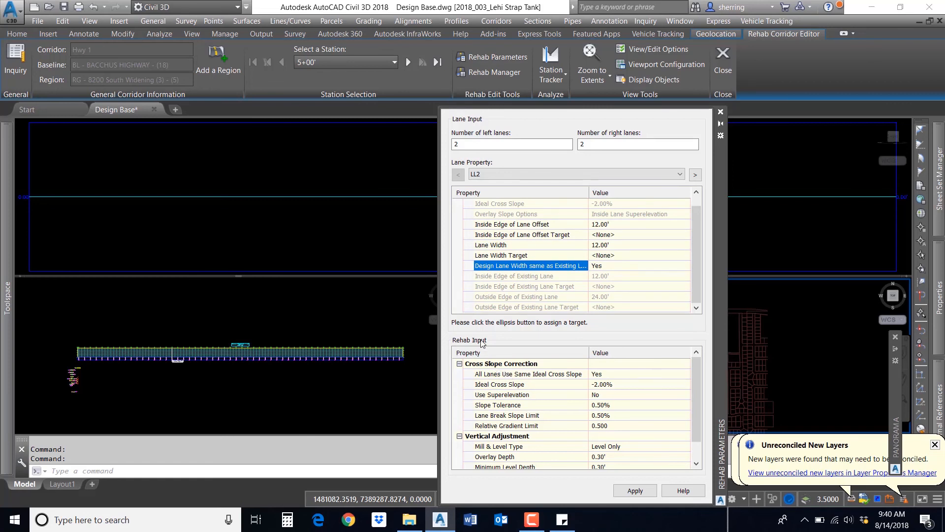
Step: Review the rehab cross slope correction and vertical adjustment settings, including the mill and level type options
left_click(482, 364)
left_click(460, 364)
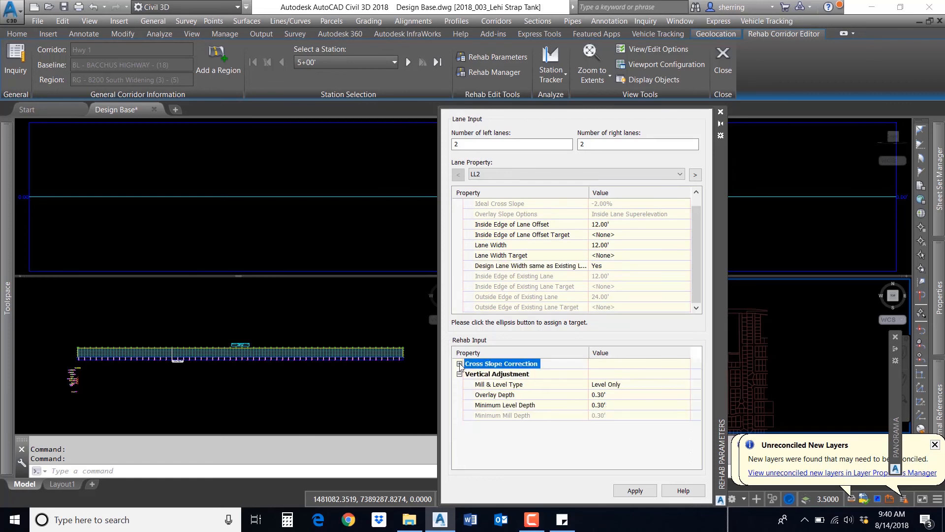
left_click(492, 375)
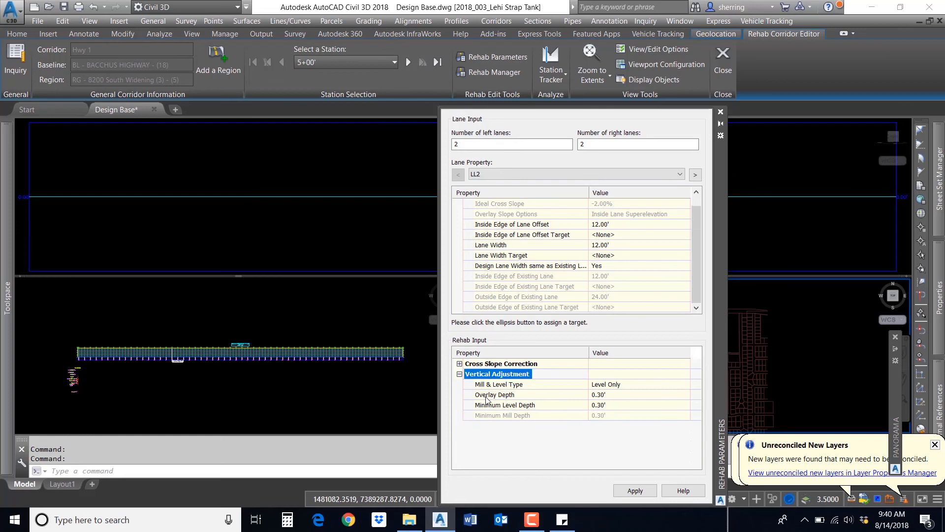
left_click(635, 384)
left_click(643, 384)
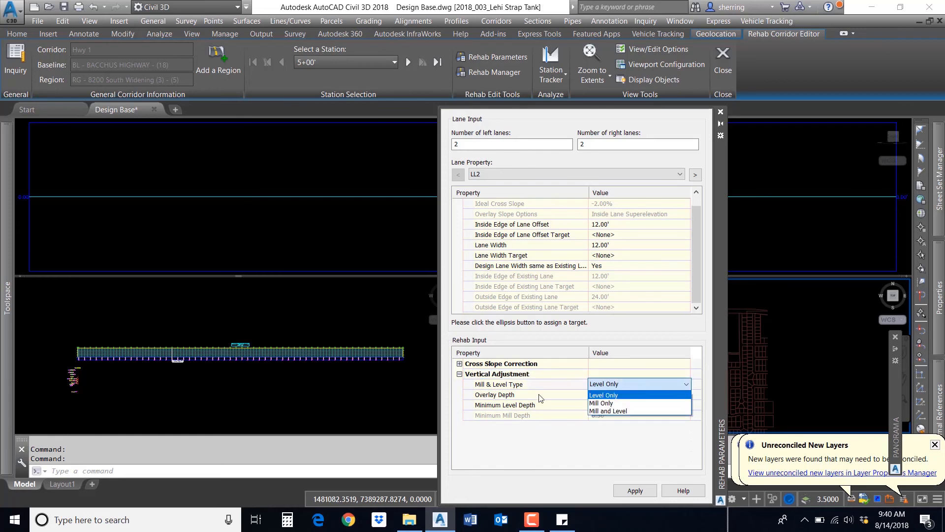
left_click(514, 395)
left_click(527, 397)
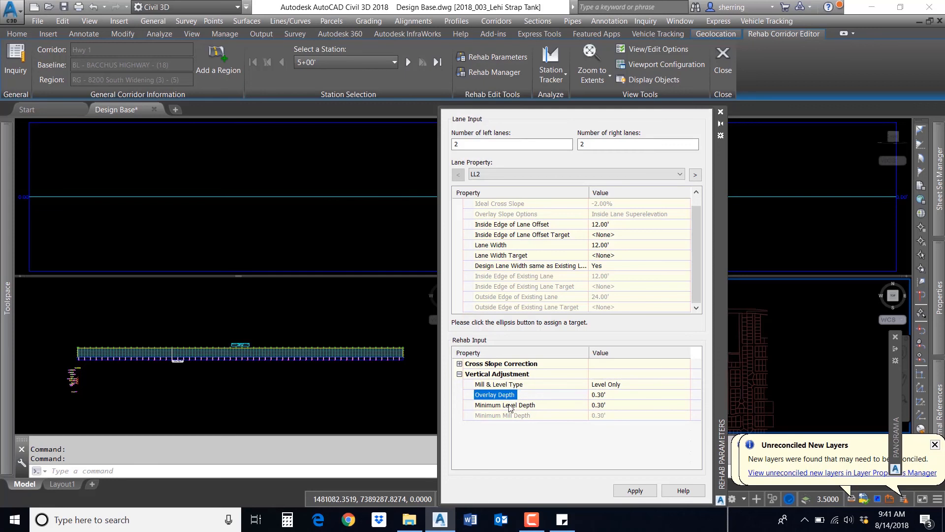
left_click(510, 405)
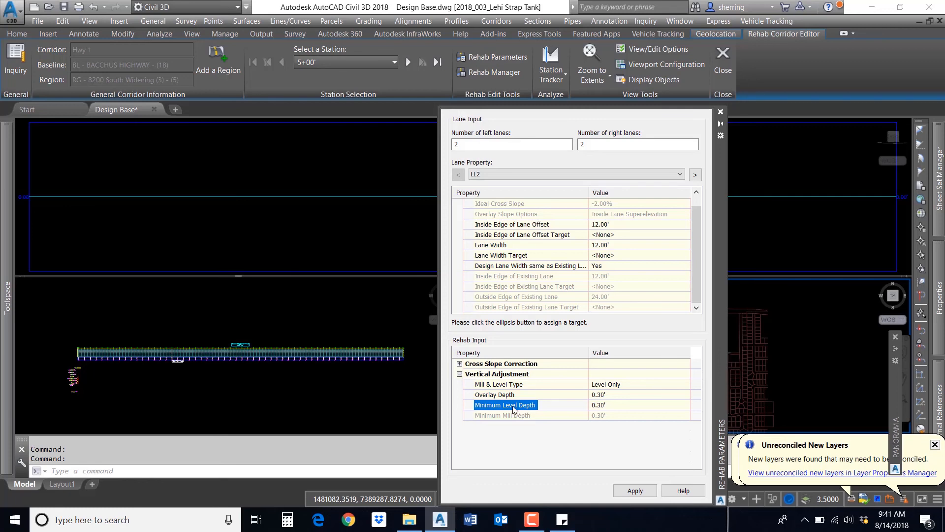
left_click(459, 373)
left_click(459, 363)
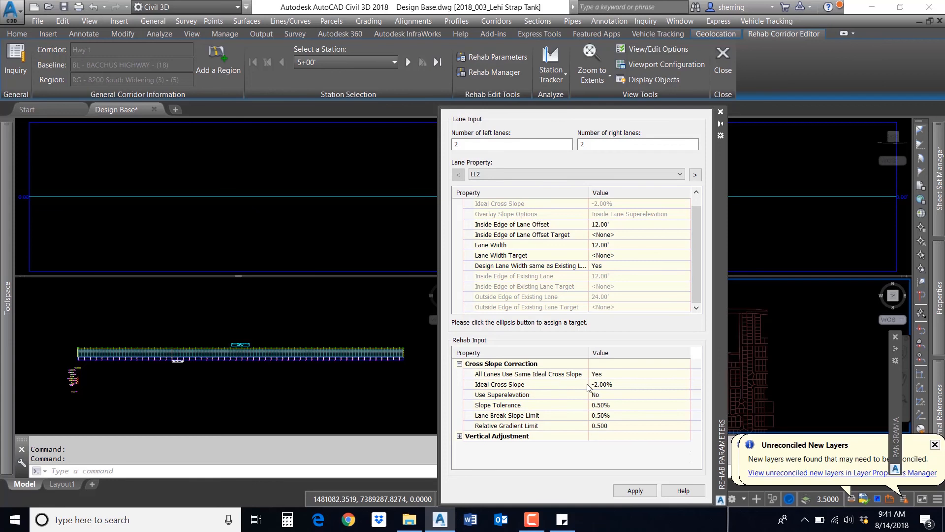
left_click(618, 384)
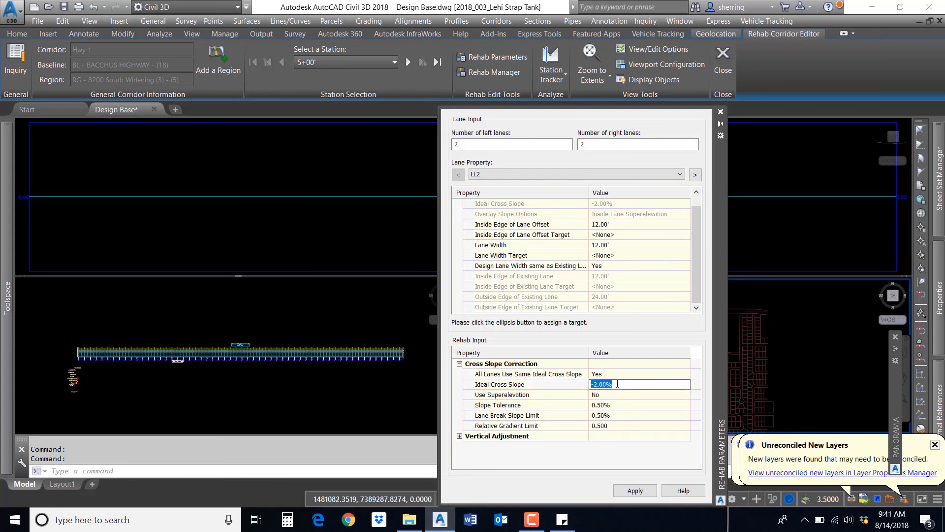
key("Return")
left_click(535, 397)
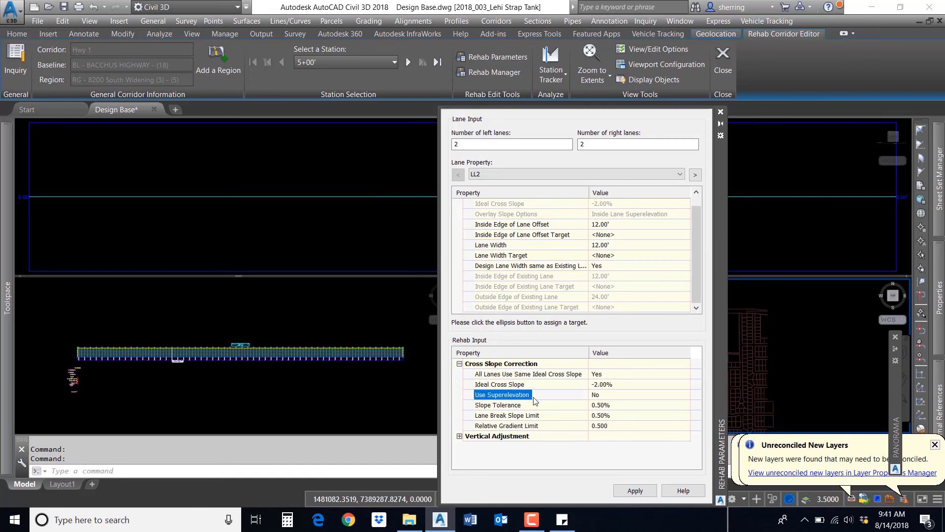
Step: Set the rehab slope tolerance to 0.25% and the lane break slope limit to 0.35%
left_click(527, 406)
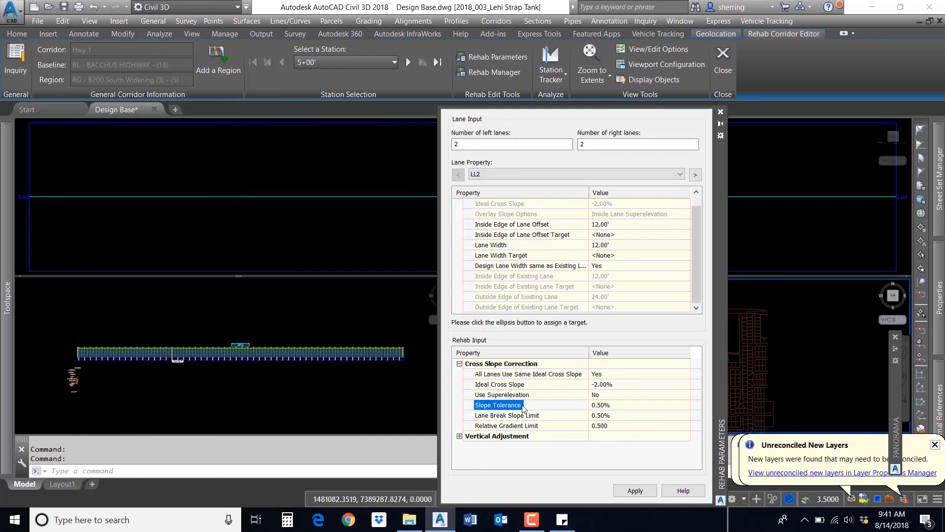
left_click(510, 414)
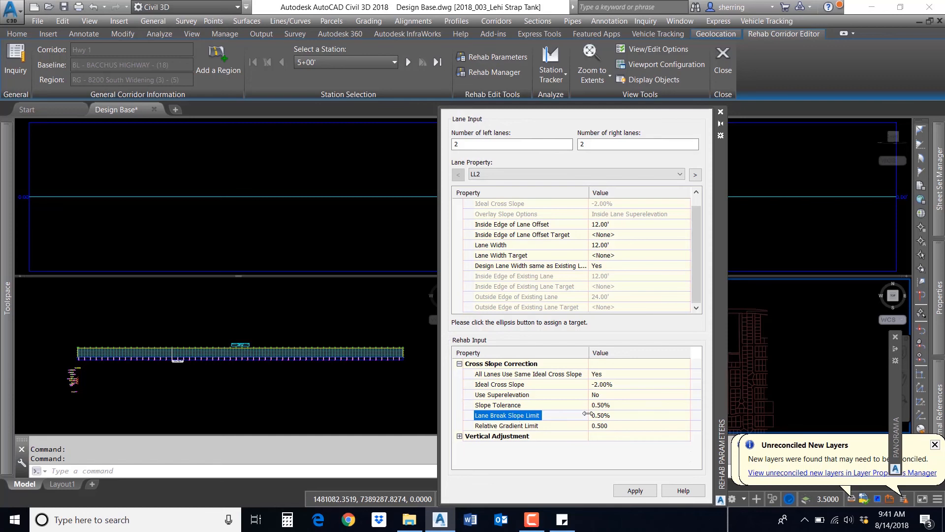
left_click(611, 415)
left_click_drag(613, 415, 598, 416)
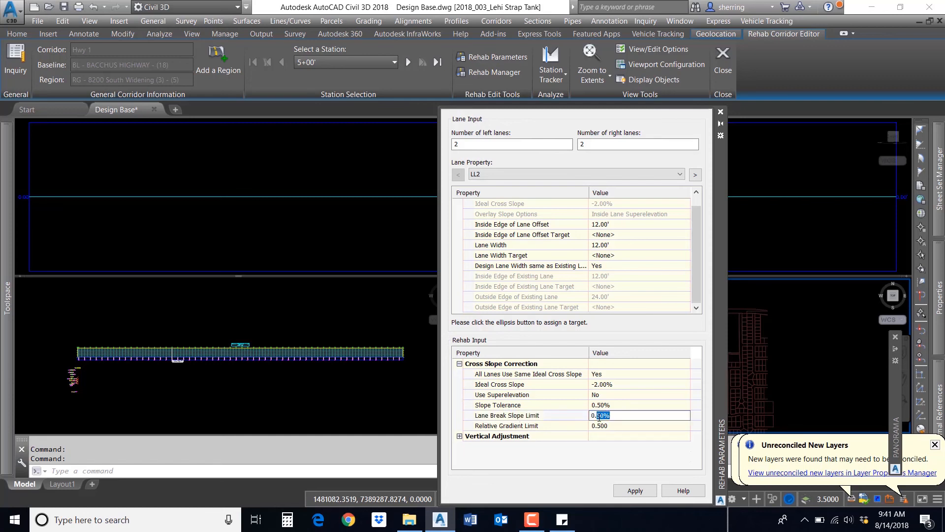
type("35")
key("Return")
left_click(613, 405)
left_click(598, 406)
type("25")
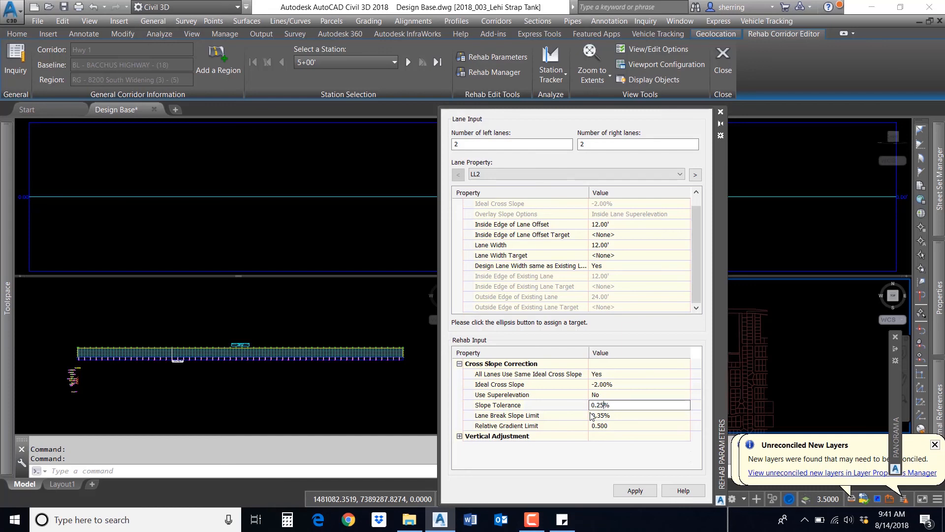
key("Return")
Step: Review the lane parameters of lanes LL1, RL1 and RL2 in the rehab parameters
left_click(519, 428)
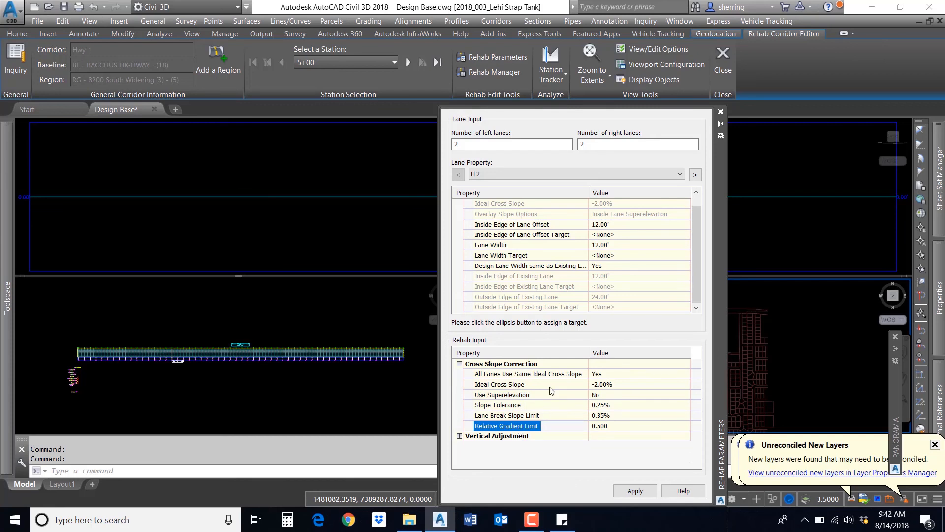
mouse_move(695, 244)
left_mouse_down()
mouse_move(699, 235)
mouse_move(697, 246)
left_mouse_up()
left_click(490, 177)
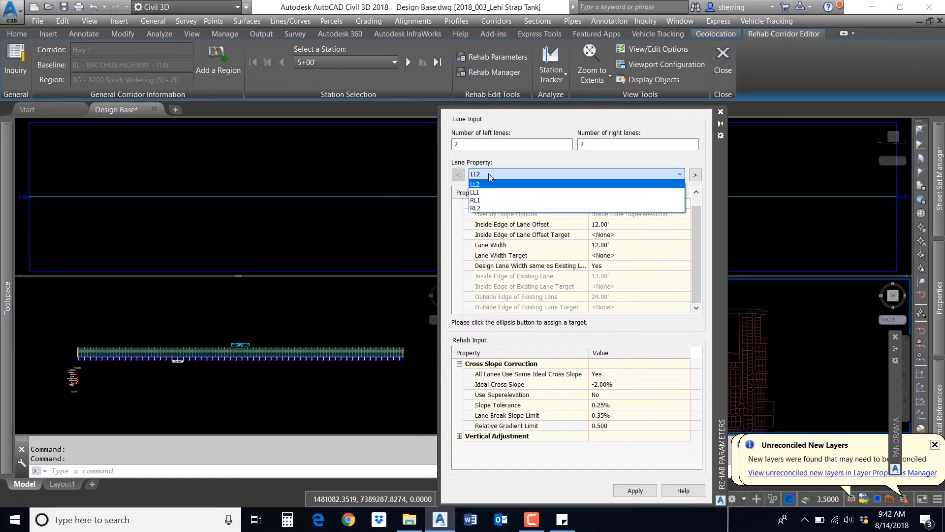
left_click(483, 192)
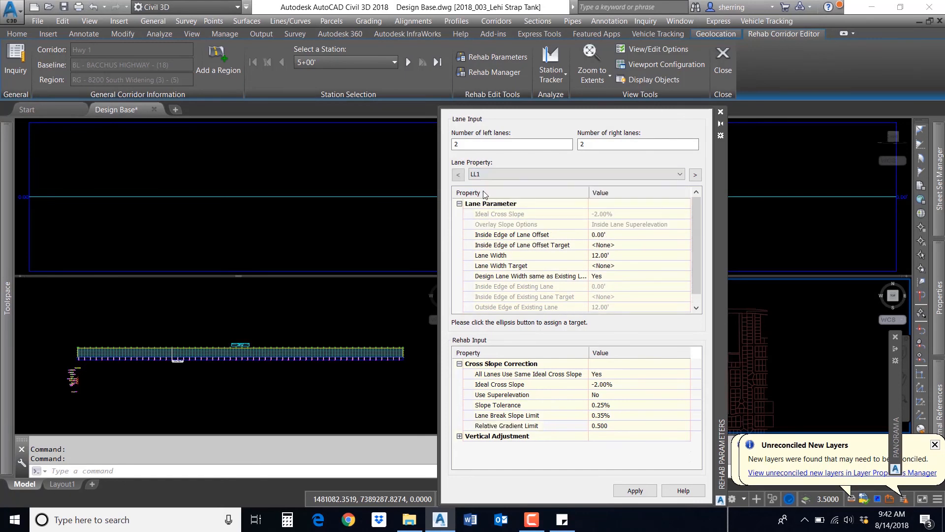
left_click(504, 172)
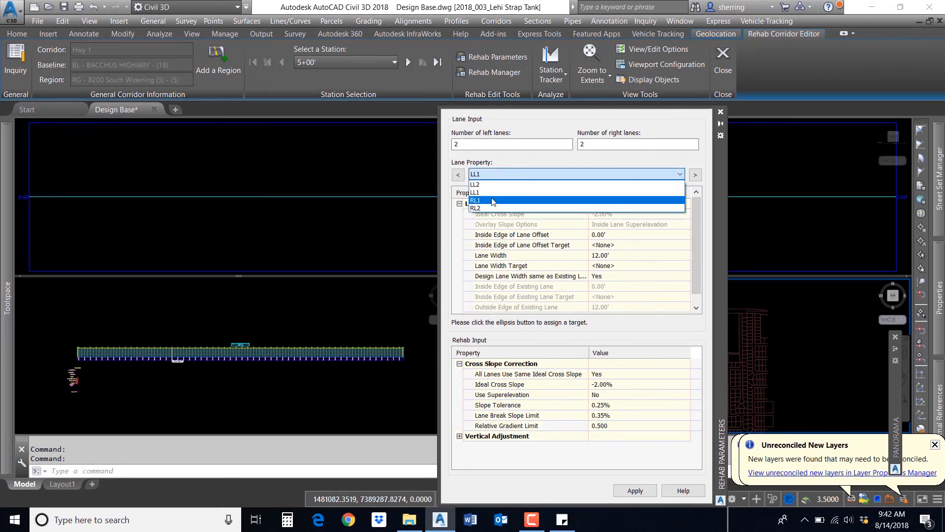
left_click(543, 201)
left_click(493, 174)
left_click(490, 208)
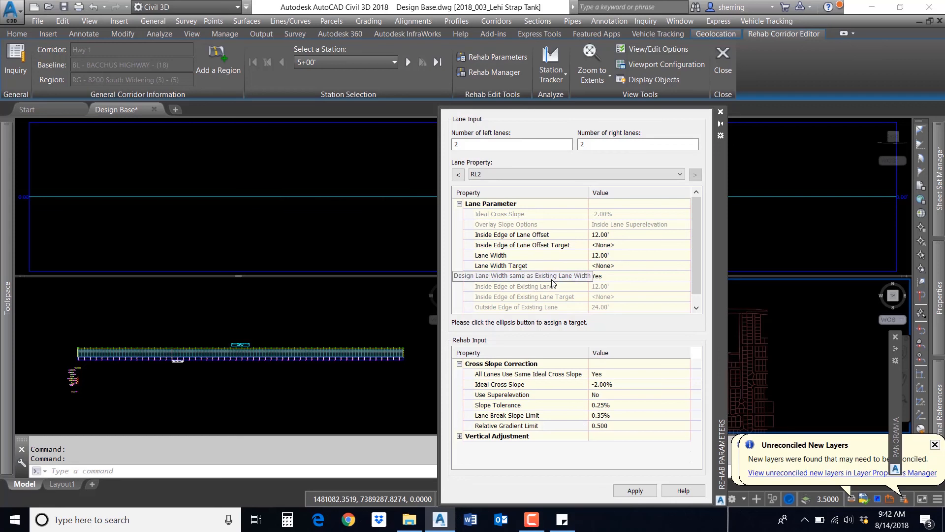
Step: Apply the rehab parameters to rebuild the corridor and close the rehab parameters palette
left_click(634, 490)
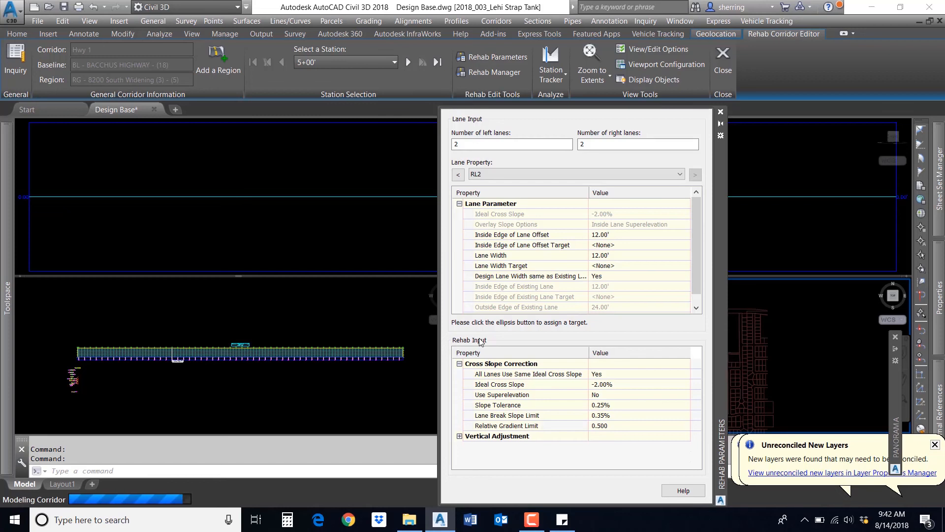
left_click(346, 178)
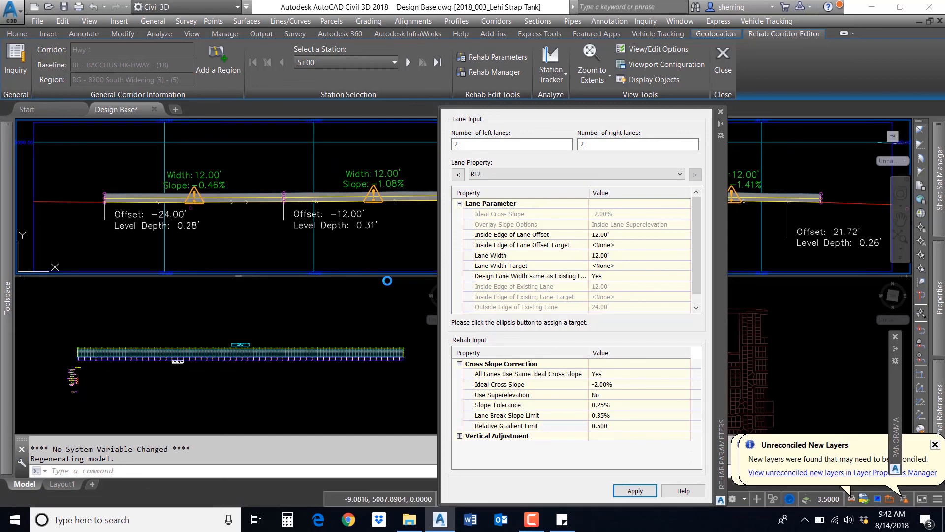
left_click(721, 113)
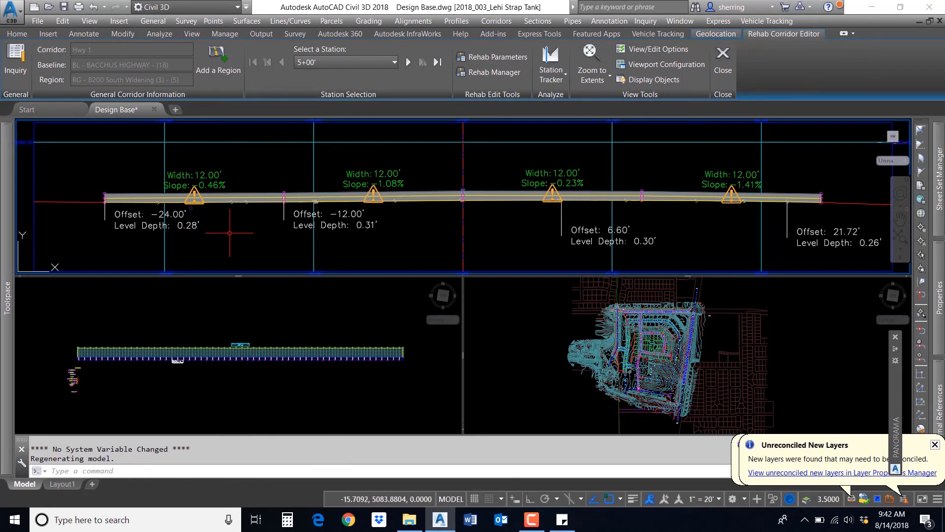
Step: Step through the corridor stations and jump to station 5+25' in the section view
mouse_move(230, 233)
left_click(408, 62)
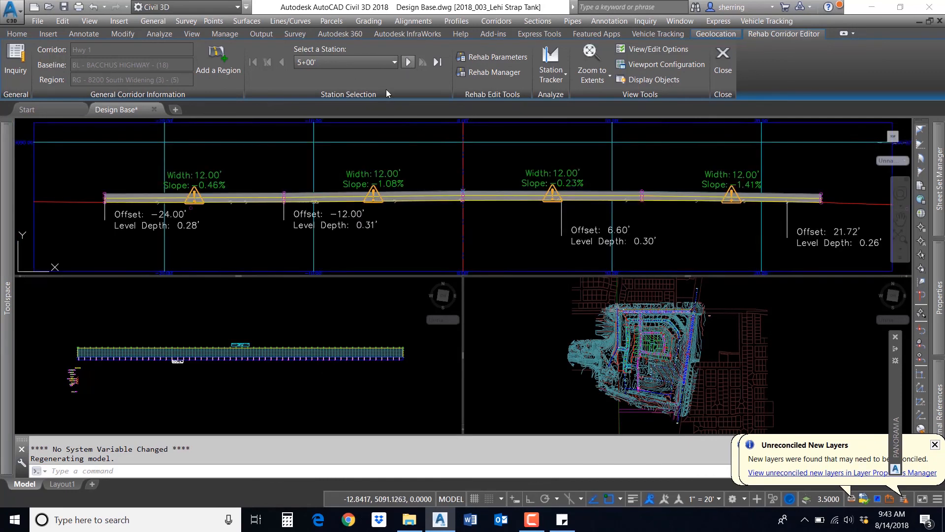
left_click(391, 62)
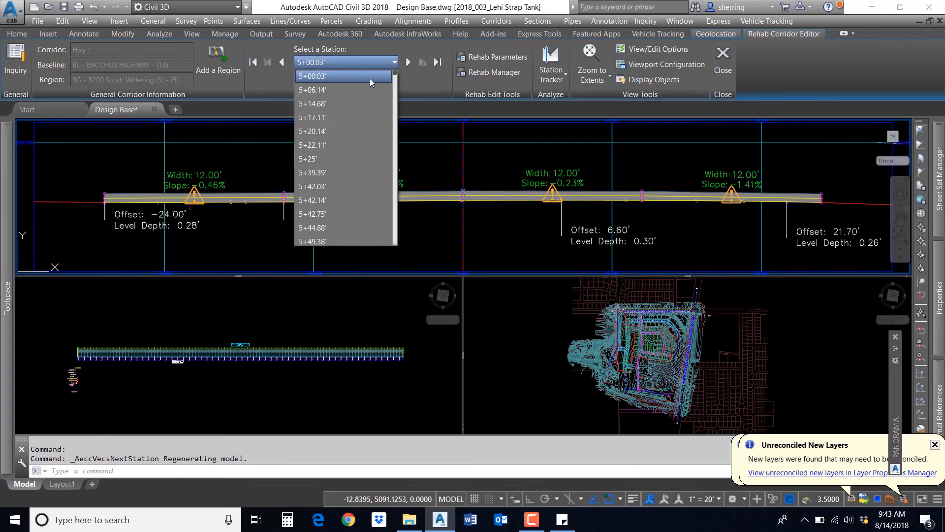
left_click(325, 158)
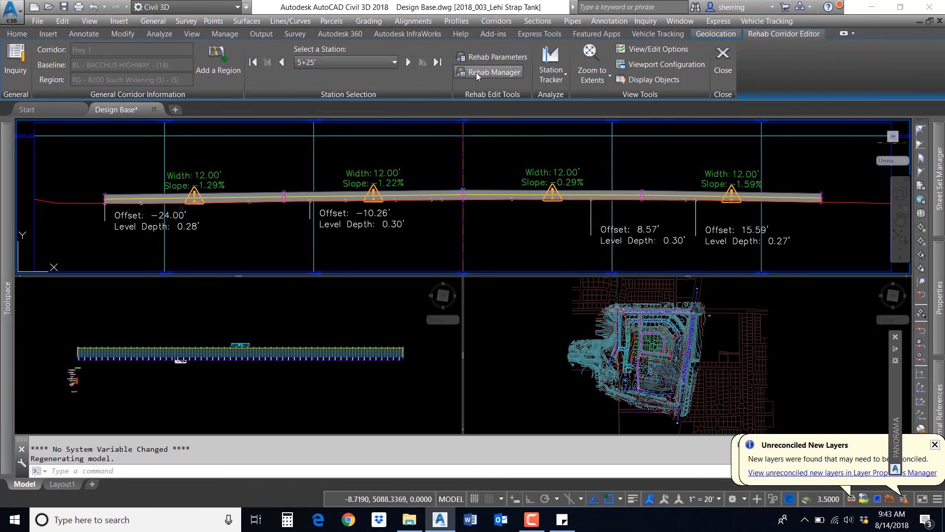
Step: Open the Rehab Manager report window and enlarge it
left_click(478, 58)
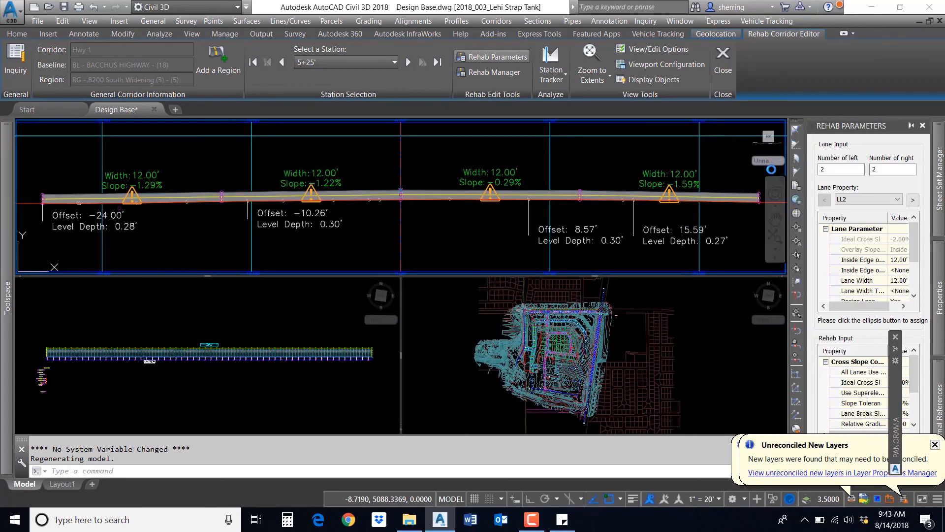
left_click(923, 127)
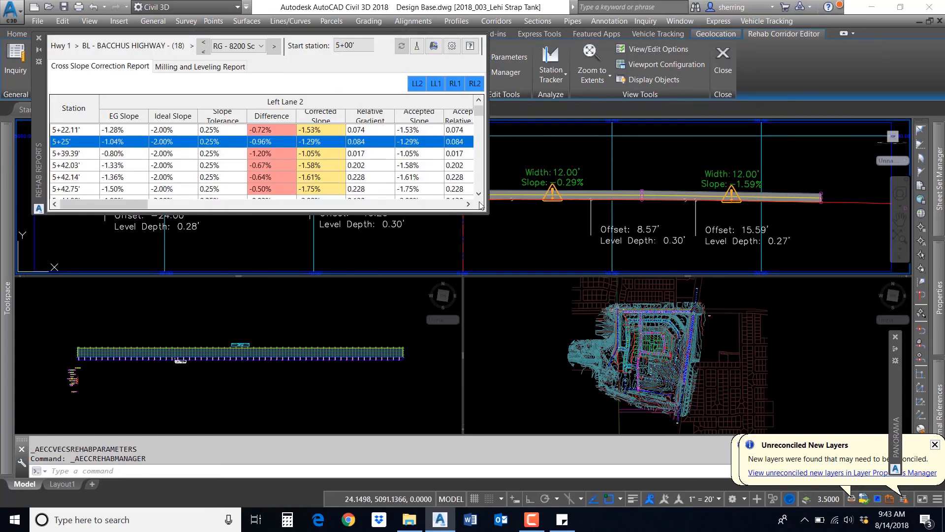
left_click_drag(486, 215, 871, 412)
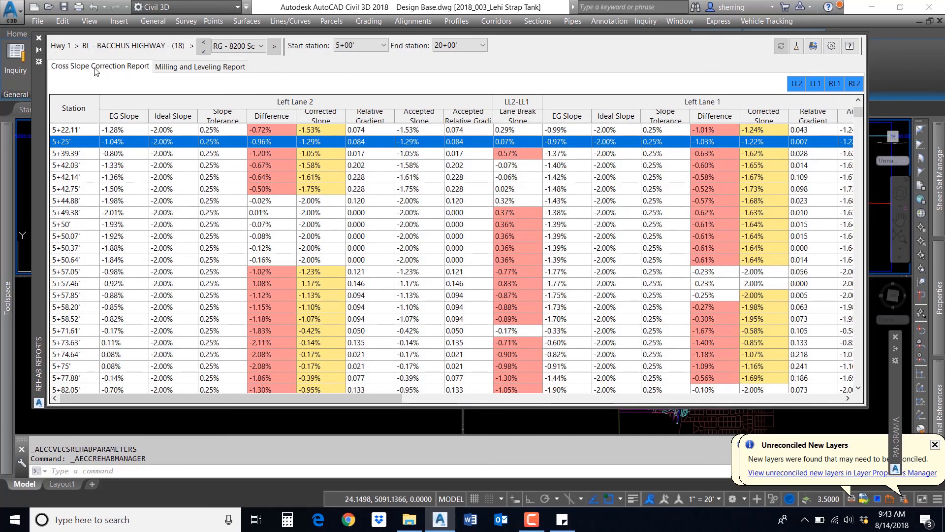
Step: Scroll through the milling and leveling report along the stations
left_click(173, 70)
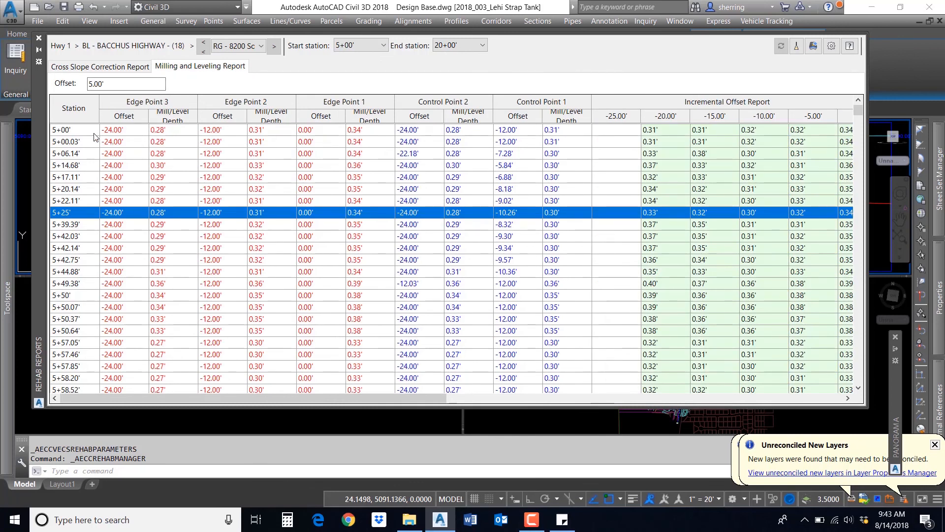
scroll(94, 134, "down", 12)
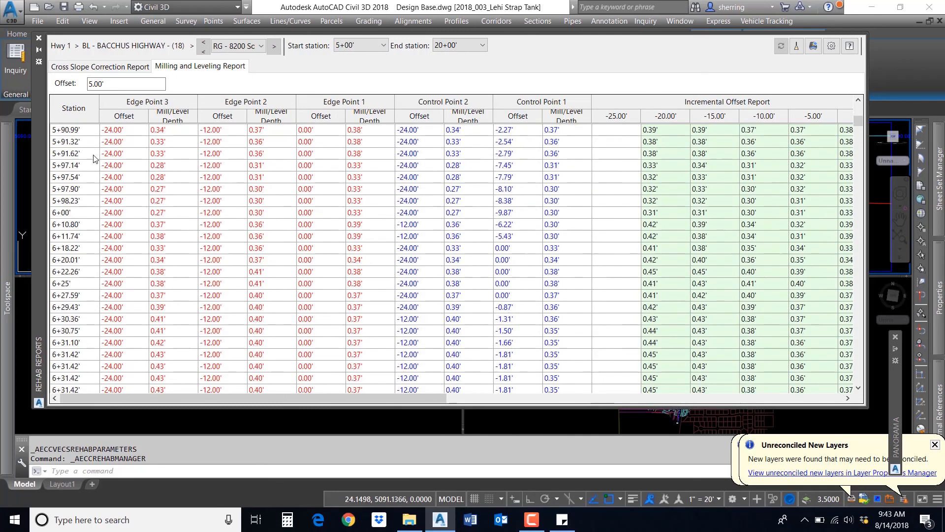
scroll(95, 159, "down", 20)
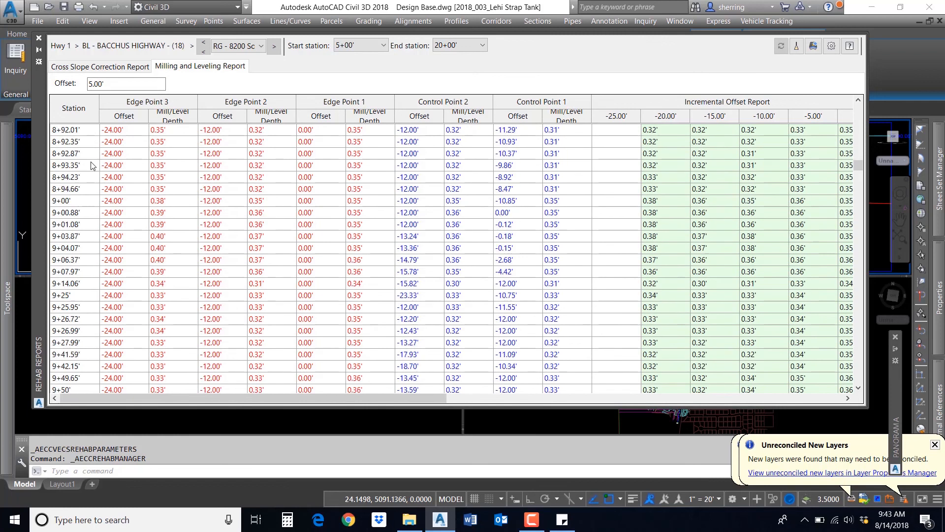
scroll(92, 164, "down", 10)
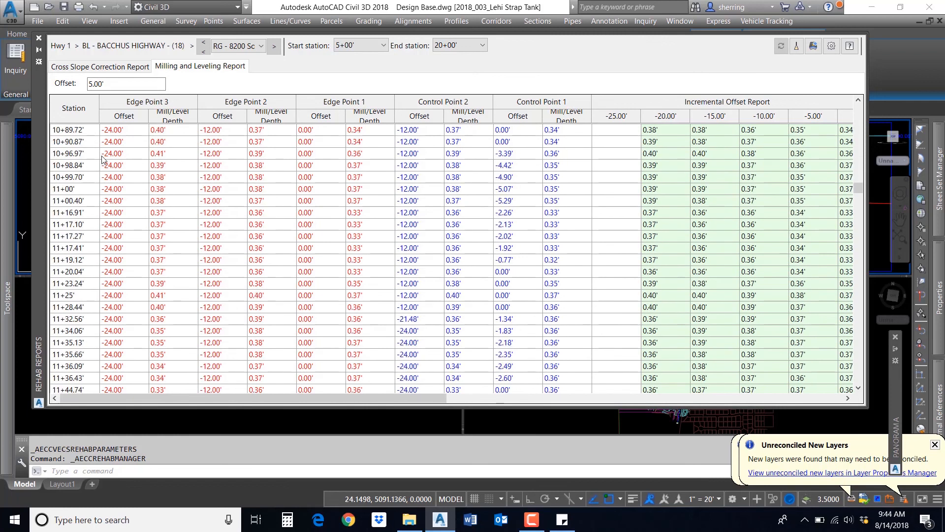
scroll(123, 172, "down", 15)
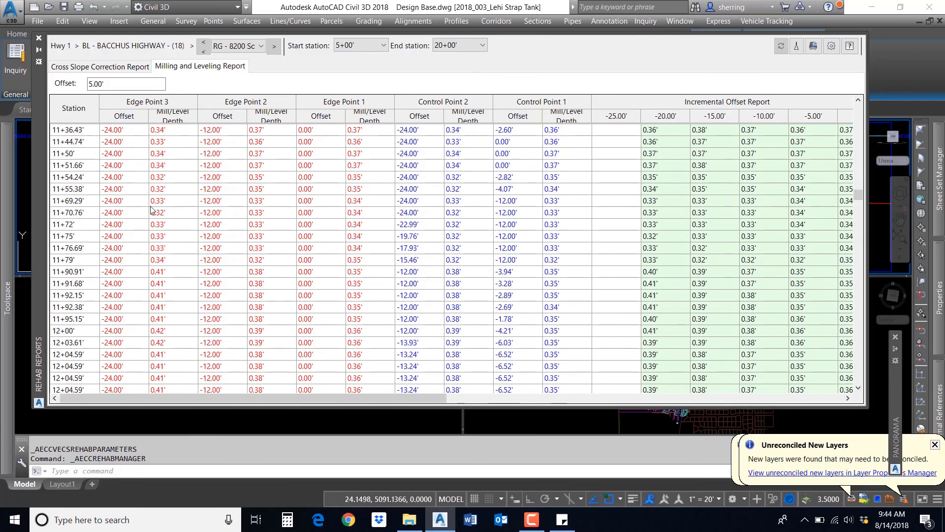
scroll(233, 193, "down", 15)
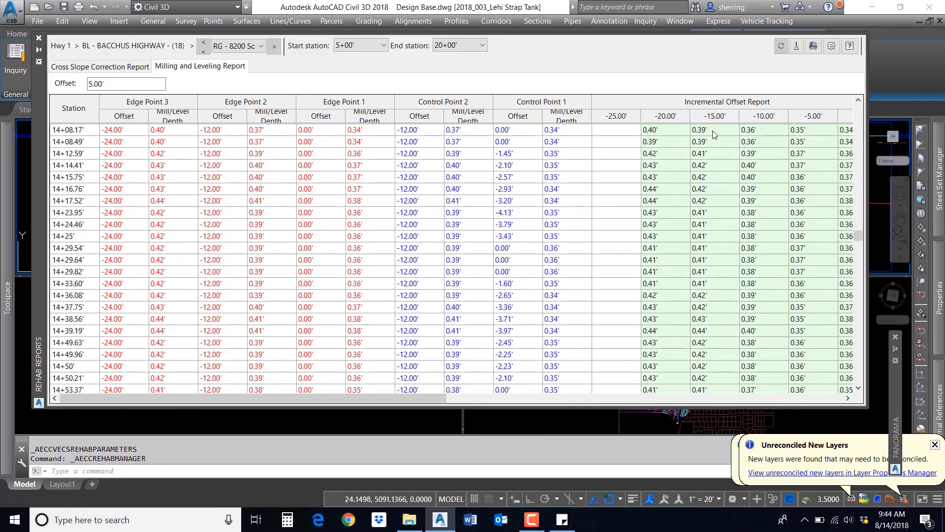
scroll(403, 234, "down", 2)
scroll(403, 234, "down", 20)
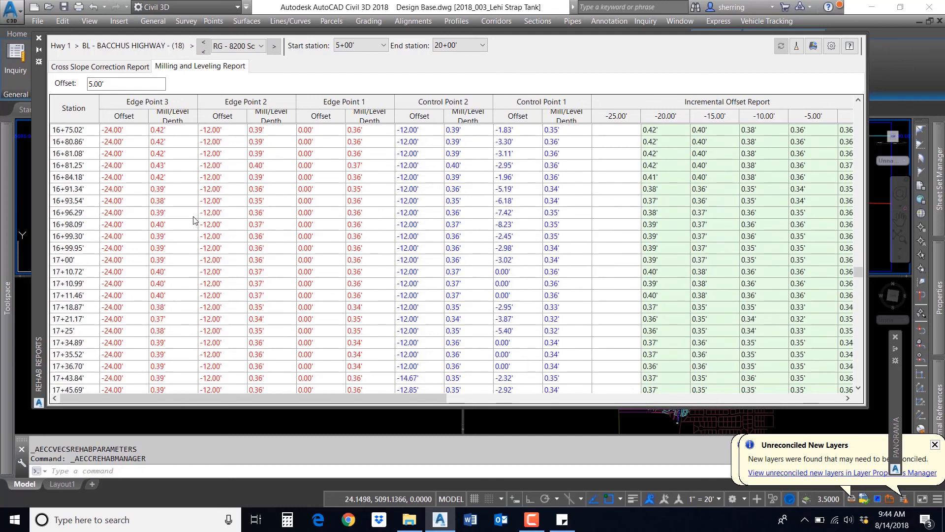
Step: Review the cross slope correction report across all lanes, then close the report window
left_click(104, 67)
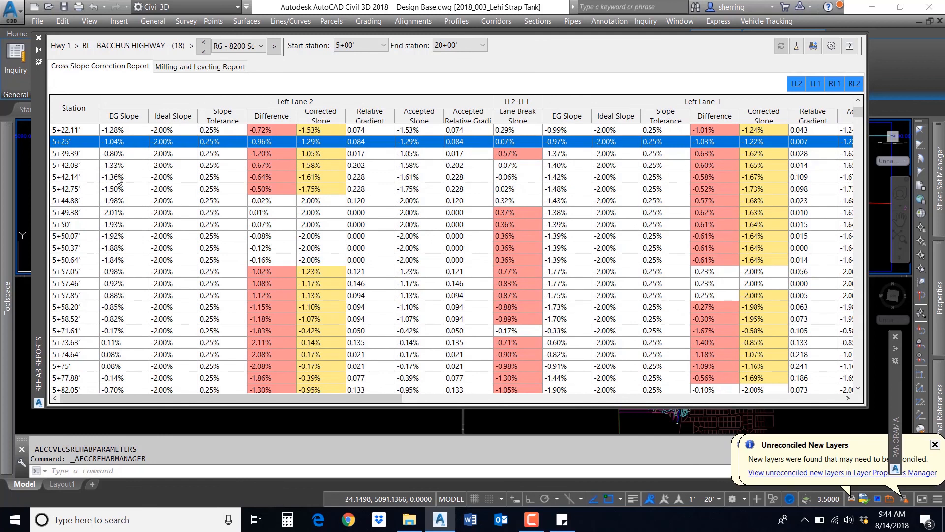
left_click(178, 130)
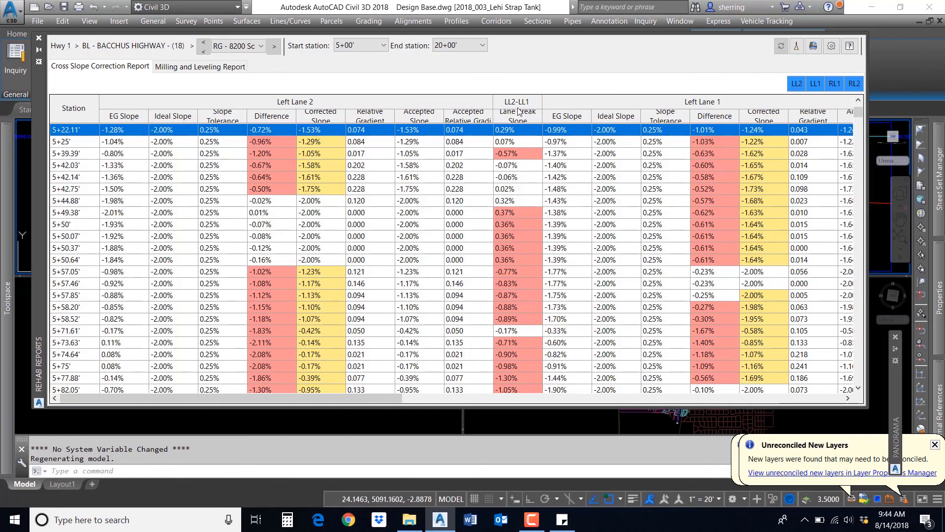
left_click_drag(385, 397, 578, 392)
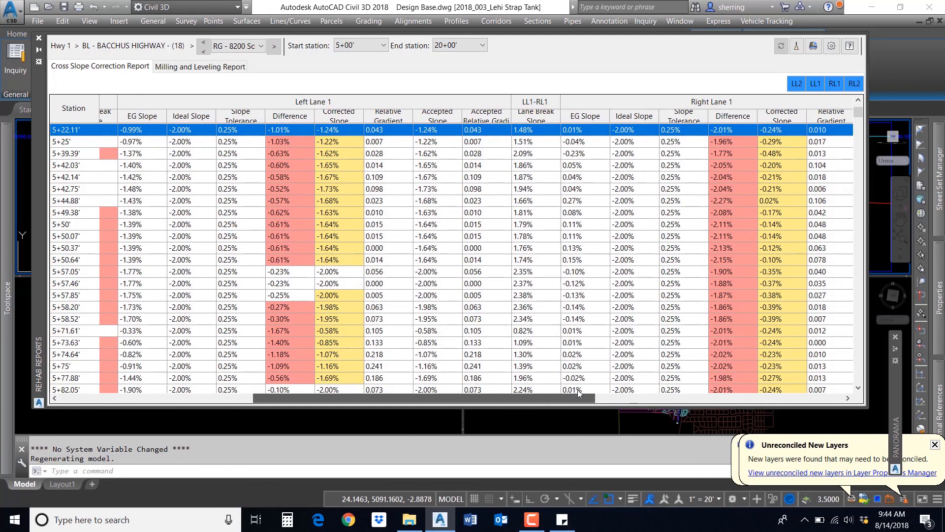
left_click_drag(577, 389, 317, 376)
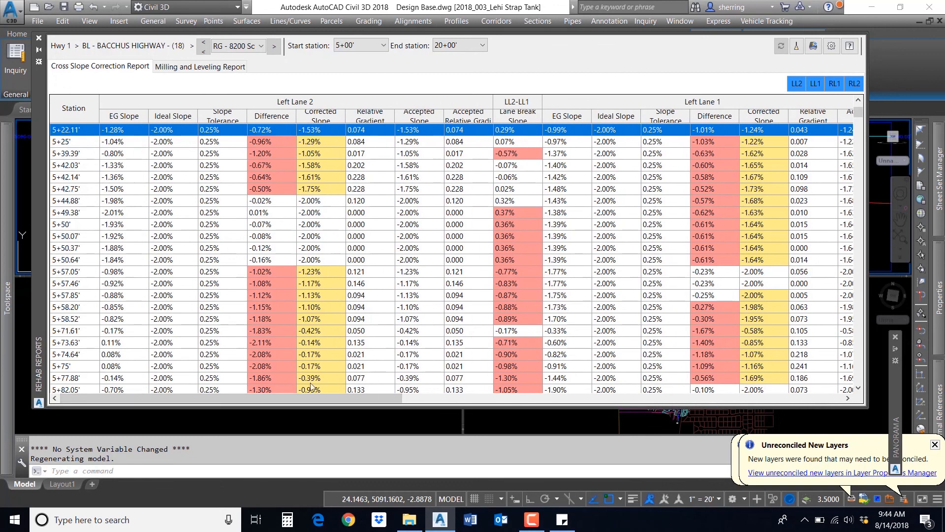
left_click(236, 236)
left_click(148, 143)
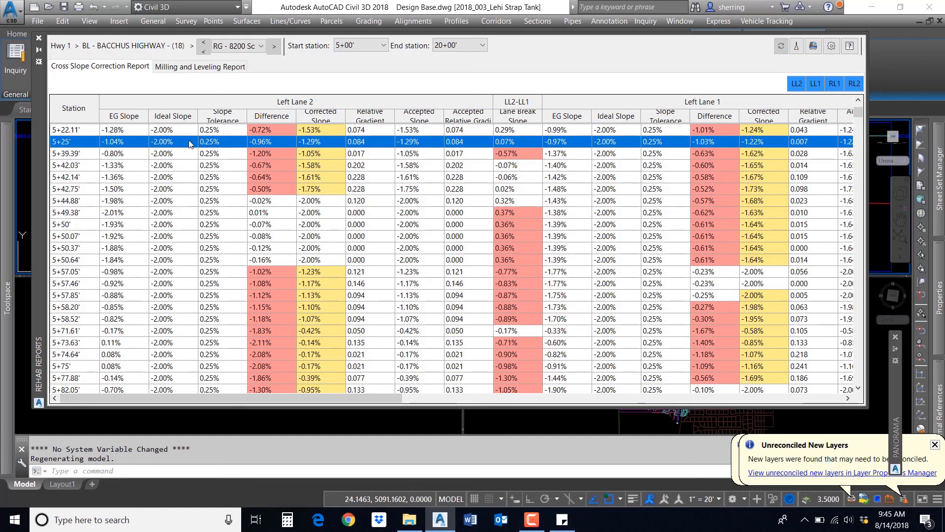
left_click(38, 38)
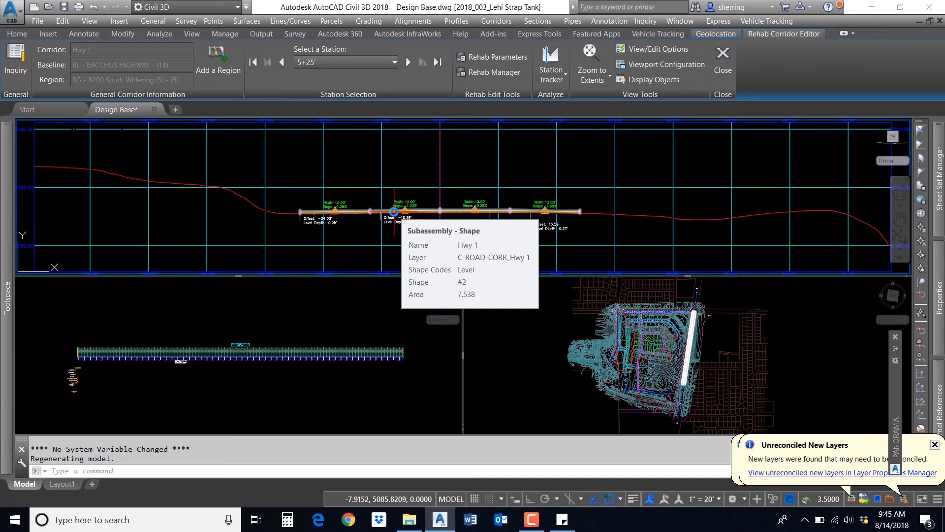
Step: Open the corridor creation options from the Home ribbon
left_click(17, 34)
left_click(264, 80)
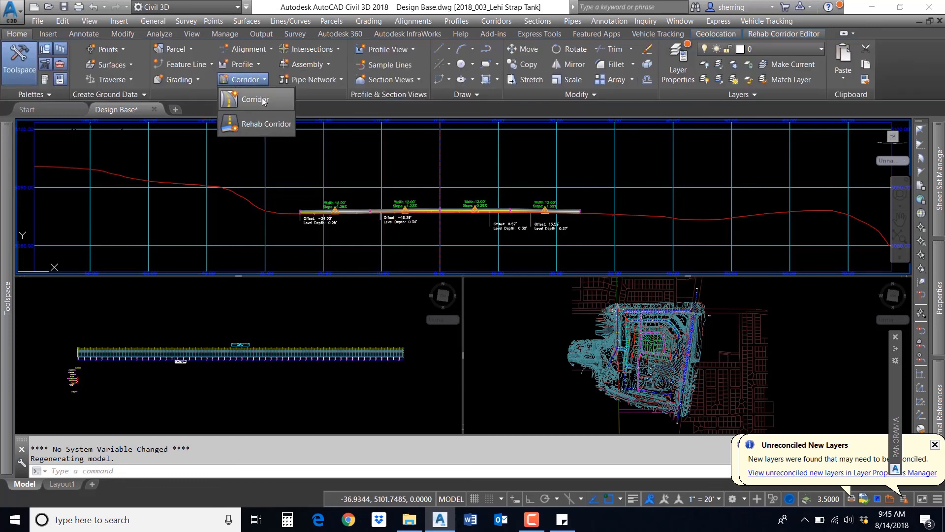